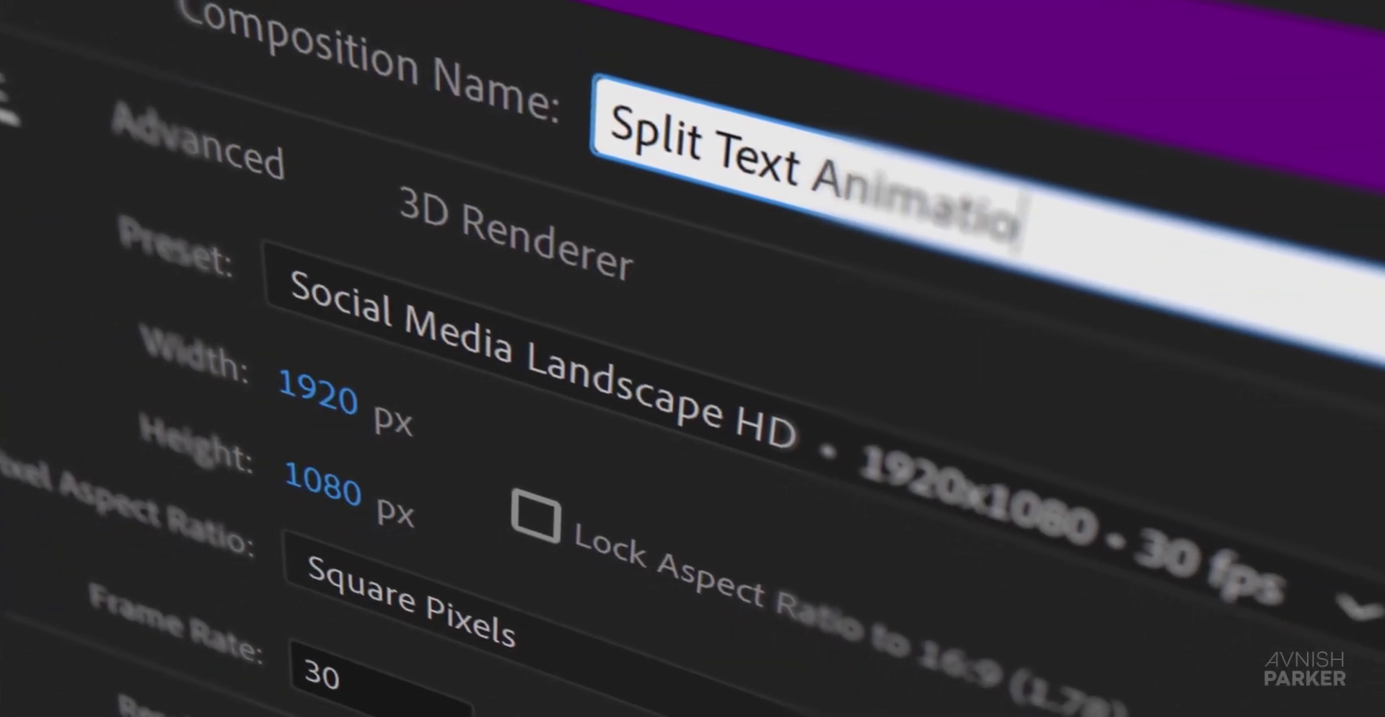
# - Create a 1920×1080, 30 fps composition named 'Split Text Animation'
pyautogui.write('n')
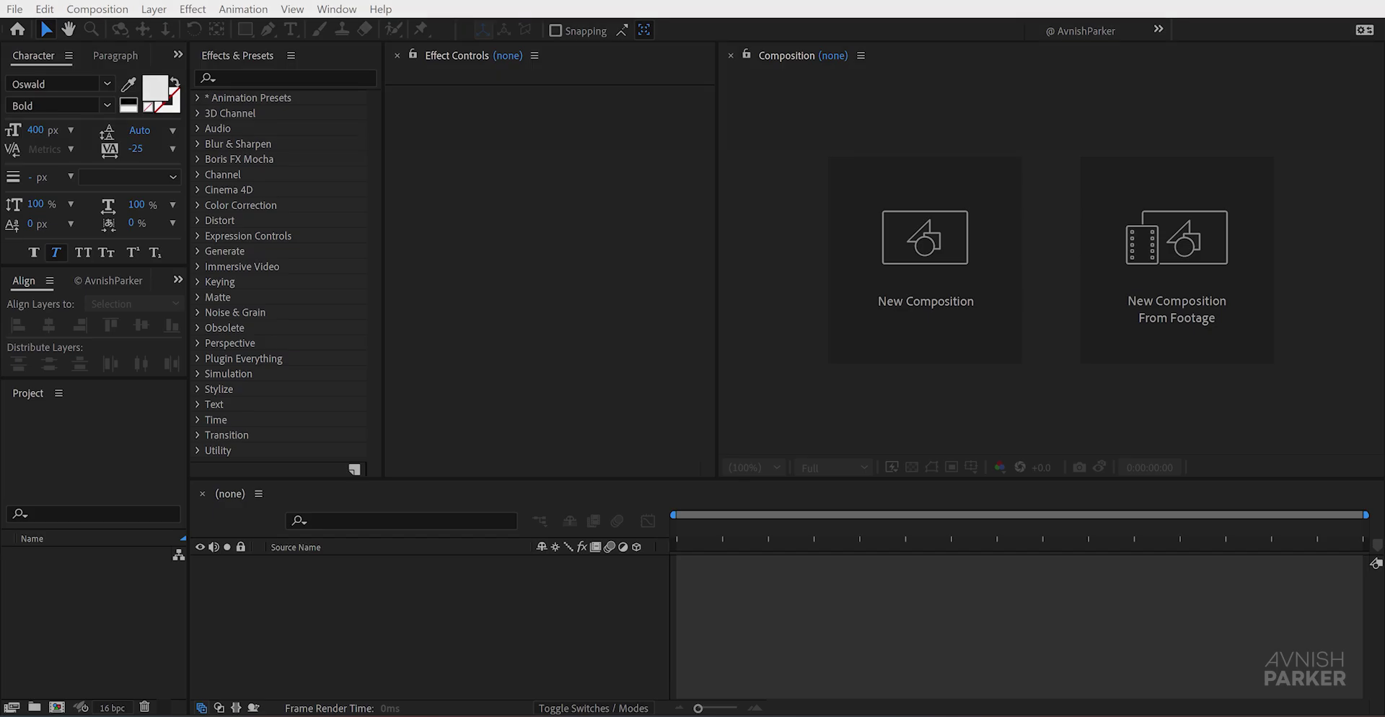
pyautogui.click(910, 345)
pyautogui.write('Split Text Animation')
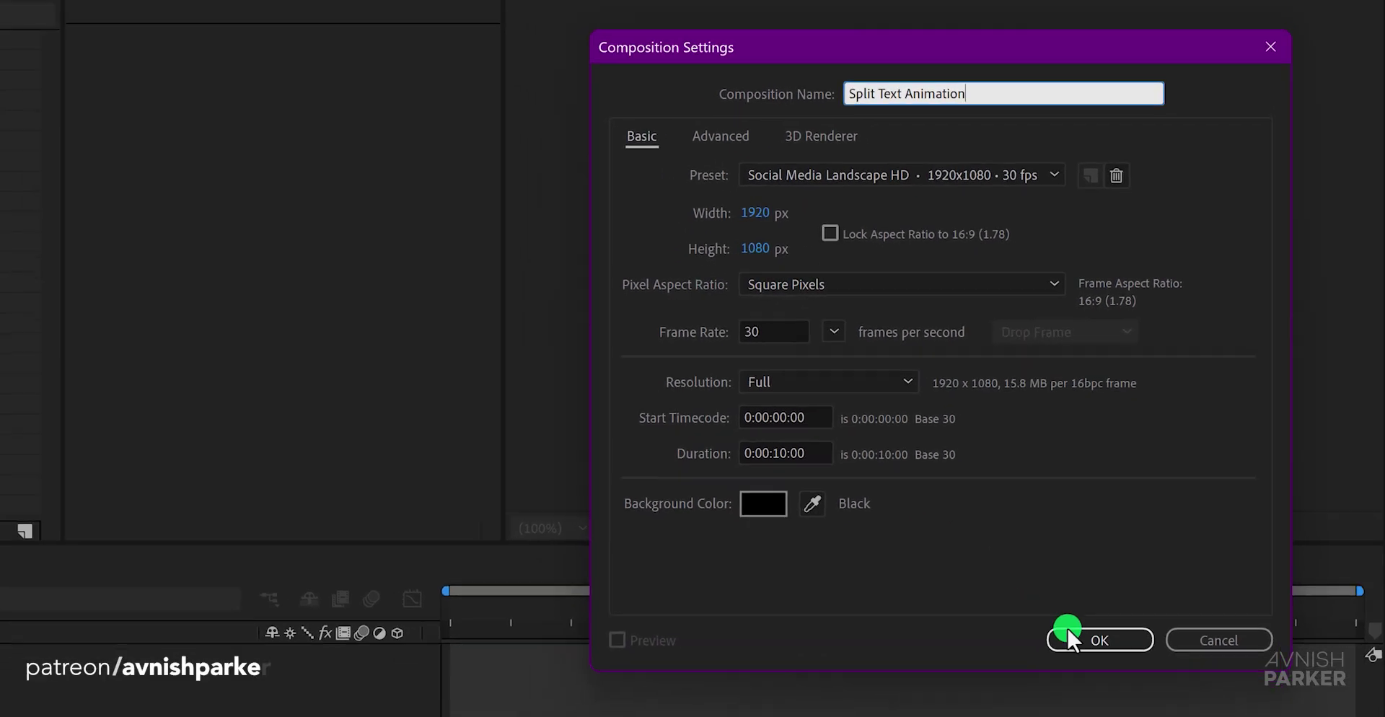
pyautogui.click(1066, 680)
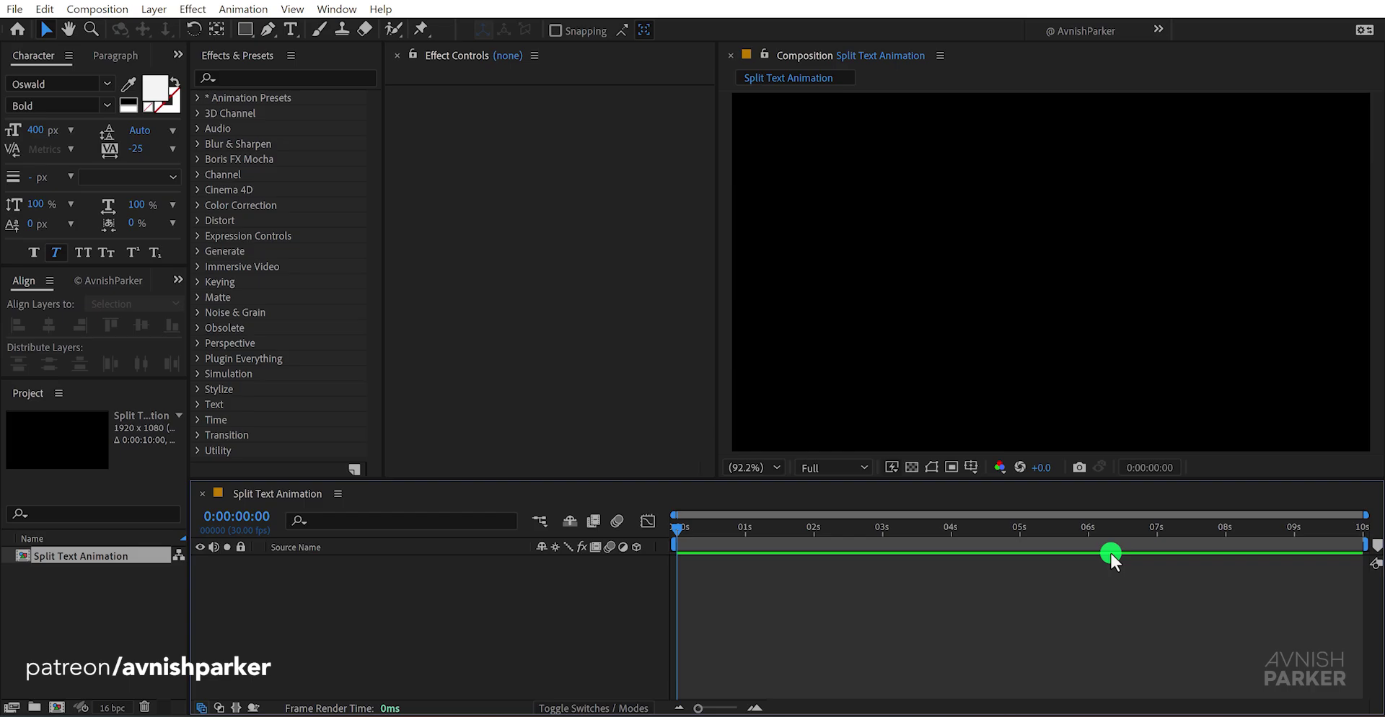
# - Add a solid layer named BG coloured dark grey 1B1B1C
pyautogui.rightClick(469, 599)
pyautogui.moveTo(533, 394)
pyautogui.click(927, 376)
pyautogui.write('BG')
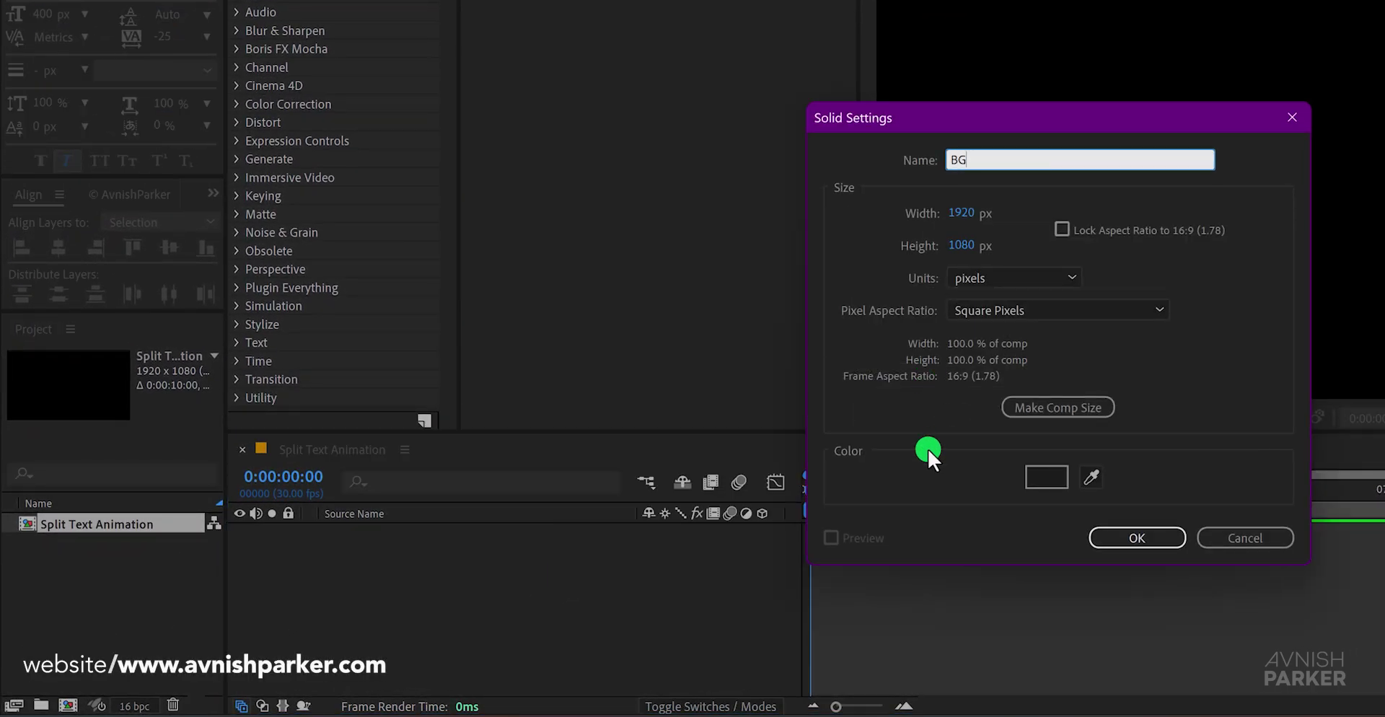
pyautogui.click(1041, 476)
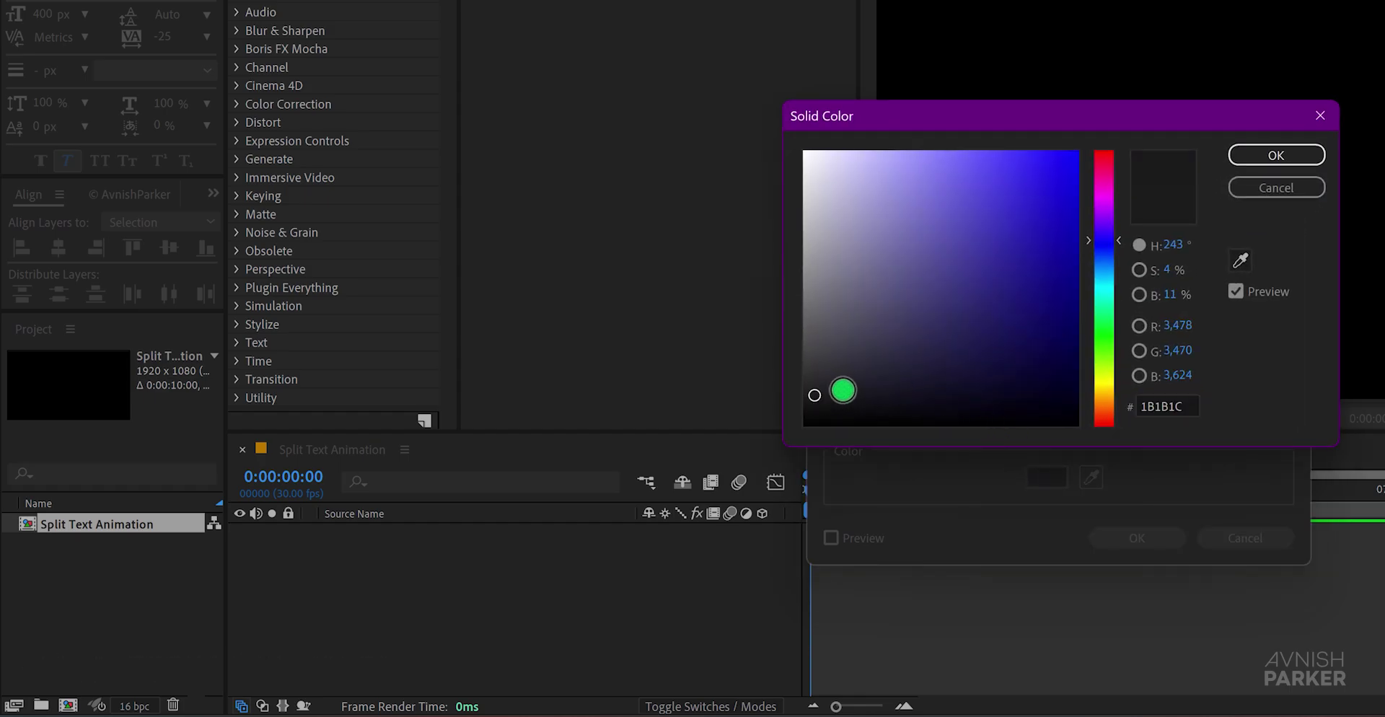
pyautogui.click(1247, 157)
pyautogui.click(1139, 535)
# - Pick the Type tool with an off-white F6F6F6 fill colour
pyautogui.click(426, 569)
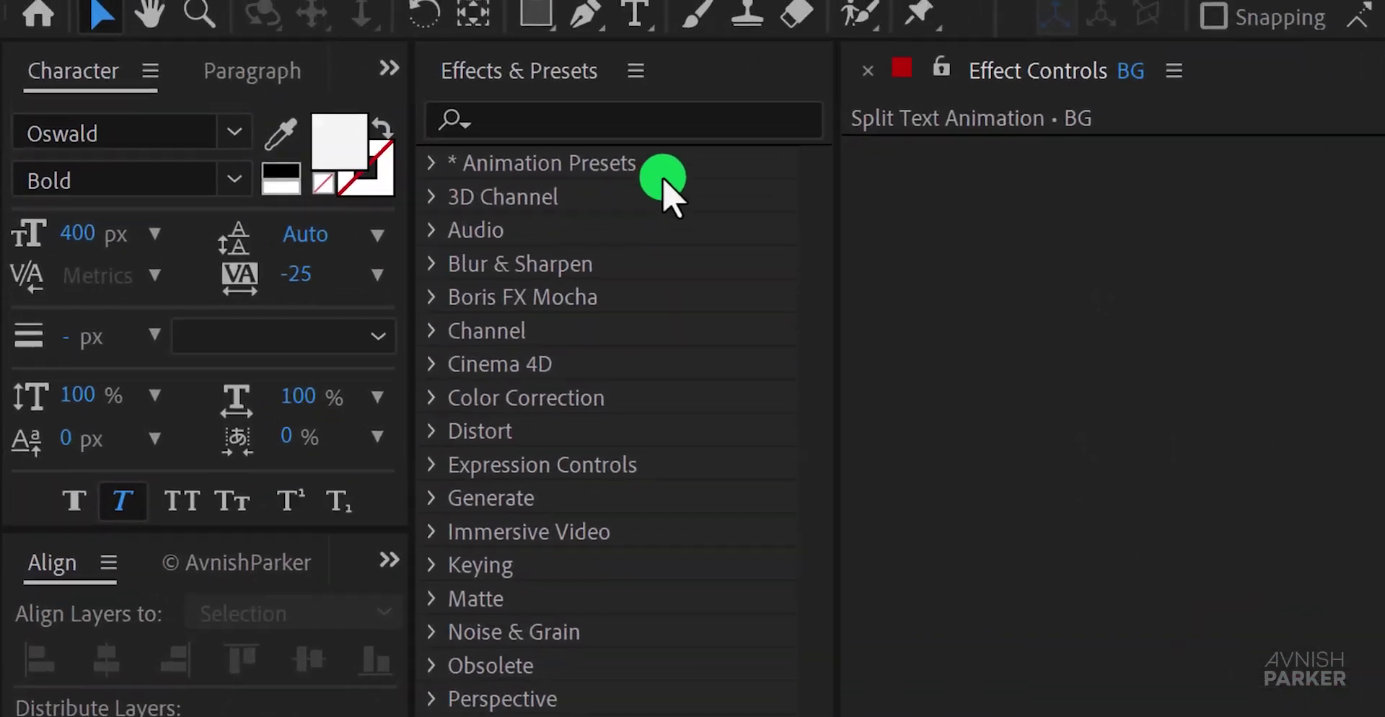
pyautogui.click(779, 79)
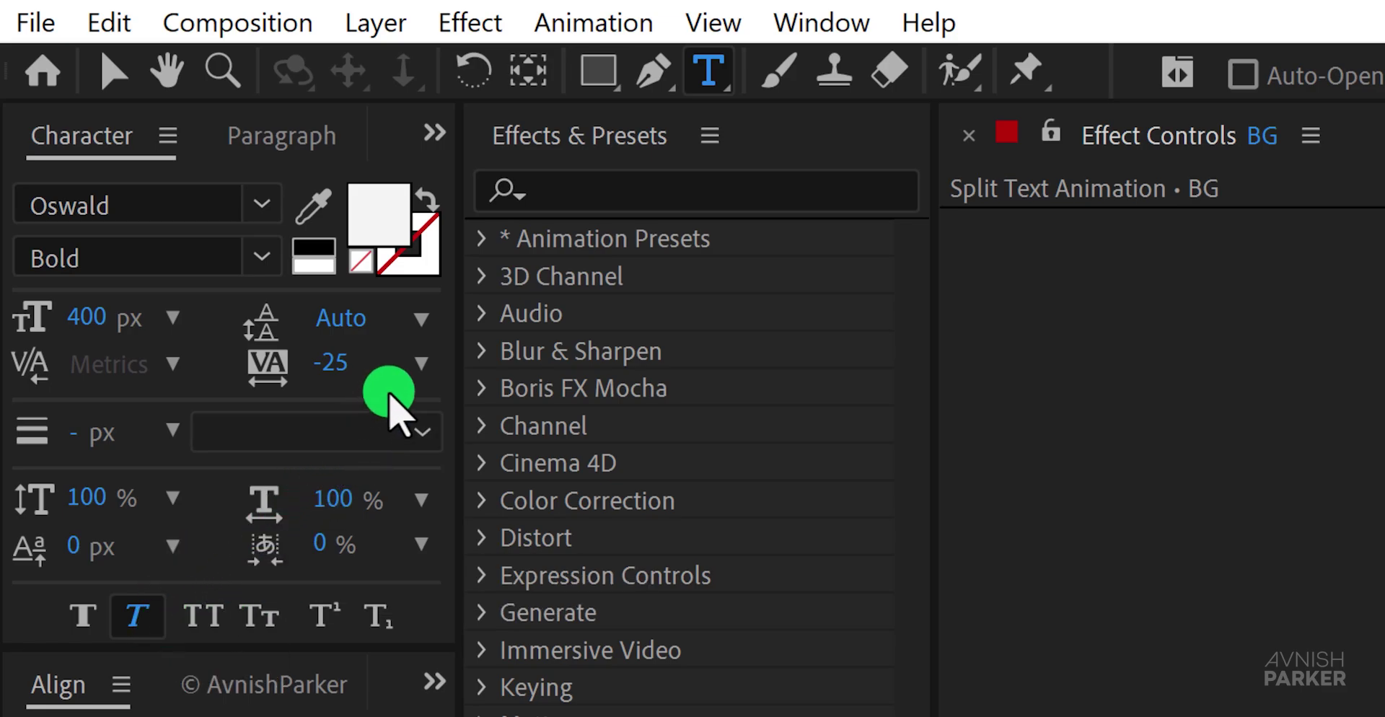
pyautogui.click(379, 217)
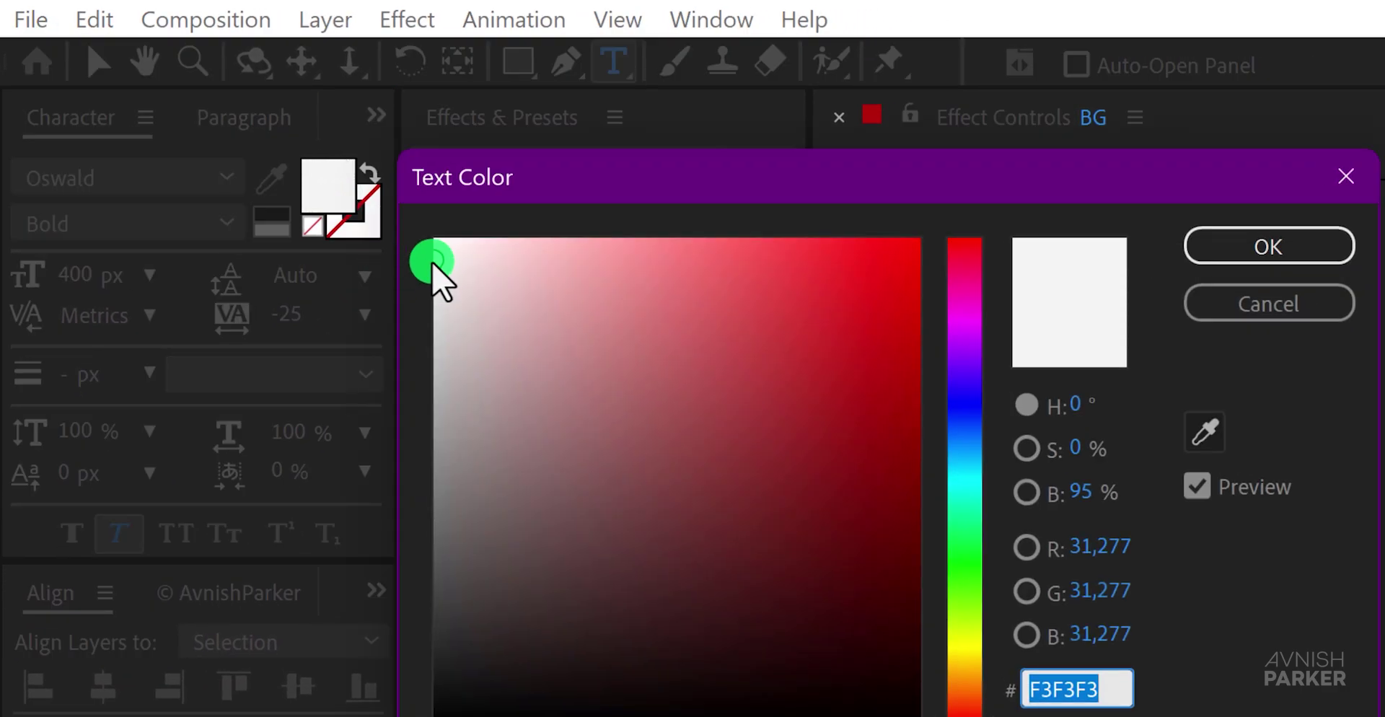
pyautogui.write('F6F6F6')
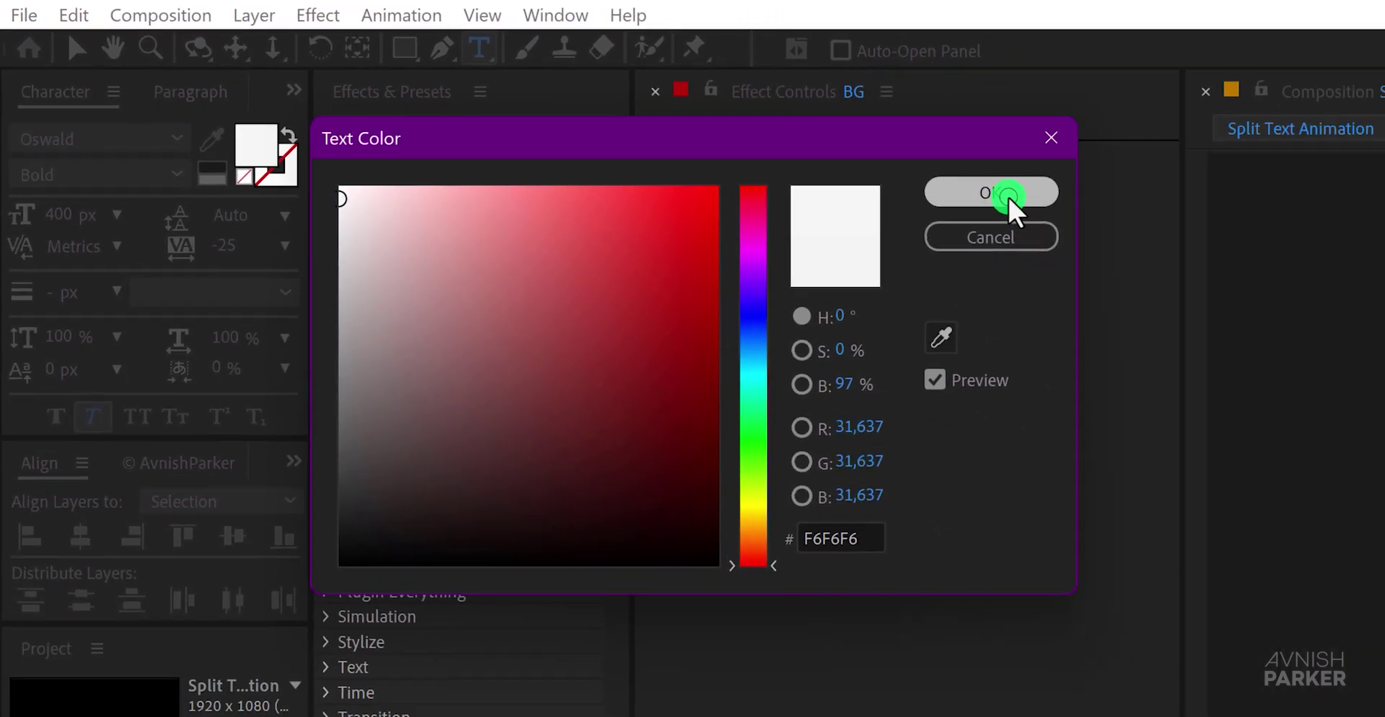
pyautogui.click(1270, 247)
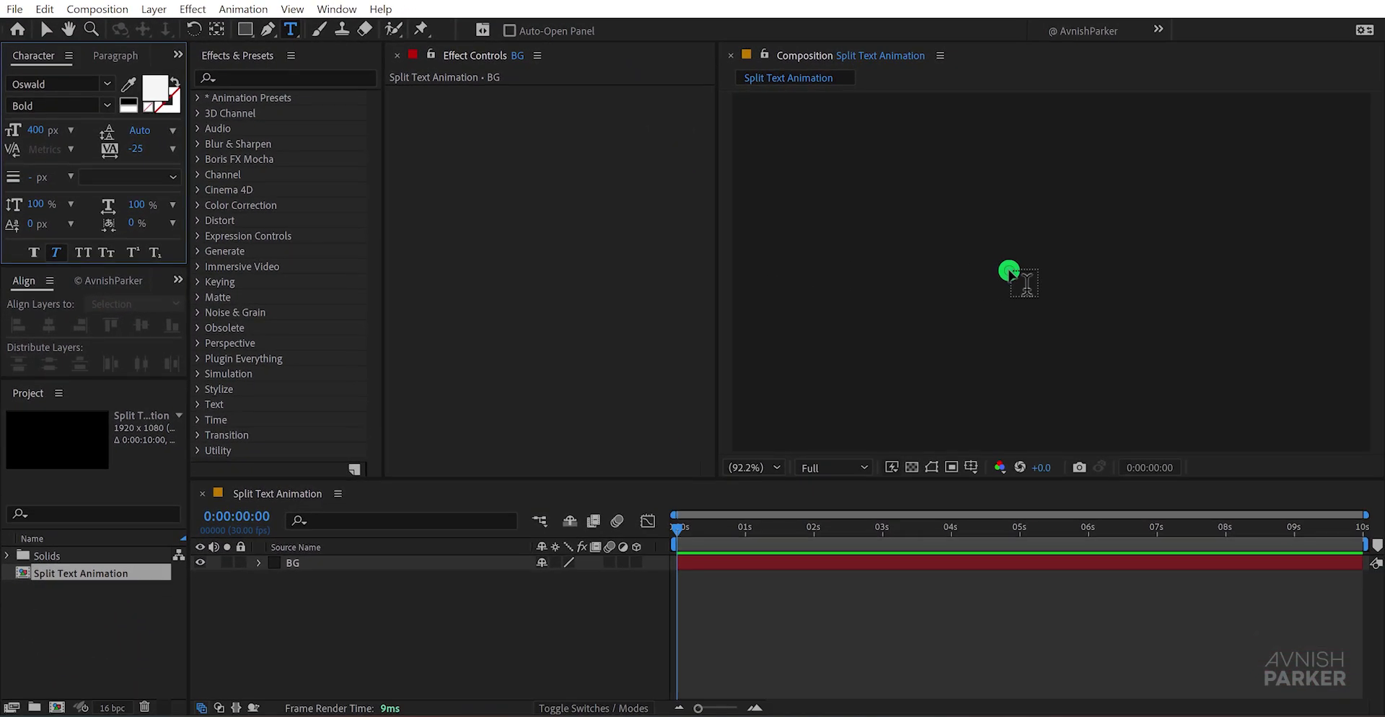
# - Type 'hope' in the viewer and centre it horizontally and vertically
pyautogui.click(1009, 271)
pyautogui.write('hope')
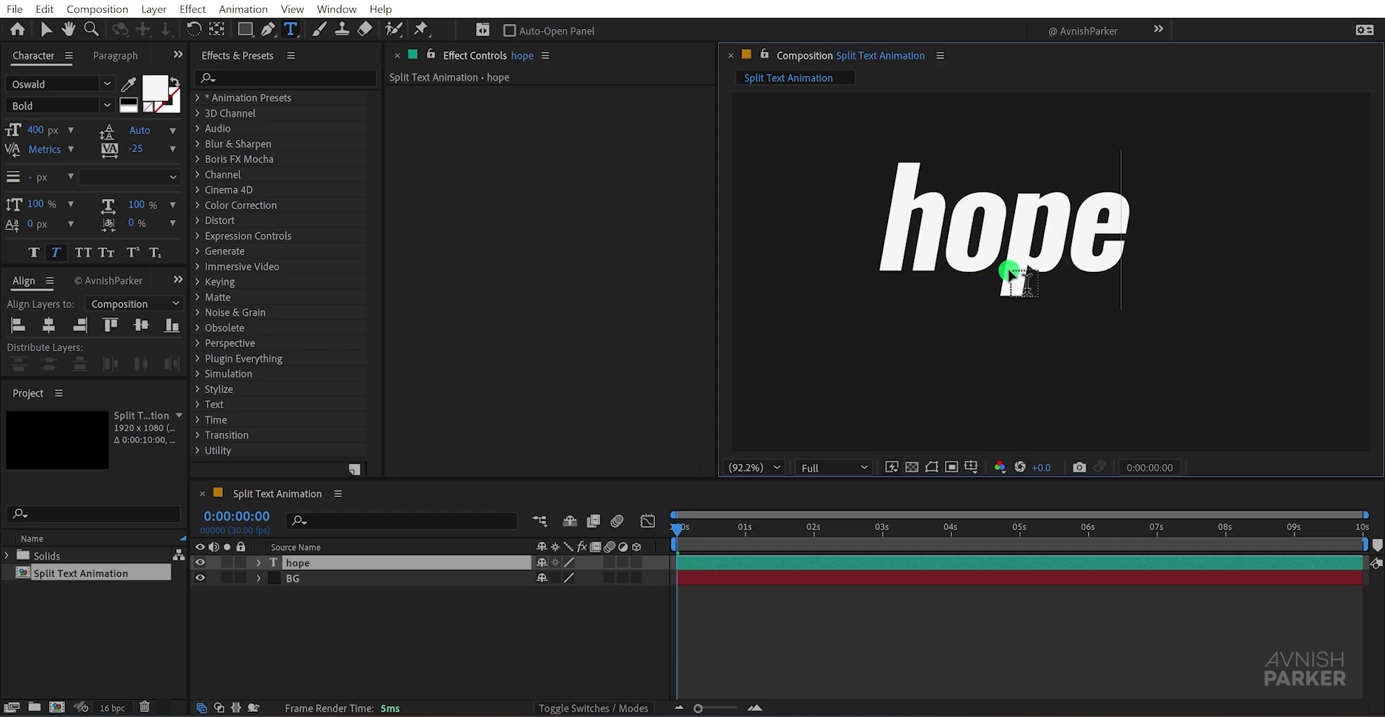
pyautogui.hotkey('ctrl', 'Return')
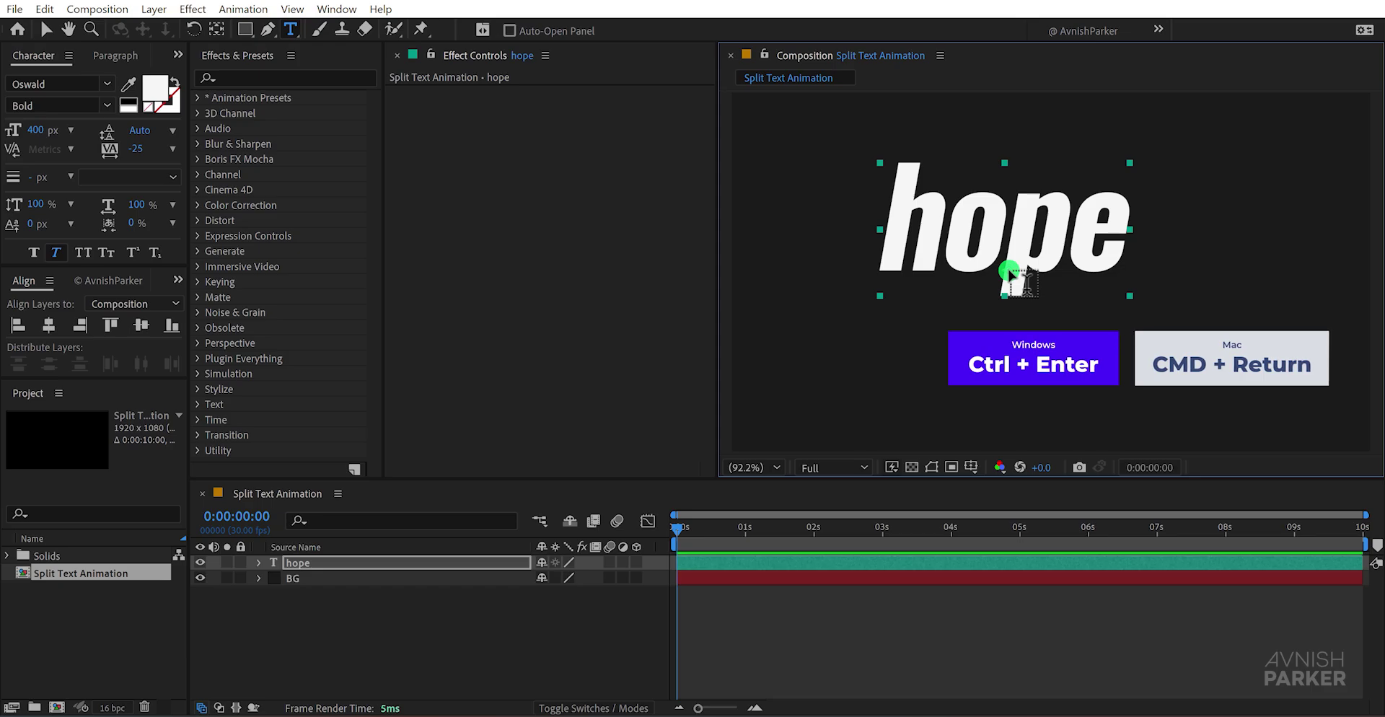
pyautogui.press('v')
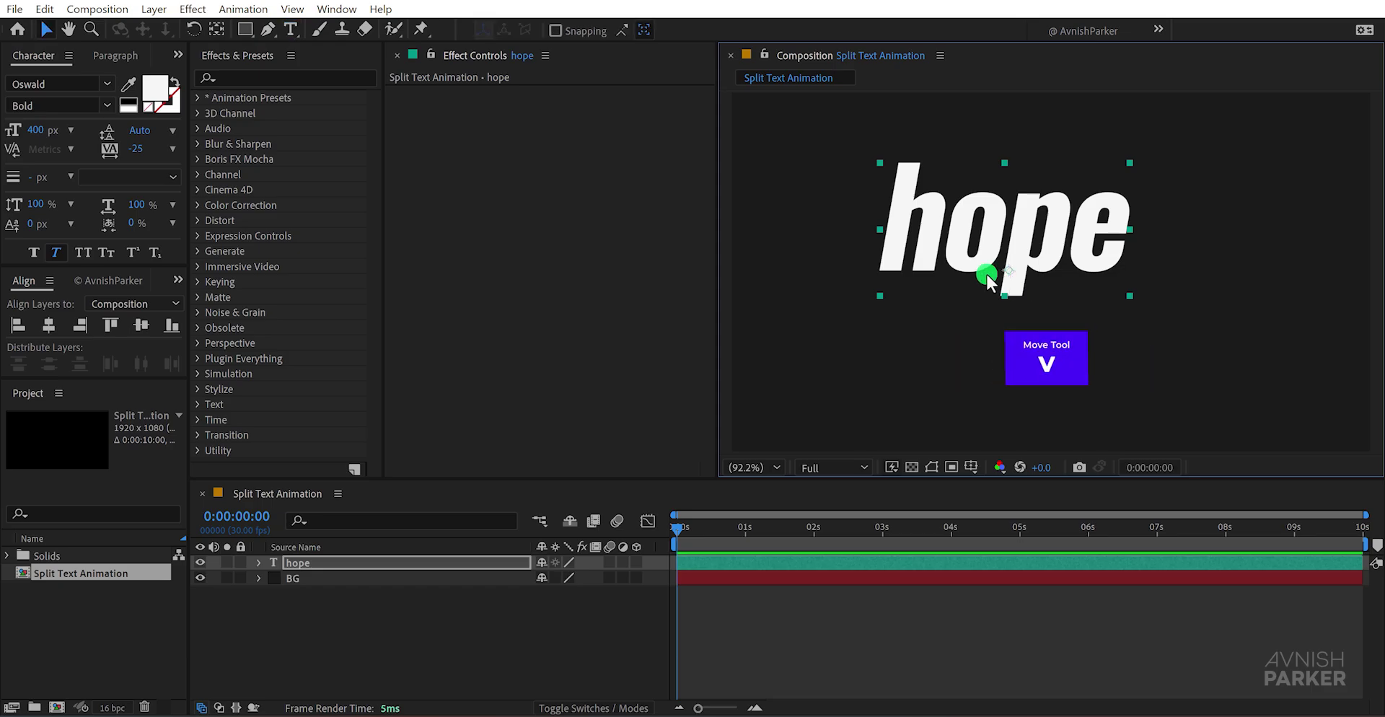
pyautogui.click(50, 328)
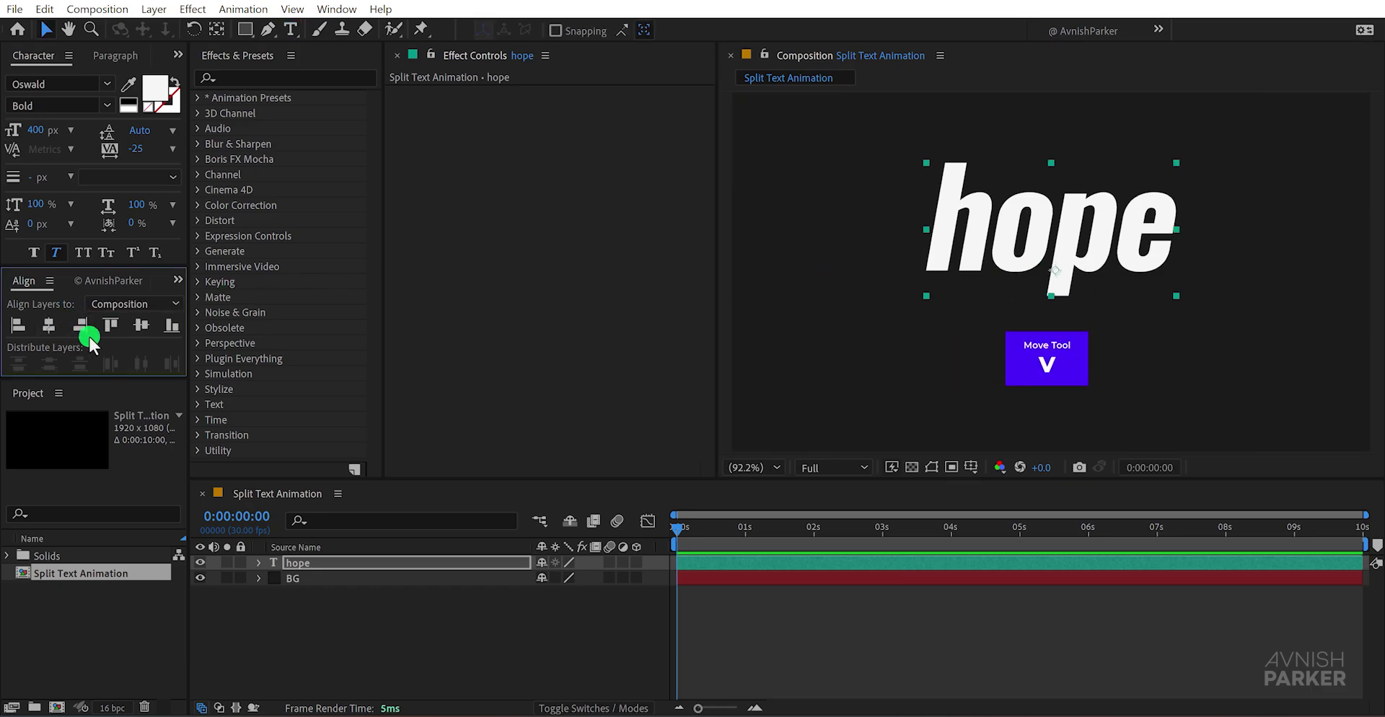
pyautogui.click(139, 325)
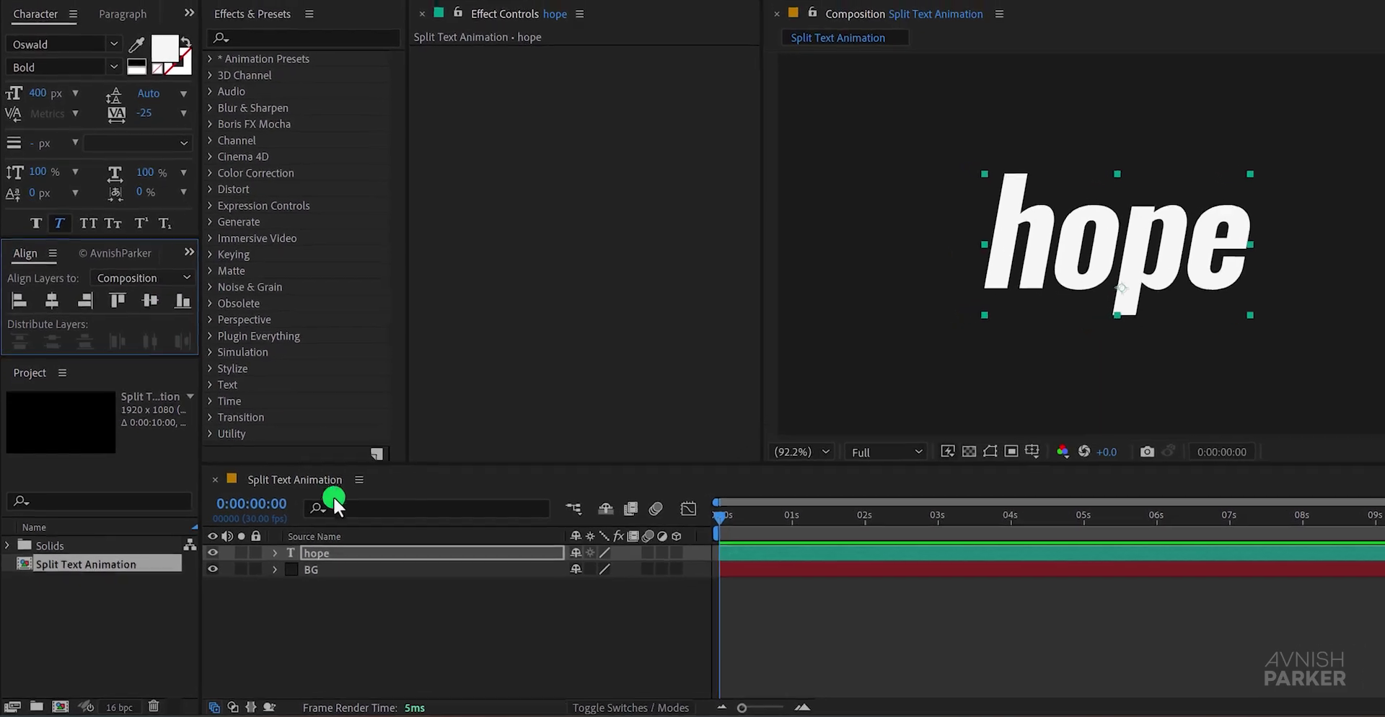
# - Pre-compose the hope layer as 'Text Comp', moving all attributes into it
pyautogui.rightClick(321, 563)
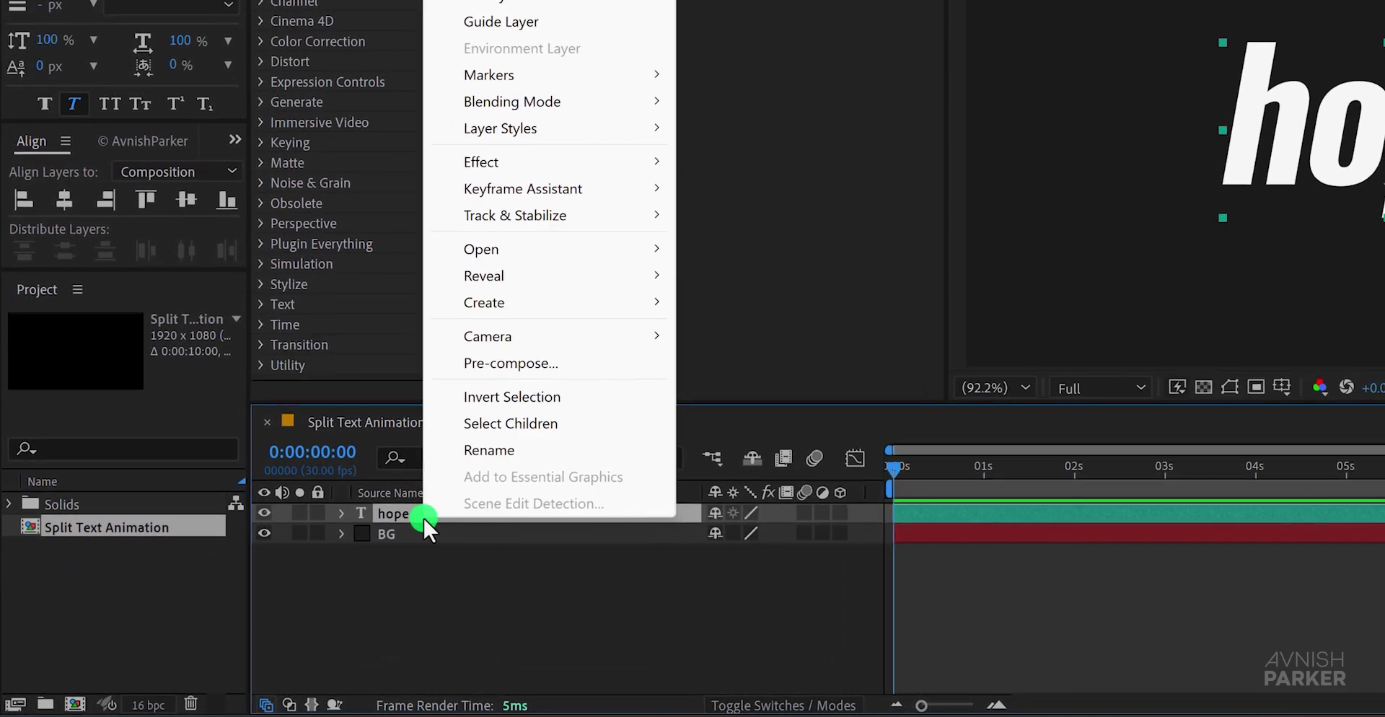
pyautogui.click(577, 363)
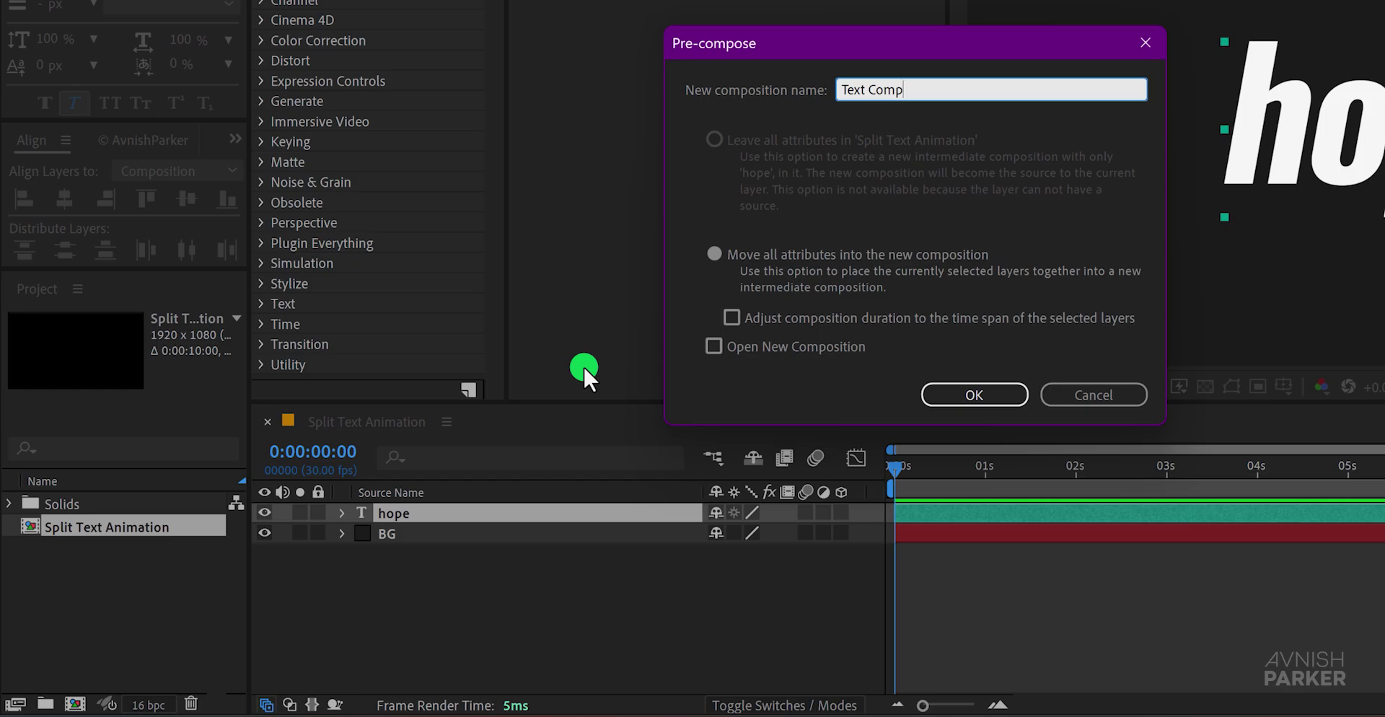
pyautogui.click(799, 253)
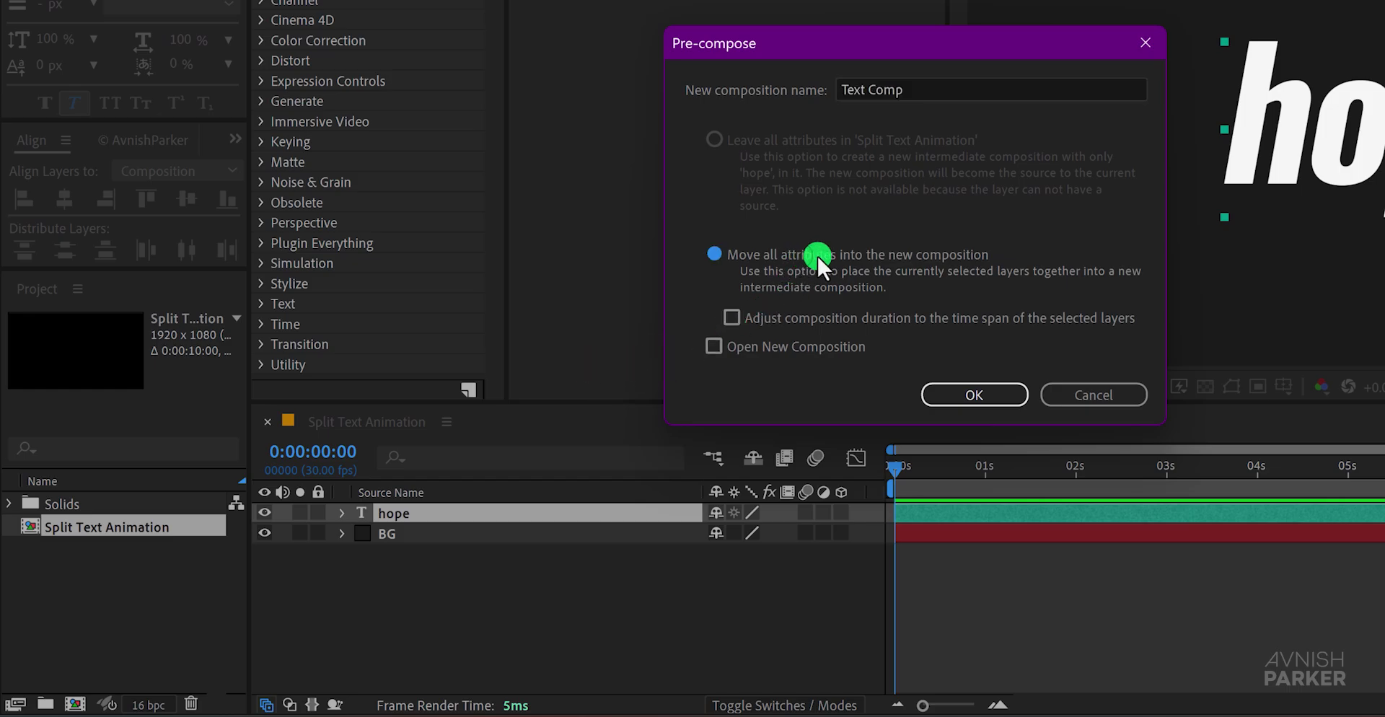
pyautogui.click(948, 381)
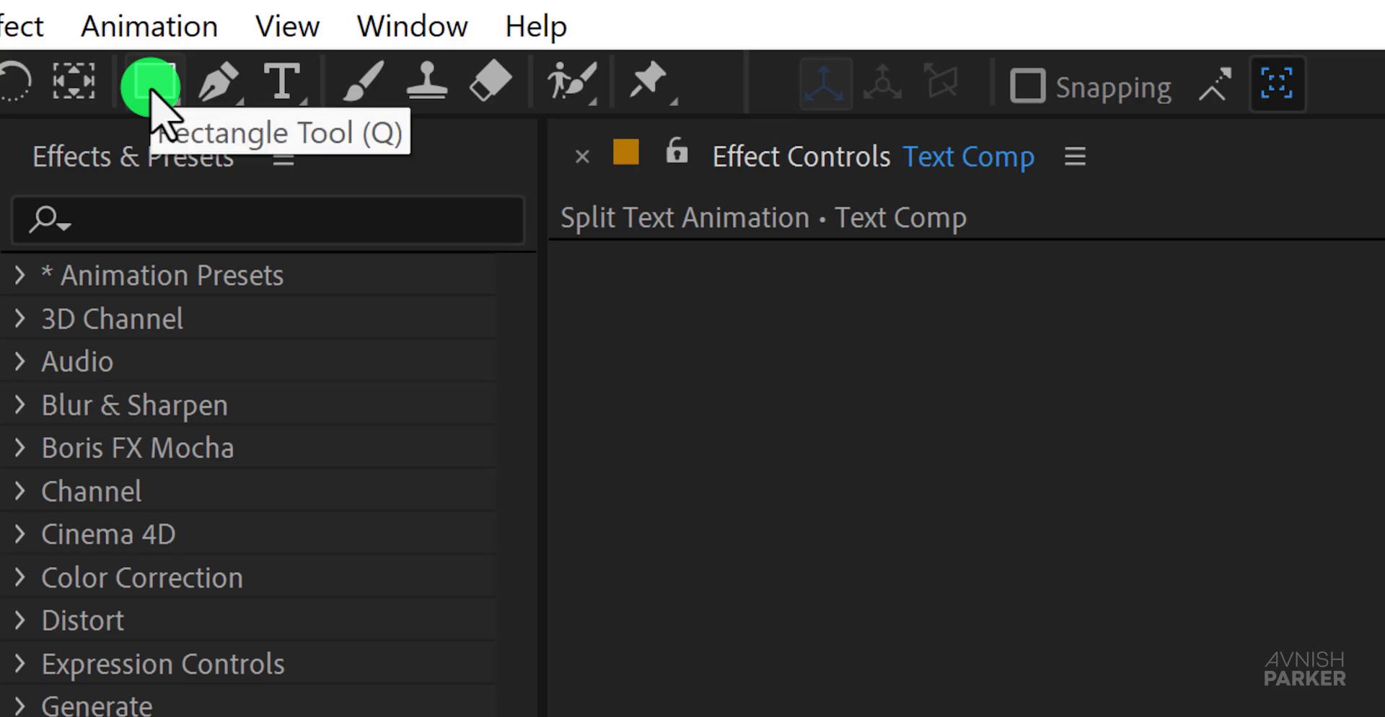
# - Draw a rectangle mask over the top of hope, rotate it counter-clockwise and shift it up-left
pyautogui.click(150, 86)
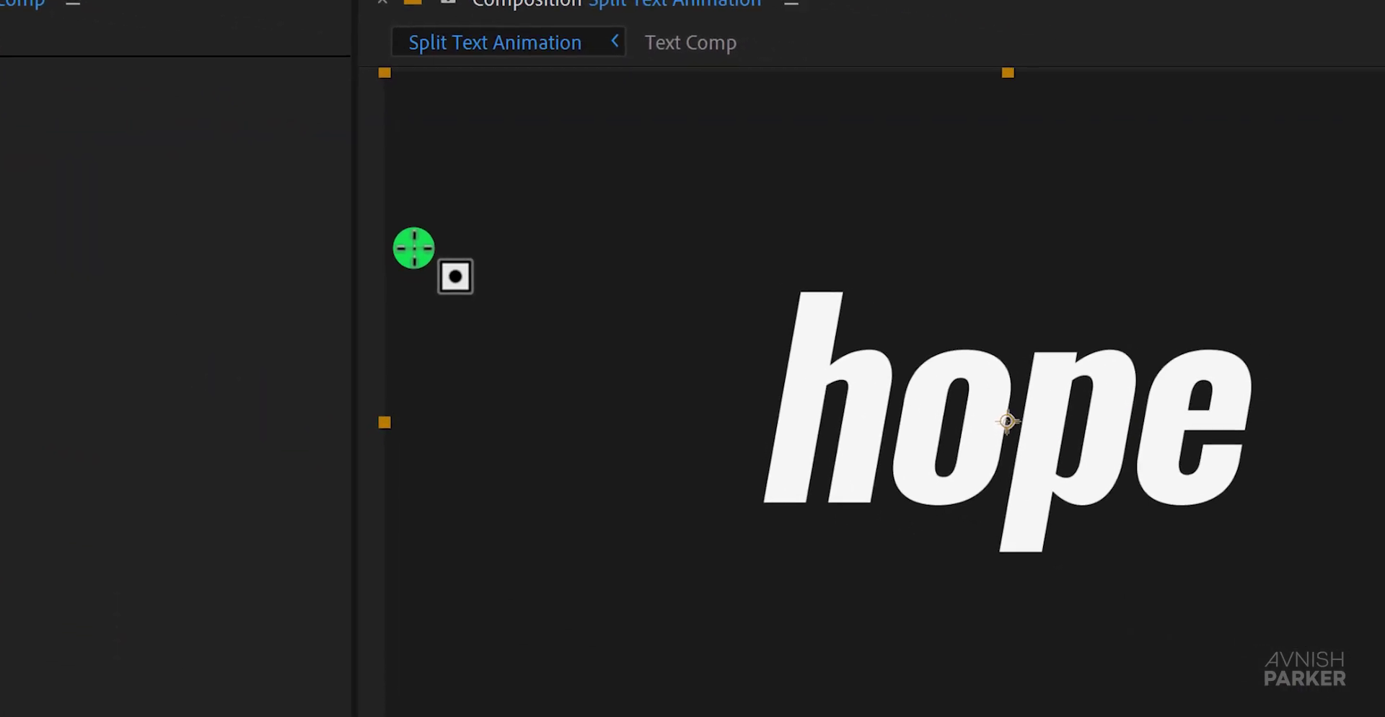
pyautogui.moveTo(212, 160); pyautogui.dragTo(1351, 309)
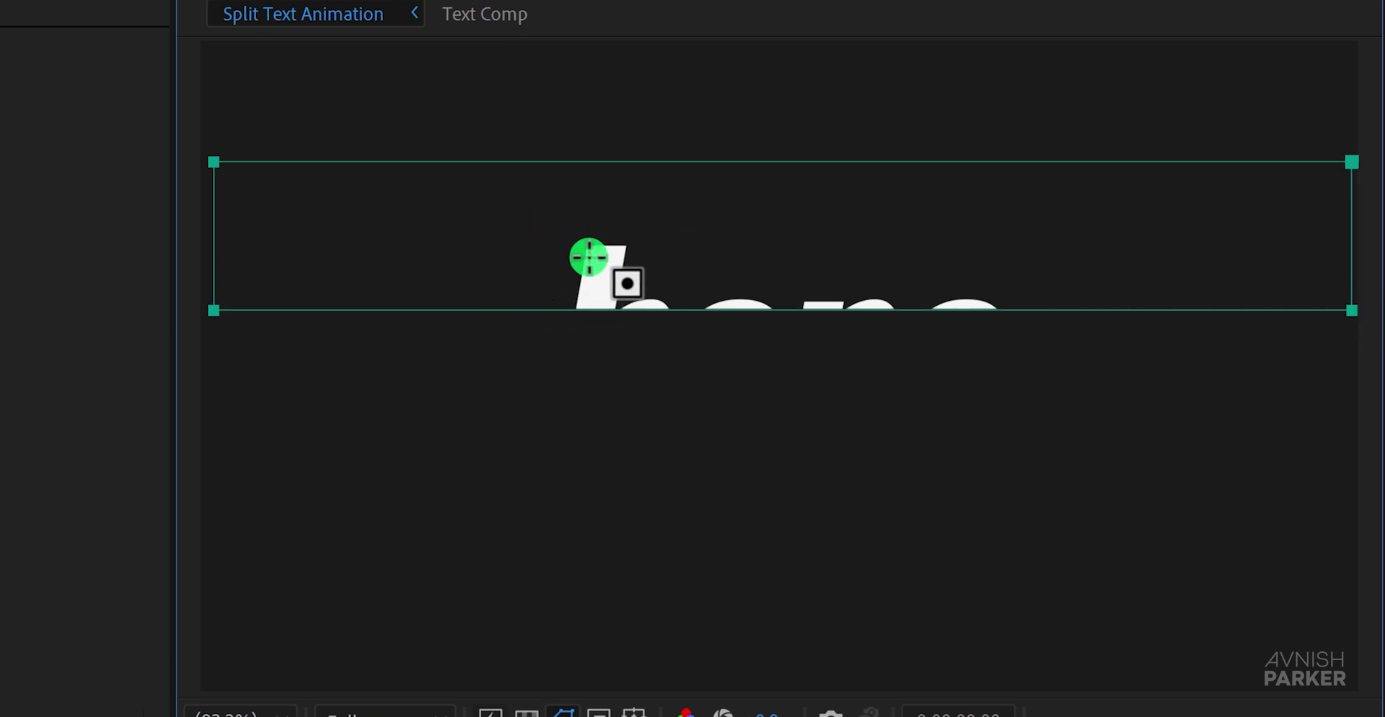
pyautogui.press('v')
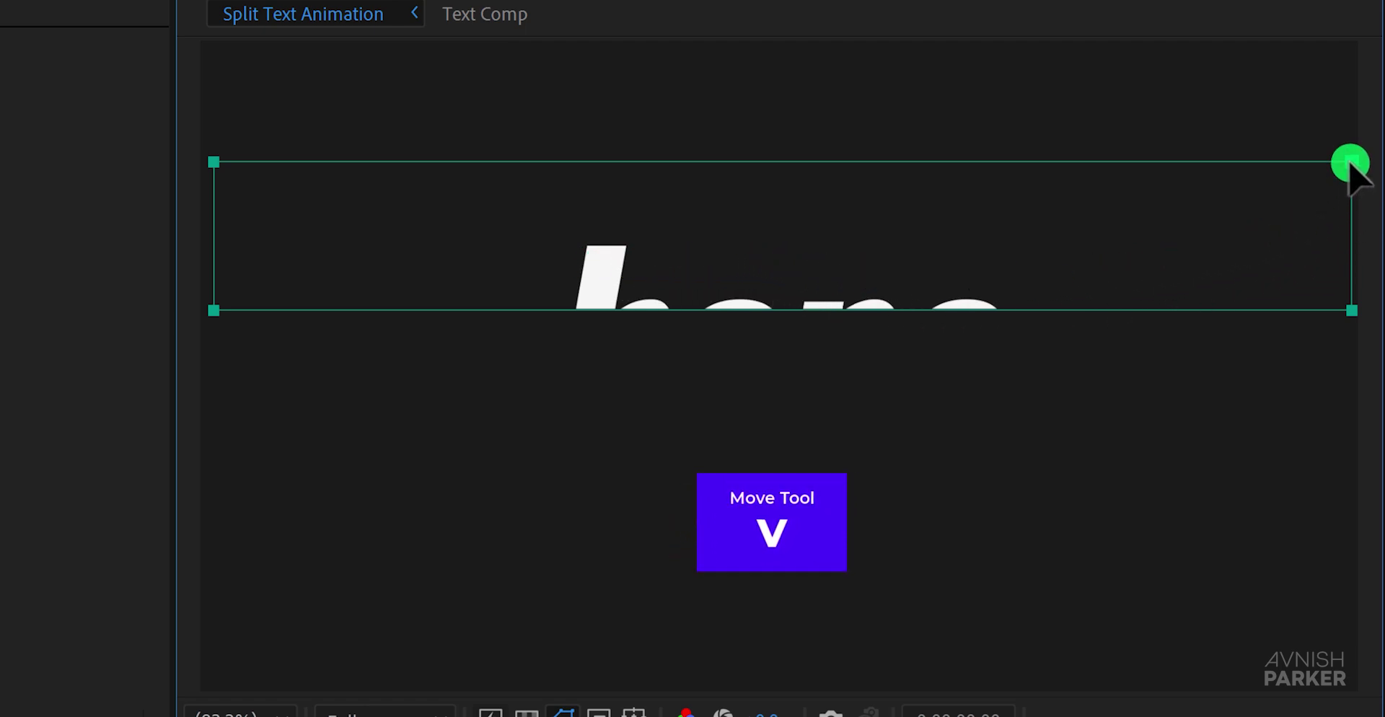
pyautogui.click(1350, 163)
pyautogui.moveTo(1322, 136); pyautogui.dragTo(1269, 86)
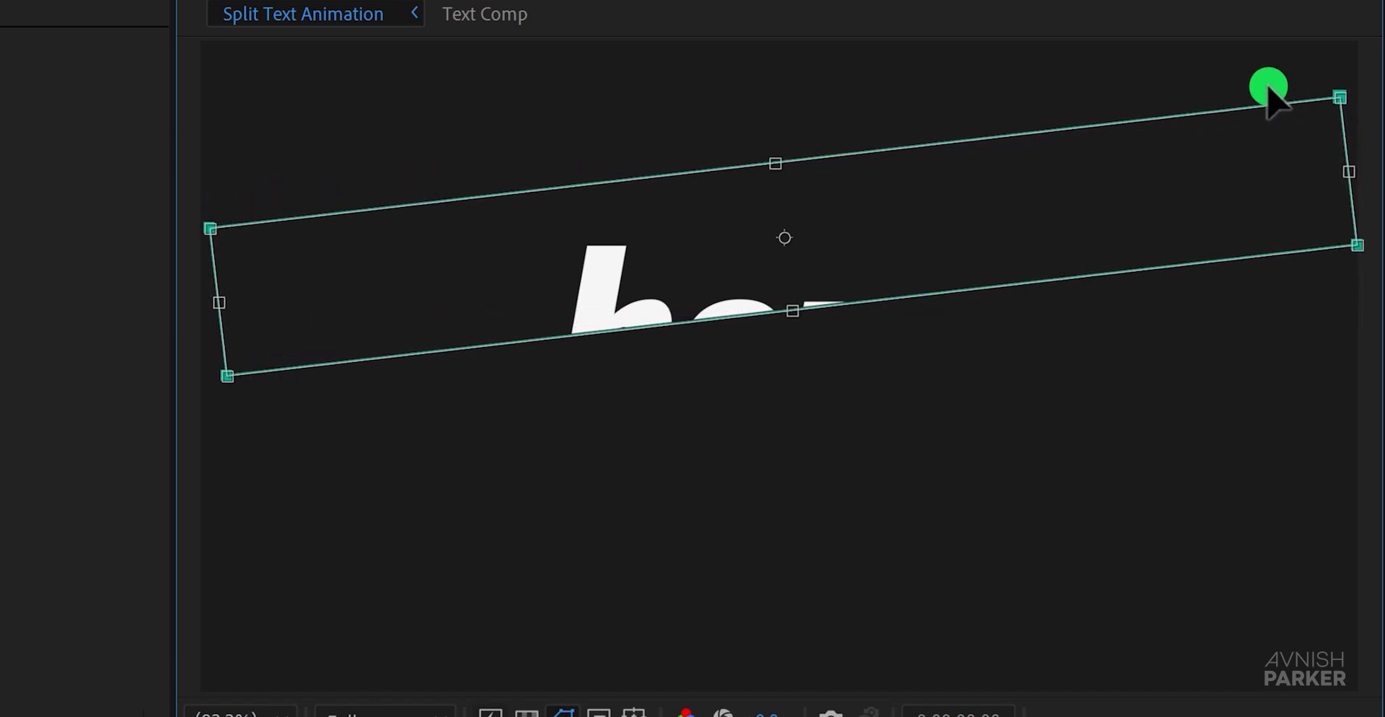
pyautogui.moveTo(906, 266); pyautogui.dragTo(887, 236)
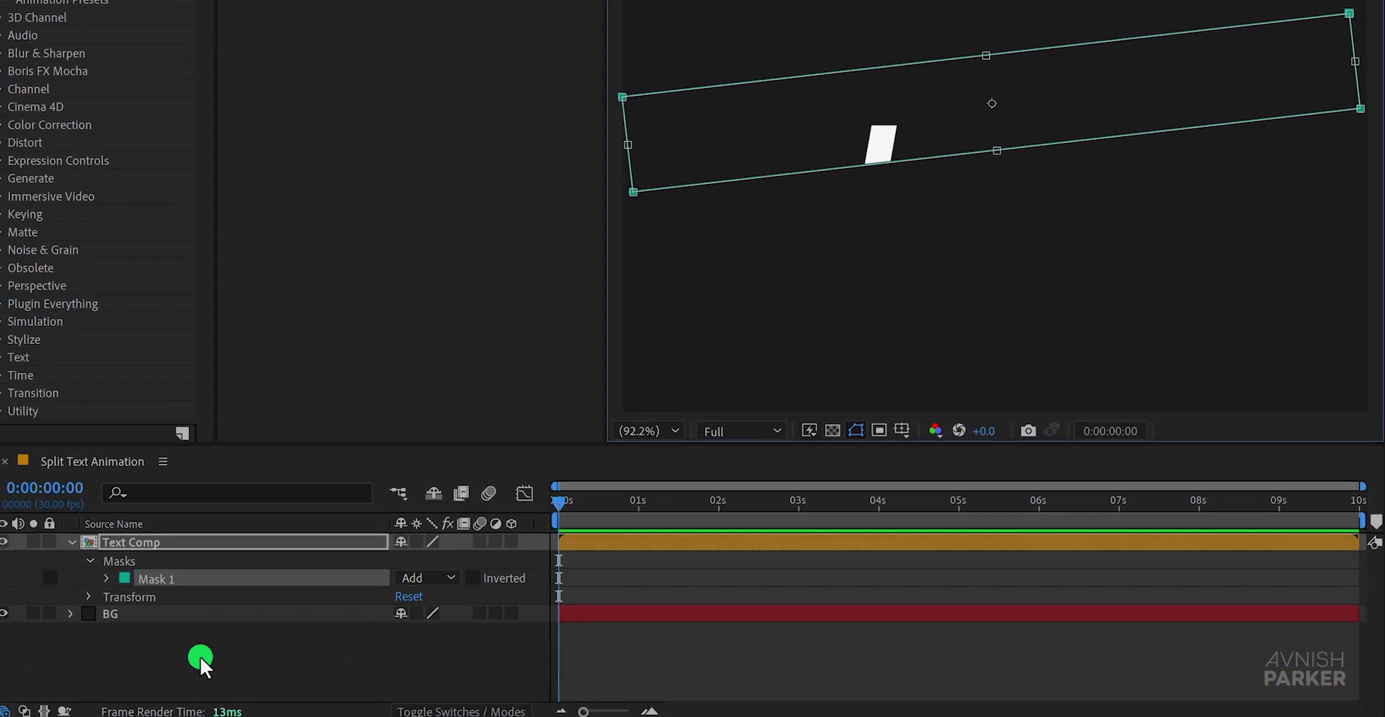
# - Duplicate Text Comp, then move the copy's mask lower on hope and squash it
pyautogui.click(200, 655)
pyautogui.click(166, 539)
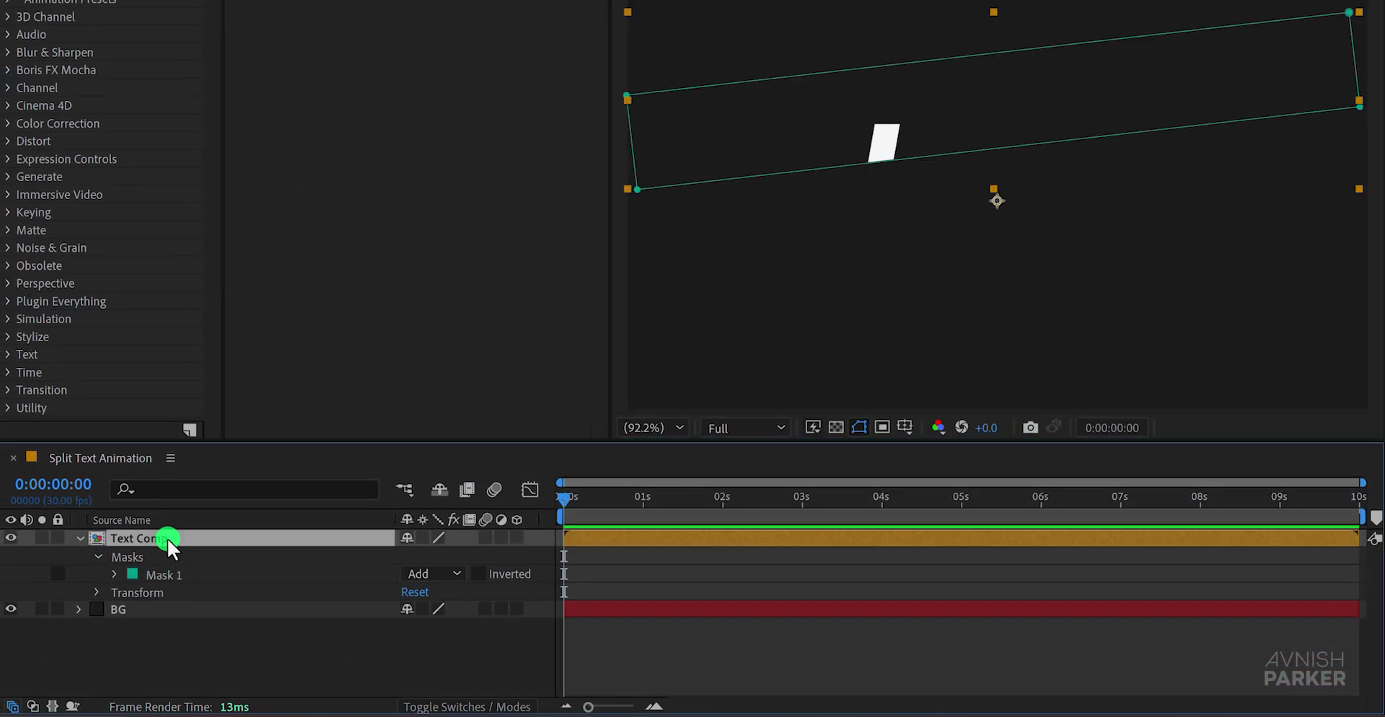
pyautogui.hotkey('ctrl', 'd')
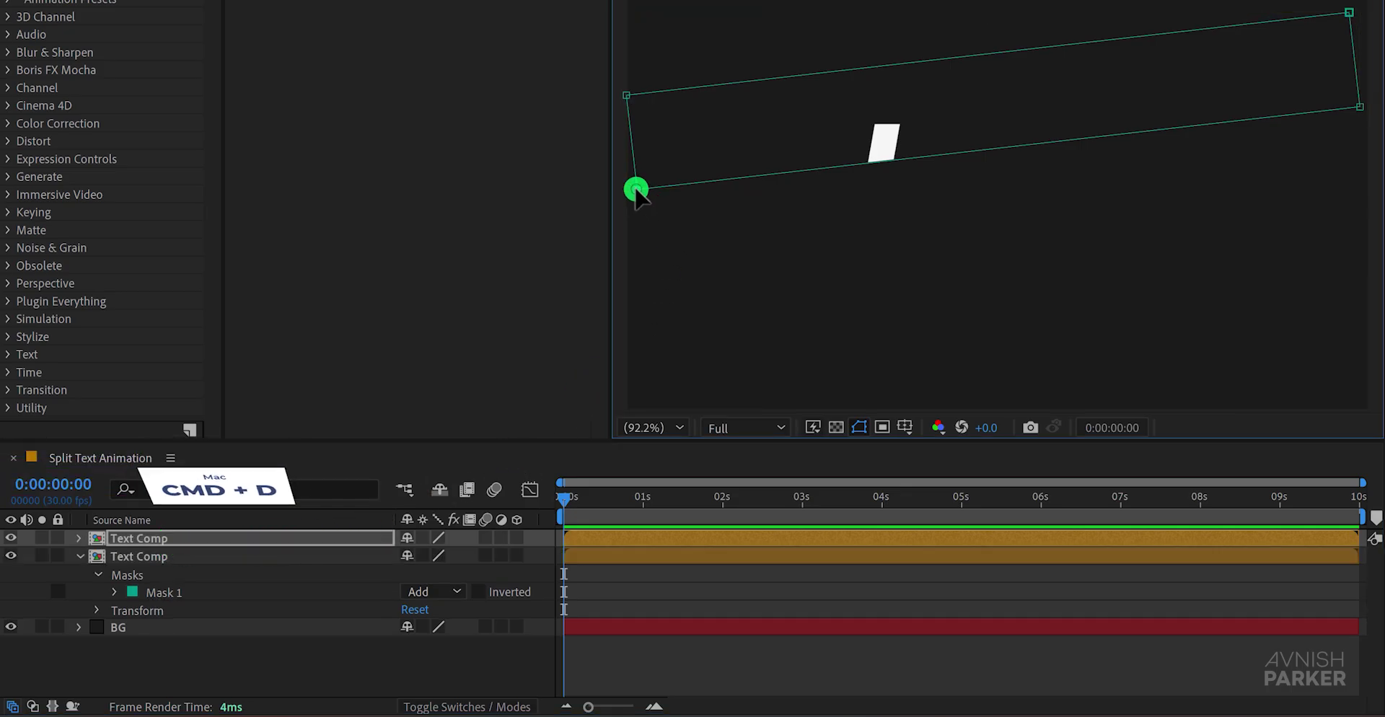
pyautogui.click(862, 169)
pyautogui.moveTo(910, 123); pyautogui.dragTo(923, 226)
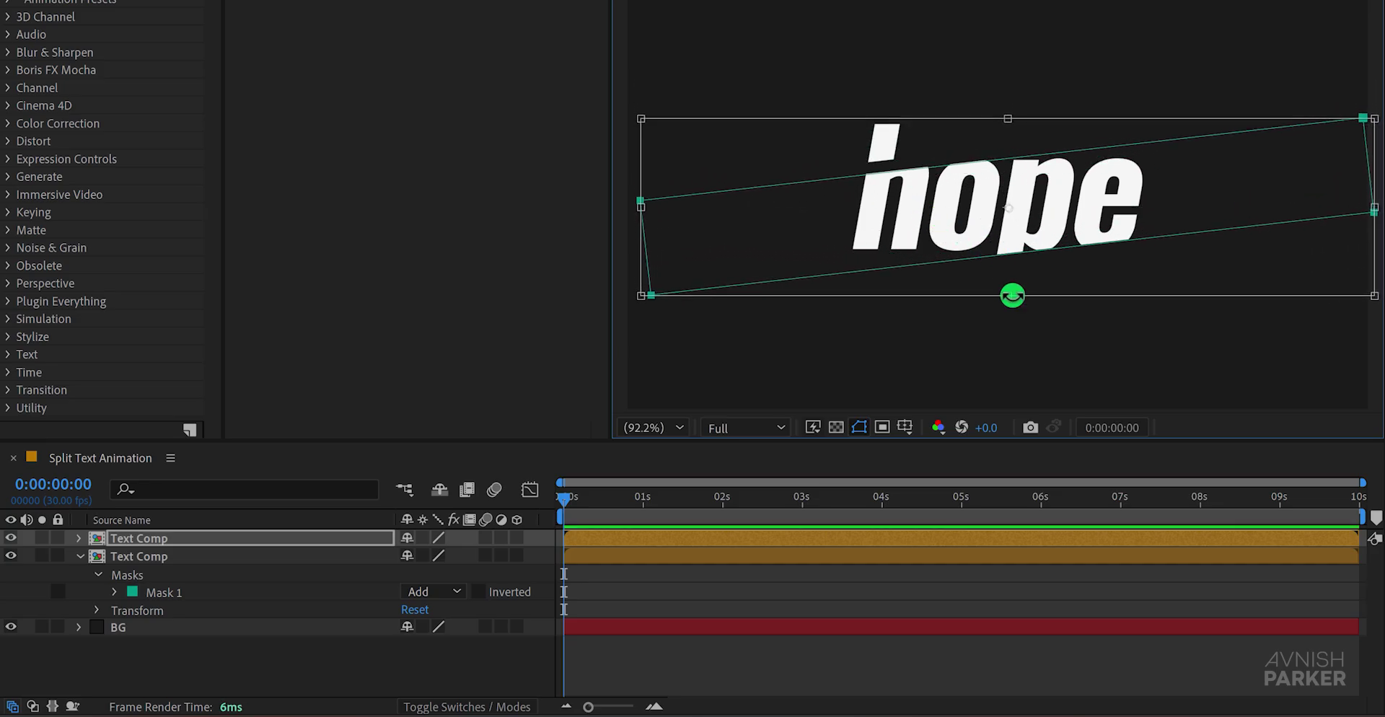
pyautogui.moveTo(1008, 296); pyautogui.dragTo(939, 175)
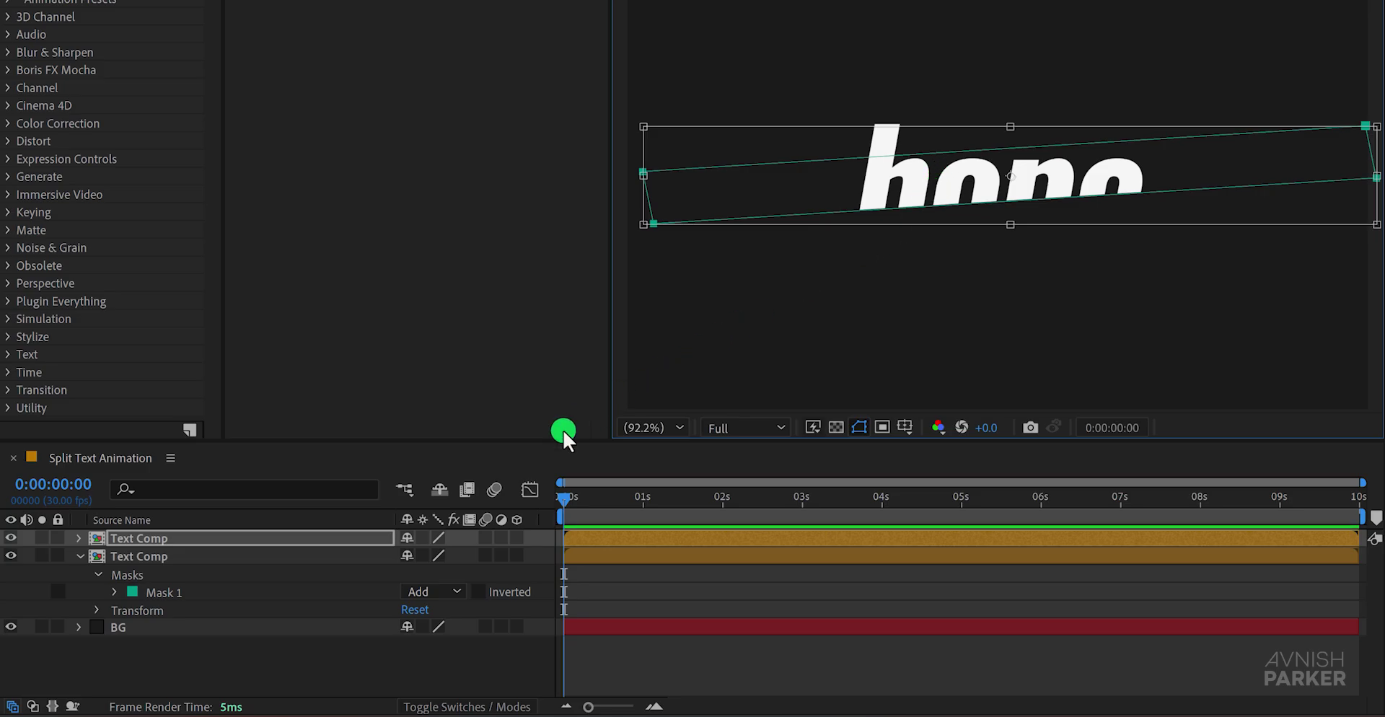
# - Duplicate the top slice twice, moving each copy further down to cover the word
pyautogui.click(151, 552)
pyautogui.click(135, 543)
pyautogui.hotkey('ctrl', 'd')
pyautogui.moveTo(946, 202); pyautogui.dragTo(933, 232)
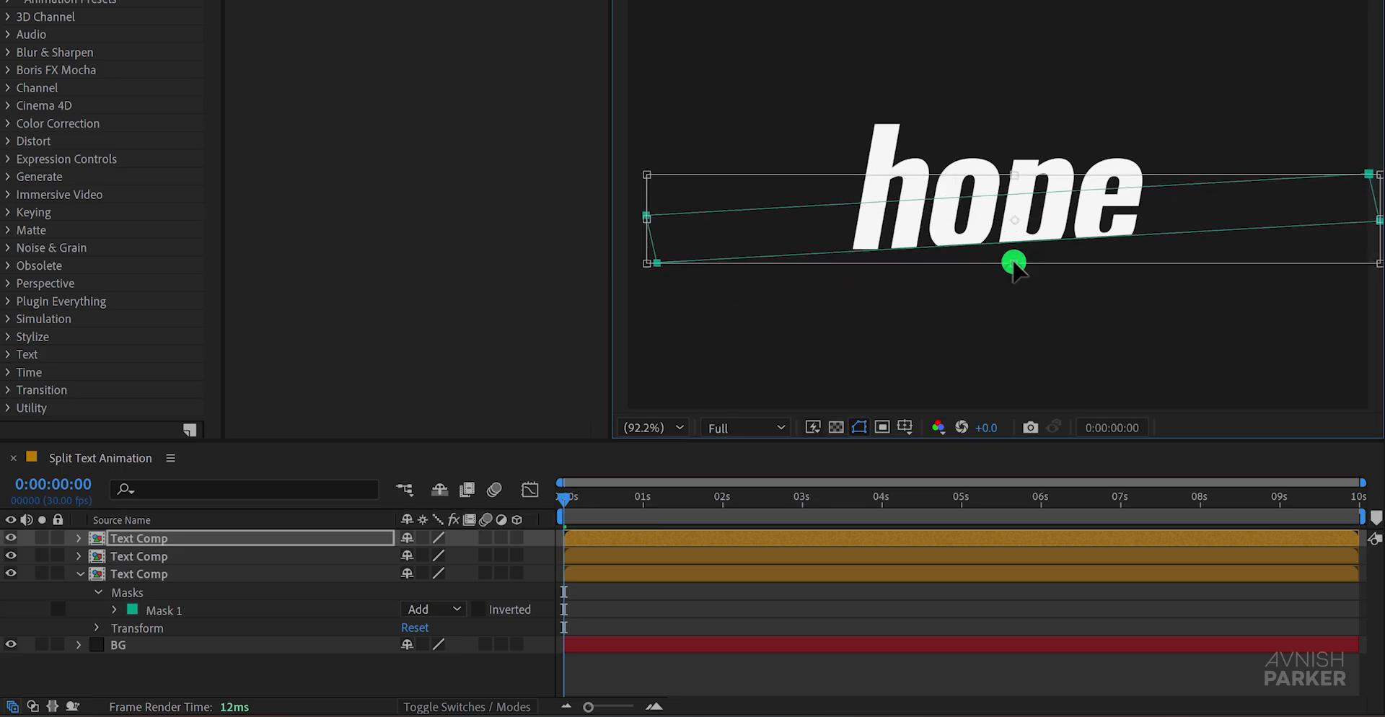
pyautogui.click(162, 538)
pyautogui.hotkey('ctrl', 'd')
pyautogui.moveTo(656, 263); pyautogui.dragTo(1020, 321)
# - Nudge the top Text Comp slice's mask path up slightly
pyautogui.click(543, 611)
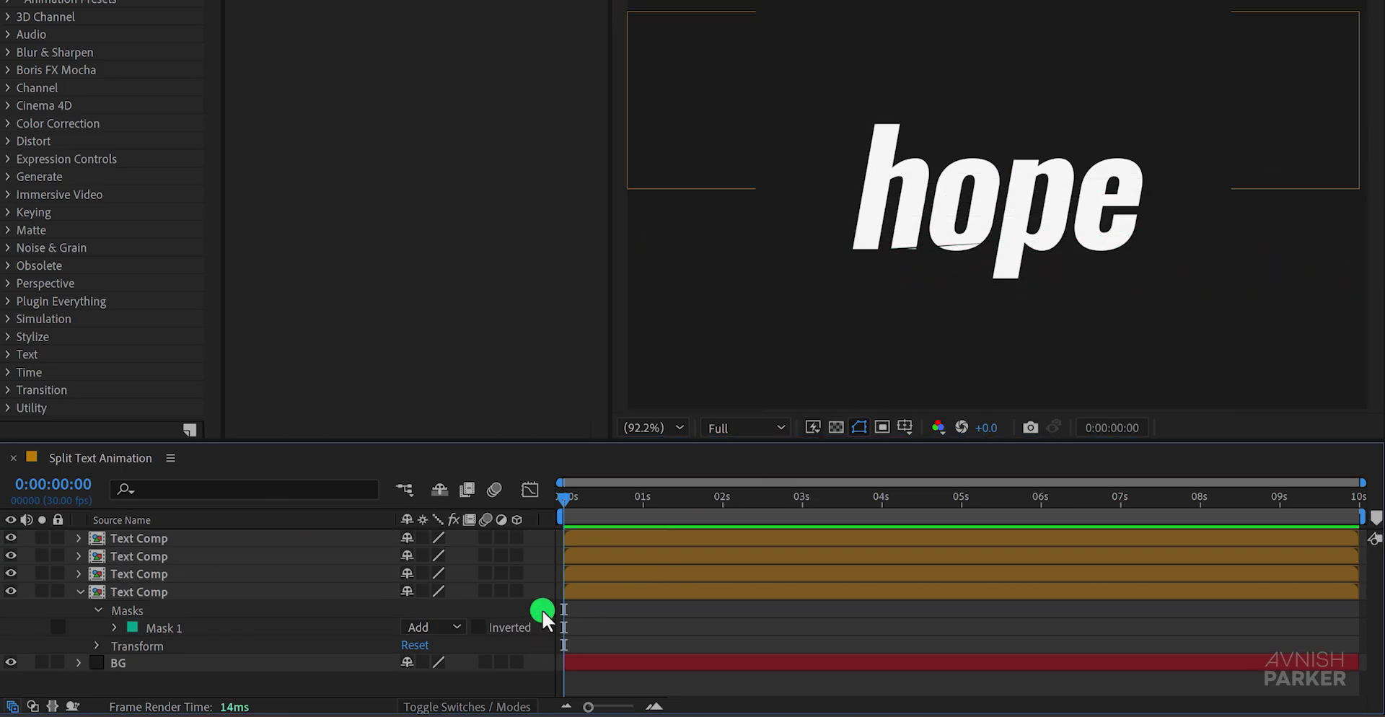
pyautogui.click(202, 540)
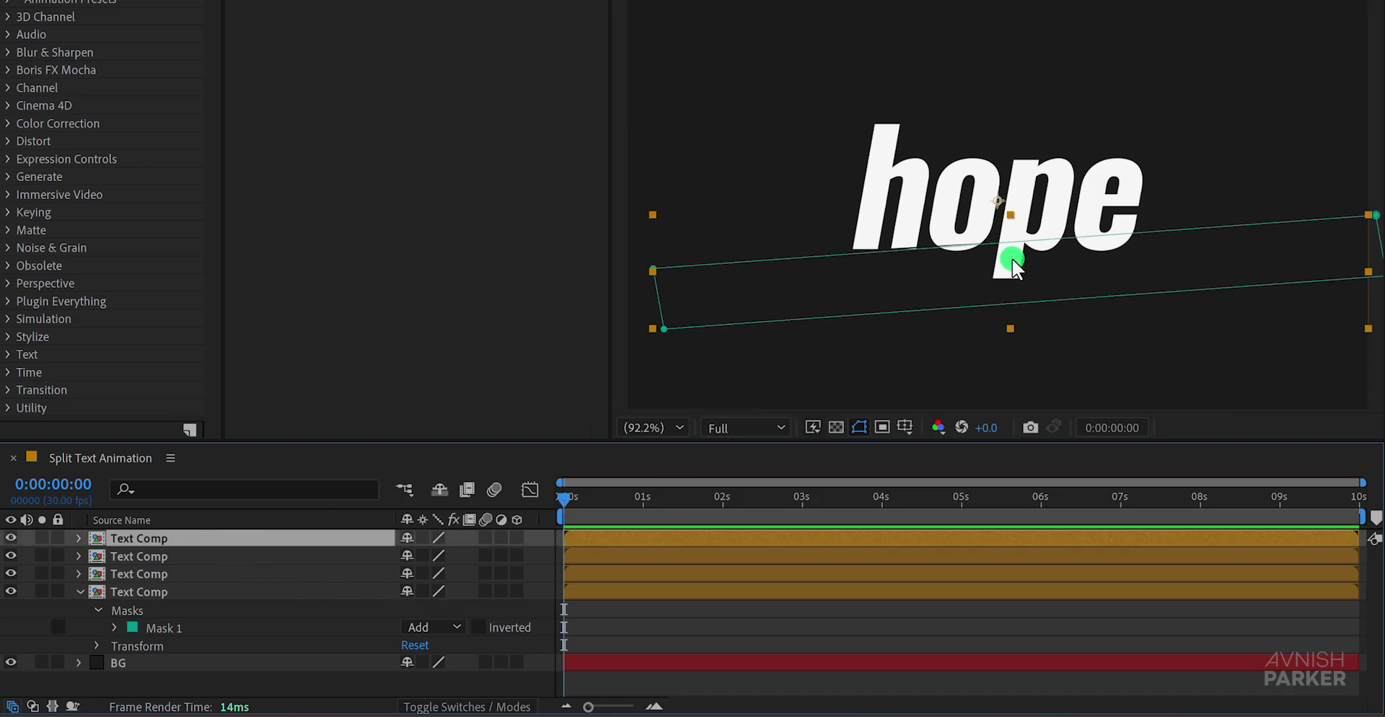
pyautogui.click(663, 330)
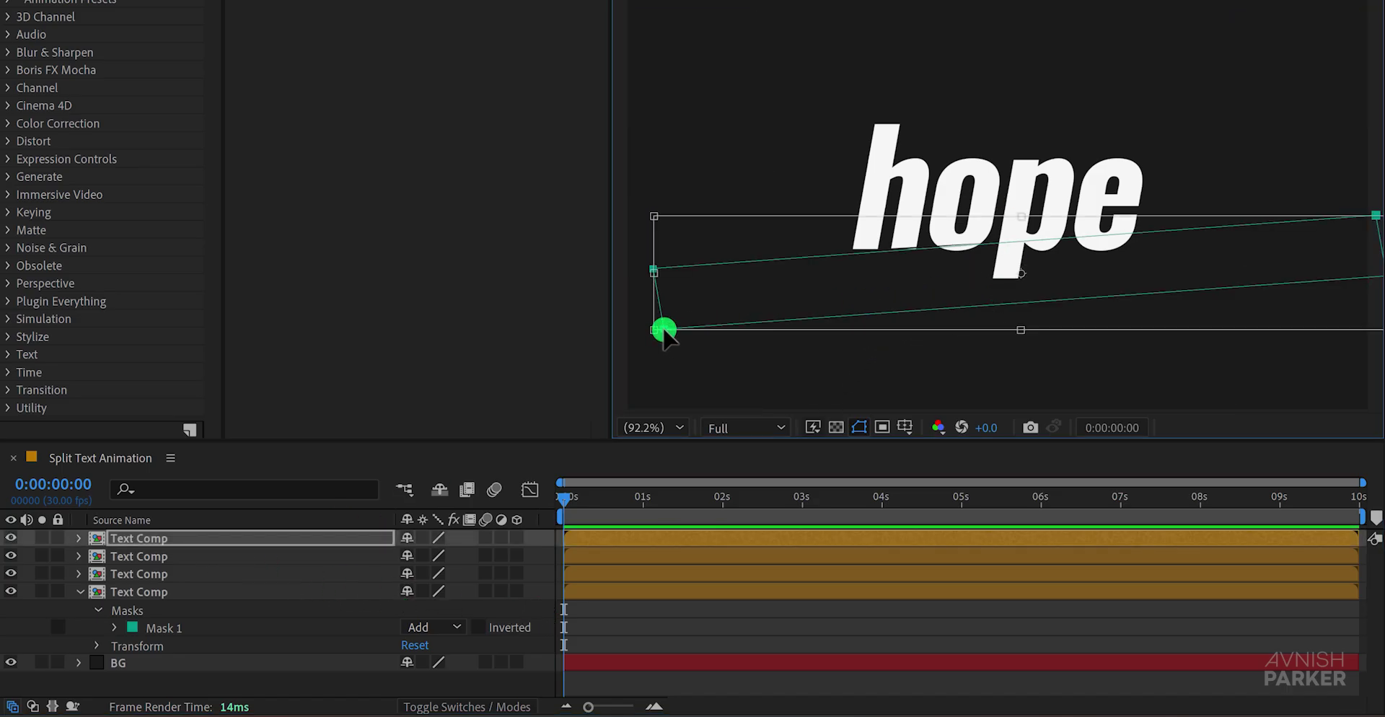
pyautogui.press('Up')
pyautogui.press('Up')
pyautogui.press('Up')
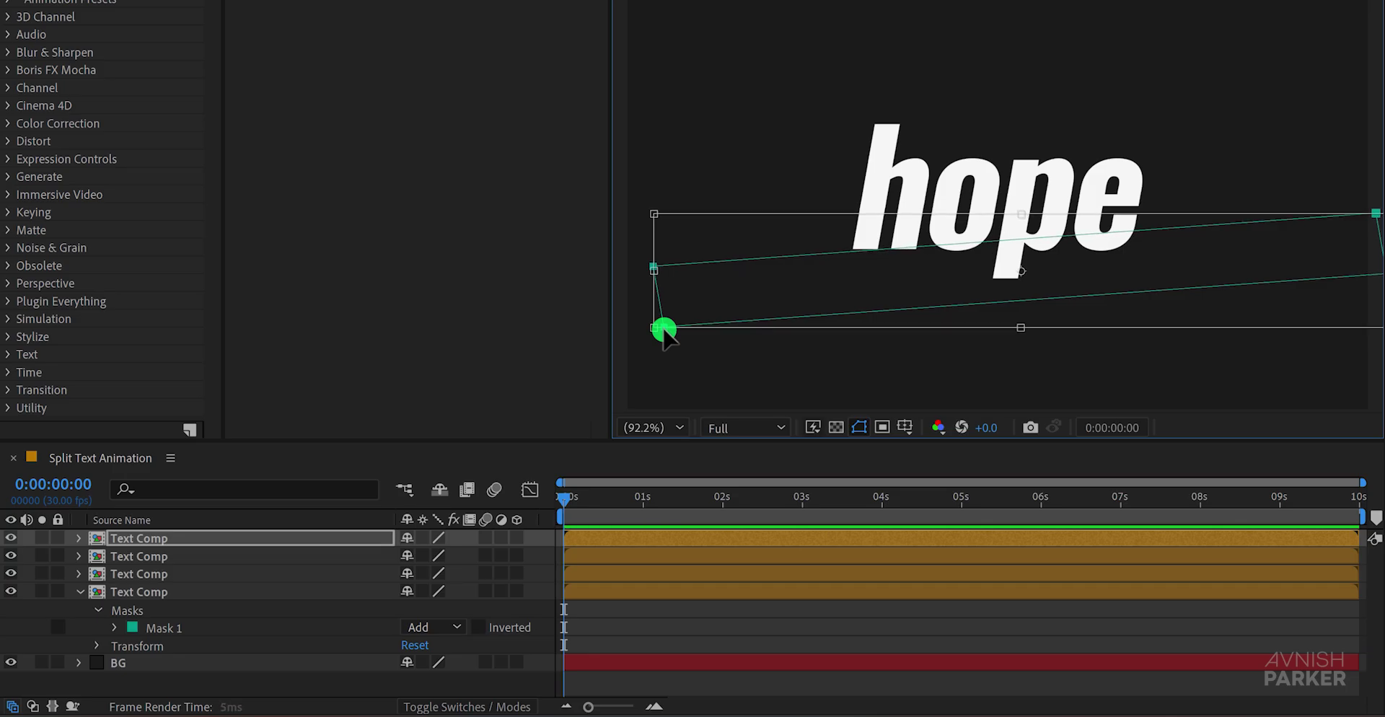
pyautogui.click(538, 624)
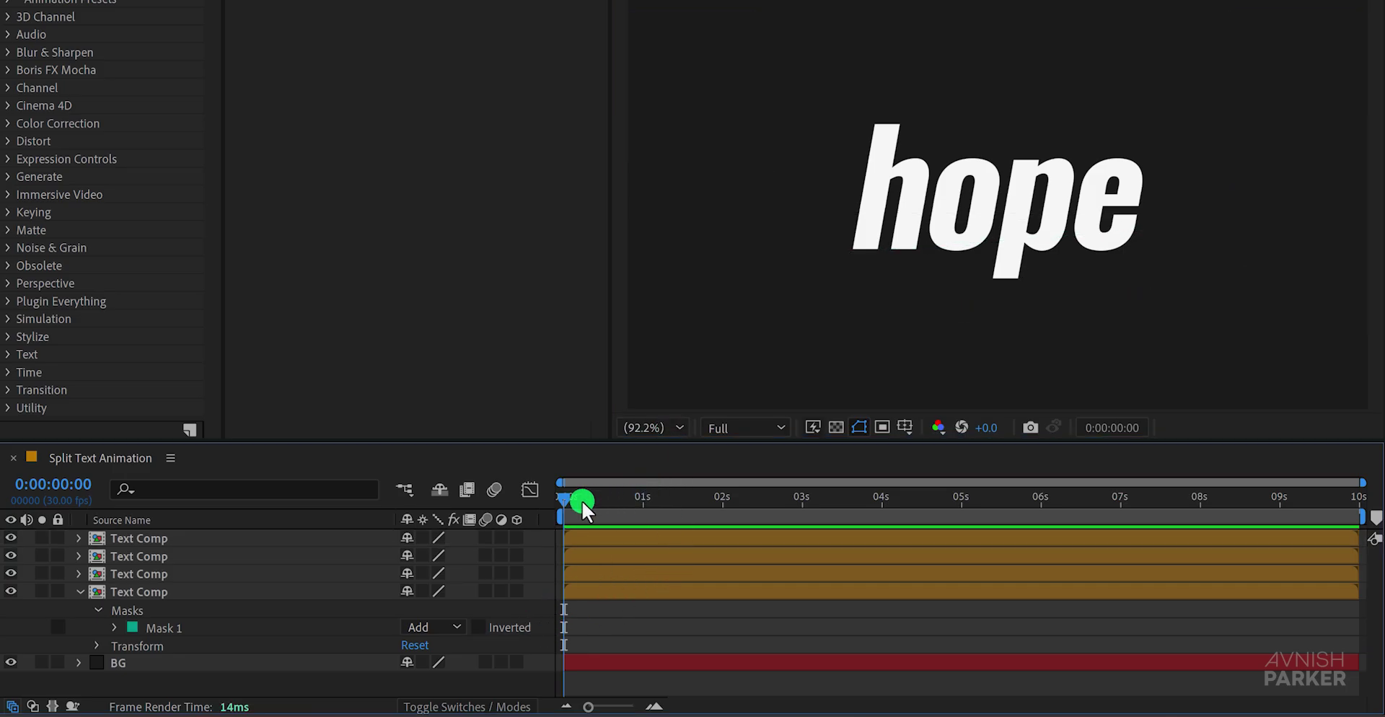
# - Toggle the second Text Comp strip's visibility repeatedly to check the mask coverage
pyautogui.click(10, 555)
pyautogui.click(10, 555)
pyautogui.click(10, 555)
pyautogui.click(10, 556)
pyautogui.click(11, 555)
pyautogui.click(10, 555)
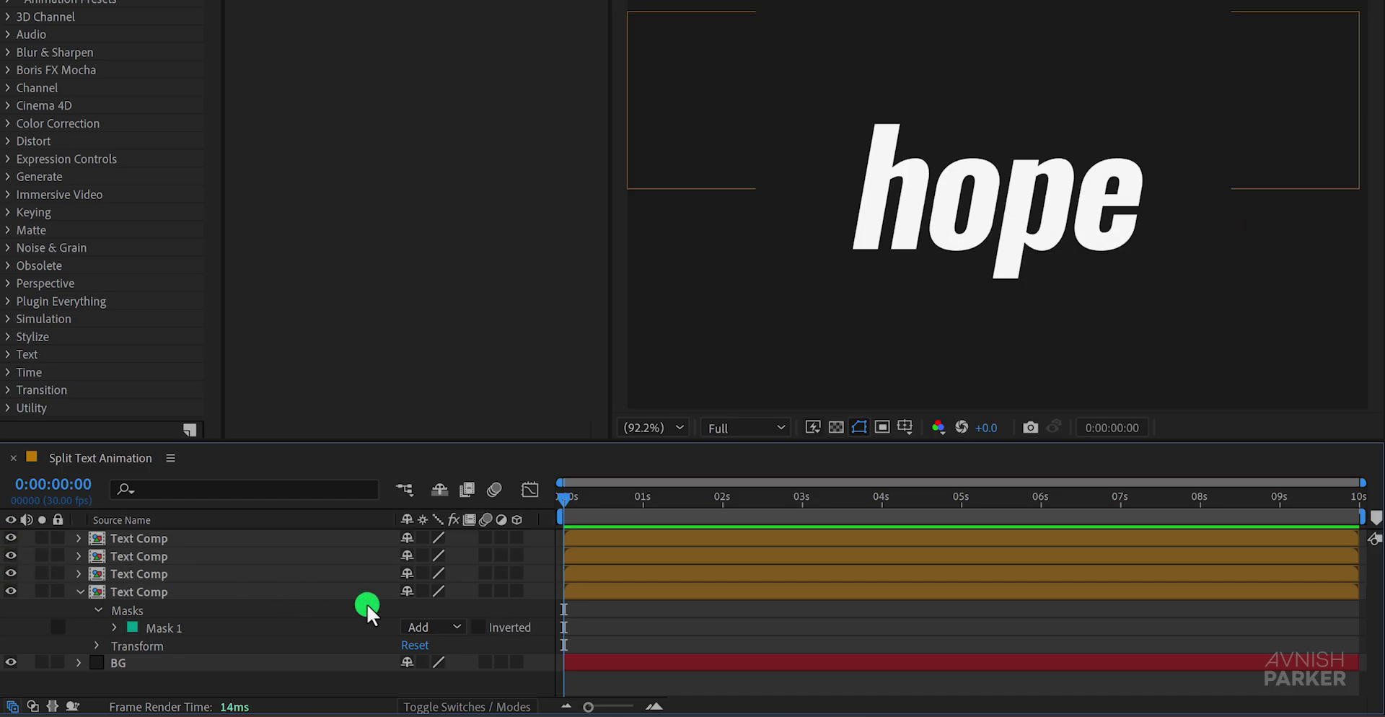
# - Bring the second strip back into view and collapse the fourth Text Comp layer
pyautogui.click(12, 555)
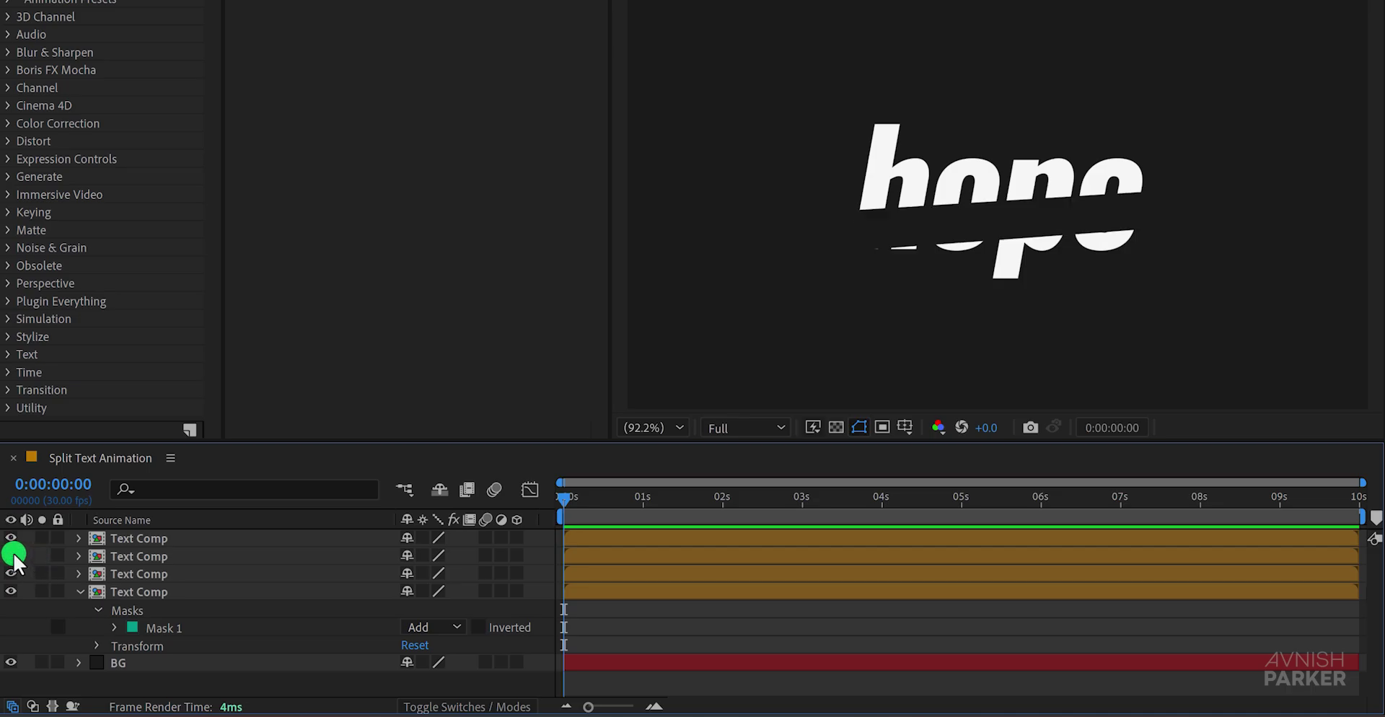
pyautogui.click(11, 554)
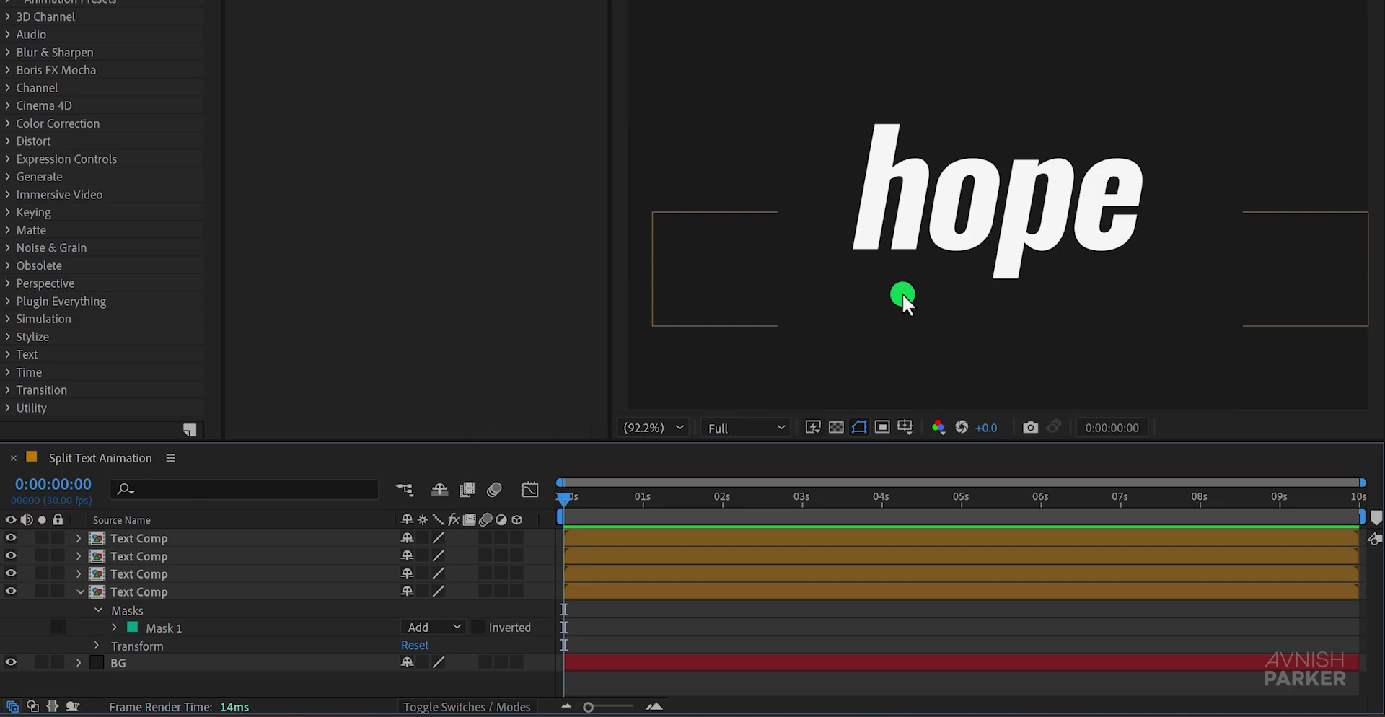
pyautogui.click(79, 591)
pyautogui.click(512, 542)
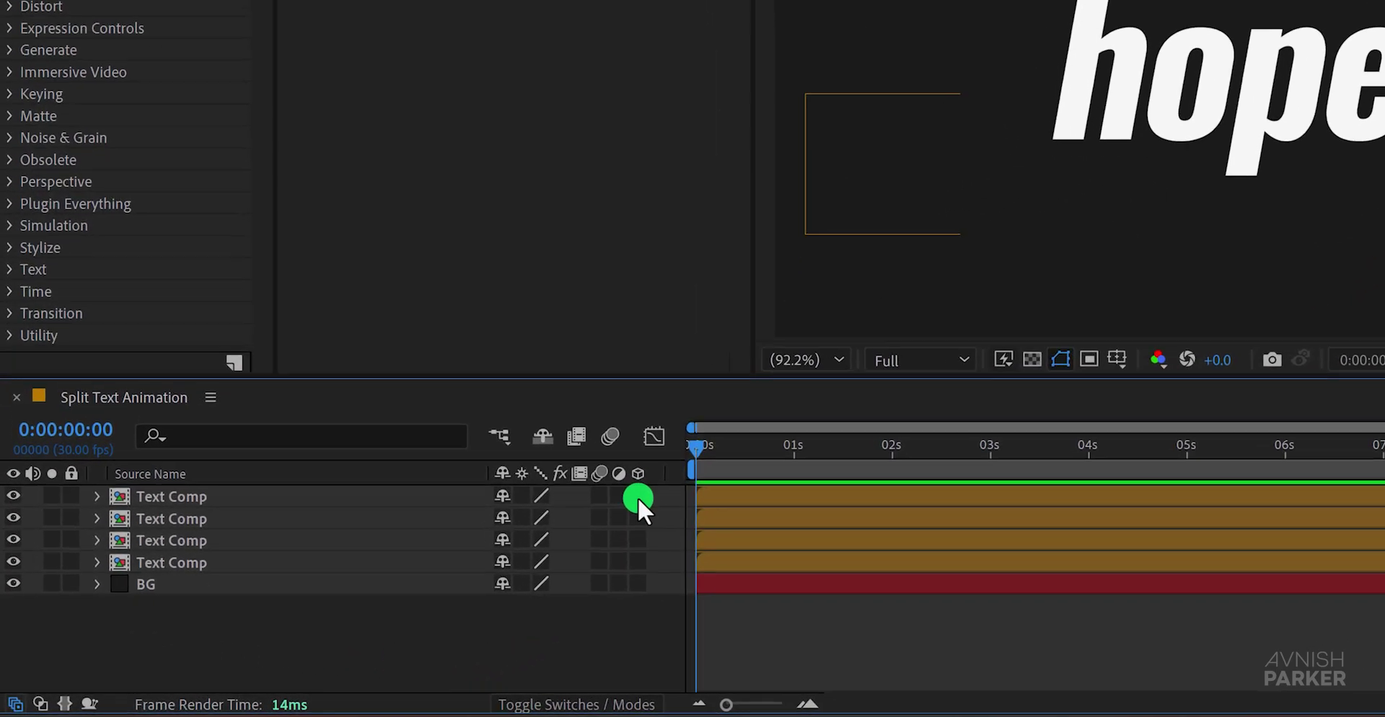
# - Show the Modes columns in the layer list and narrow the Source Name column
pyautogui.rightClick(748, 443)
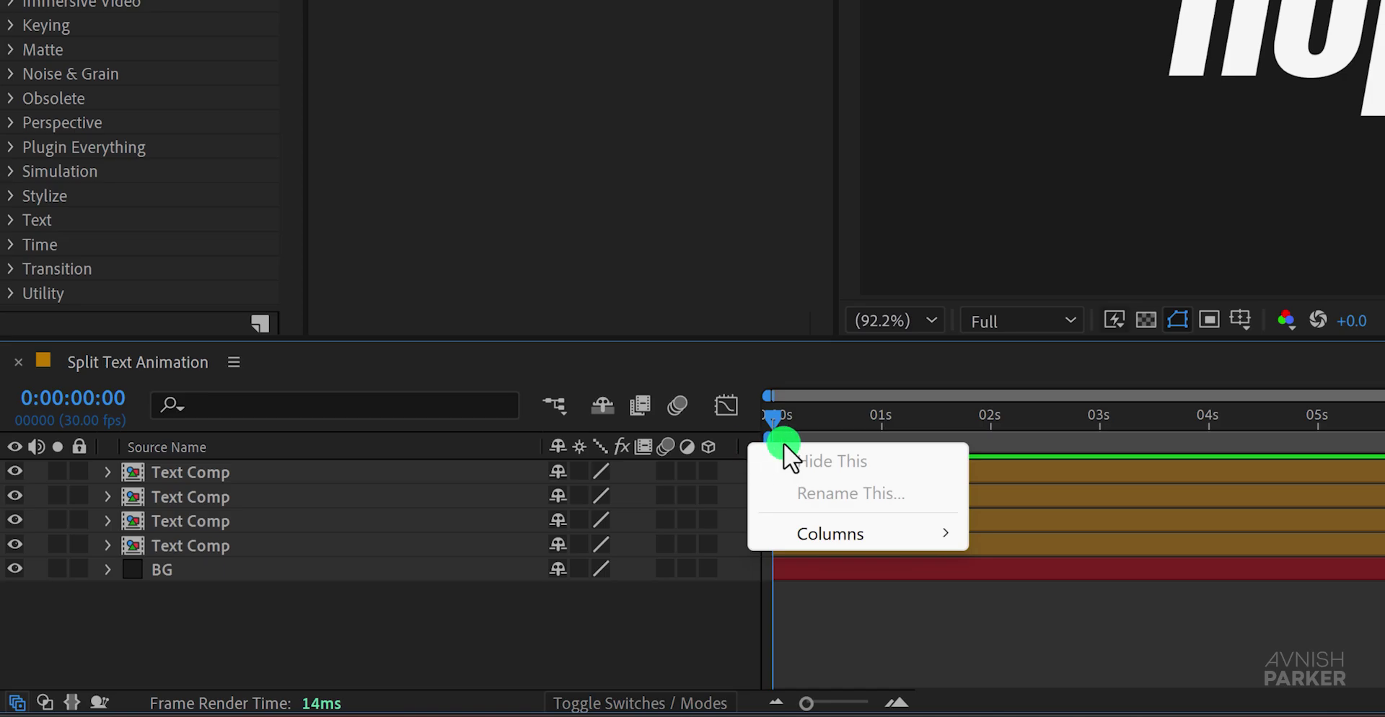
pyautogui.moveTo(895, 525)
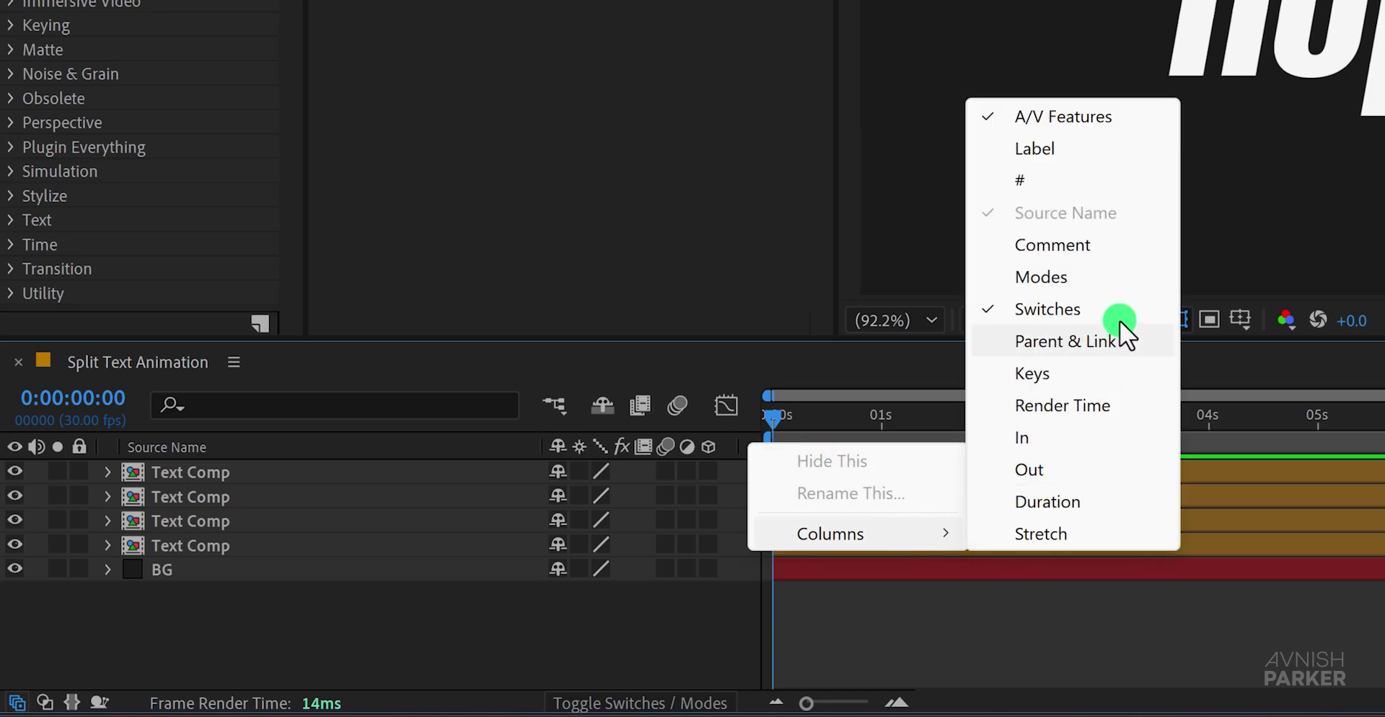
pyautogui.click(1114, 276)
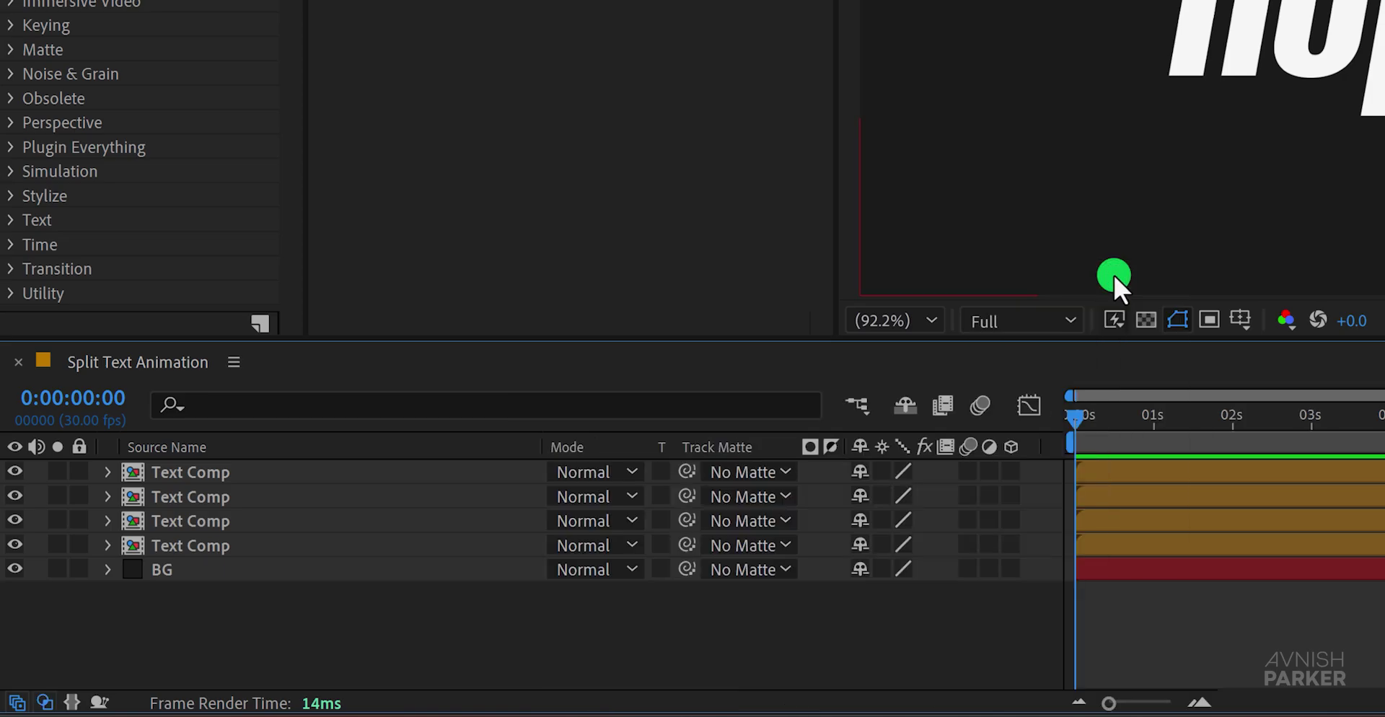
pyautogui.moveTo(543, 451); pyautogui.dragTo(308, 457)
# - Hide the Modes columns and display the Parent & Link column instead
pyautogui.rightClick(379, 443)
pyautogui.click(460, 458)
pyautogui.rightClick(508, 447)
pyautogui.moveTo(629, 533)
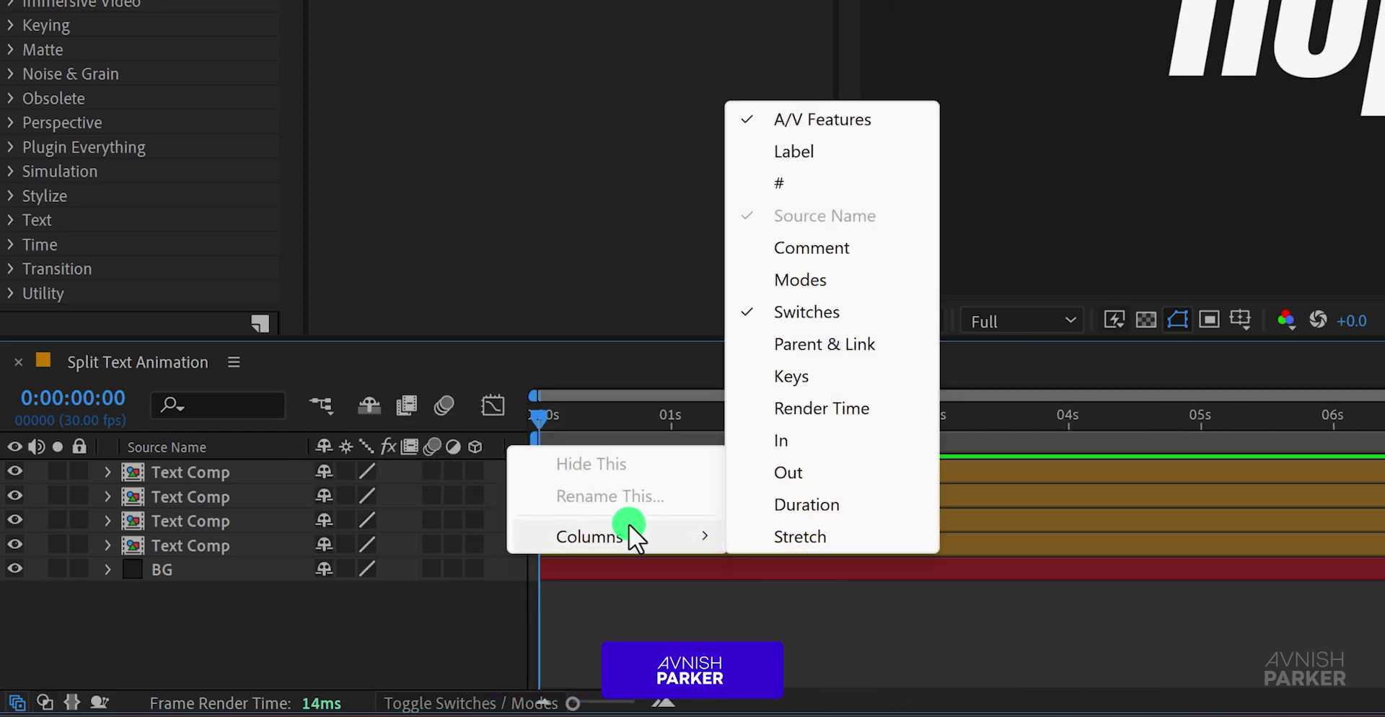
pyautogui.click(833, 344)
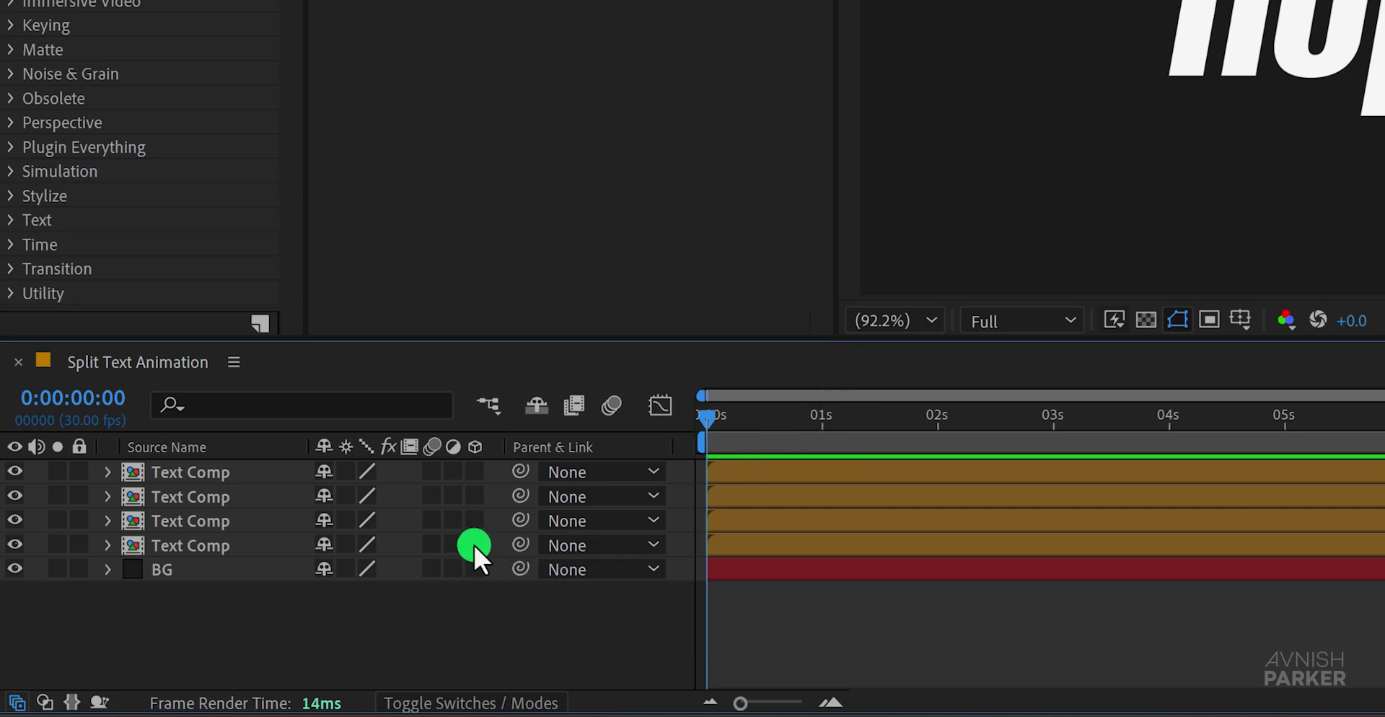
# - Make all four Text Comp strips 3D and set Position keyframes at 15 frames
pyautogui.moveTo(473, 545); pyautogui.dragTo(478, 480)
pyautogui.click(219, 548)
pyautogui.keyDown('shift'); pyautogui.click(214, 480); pyautogui.keyUp('shift')
pyautogui.press('p')
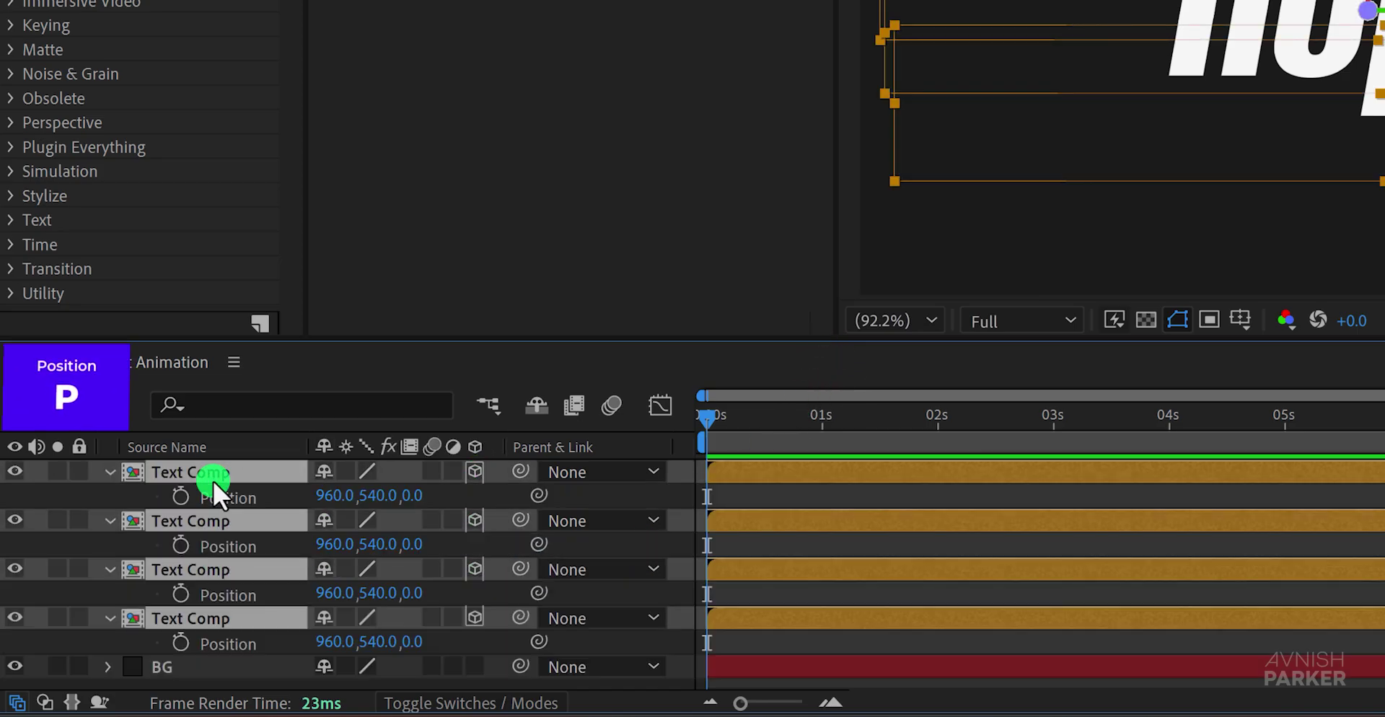
pyautogui.moveTo(712, 427)
pyautogui.mouseDown()
pyautogui.moveTo(704, 418)
pyautogui.moveTo(763, 430)
pyautogui.mouseUp()
pyautogui.click(182, 641)
pyautogui.click(182, 593)
pyautogui.click(182, 544)
pyautogui.click(182, 496)
pyautogui.click(239, 522)
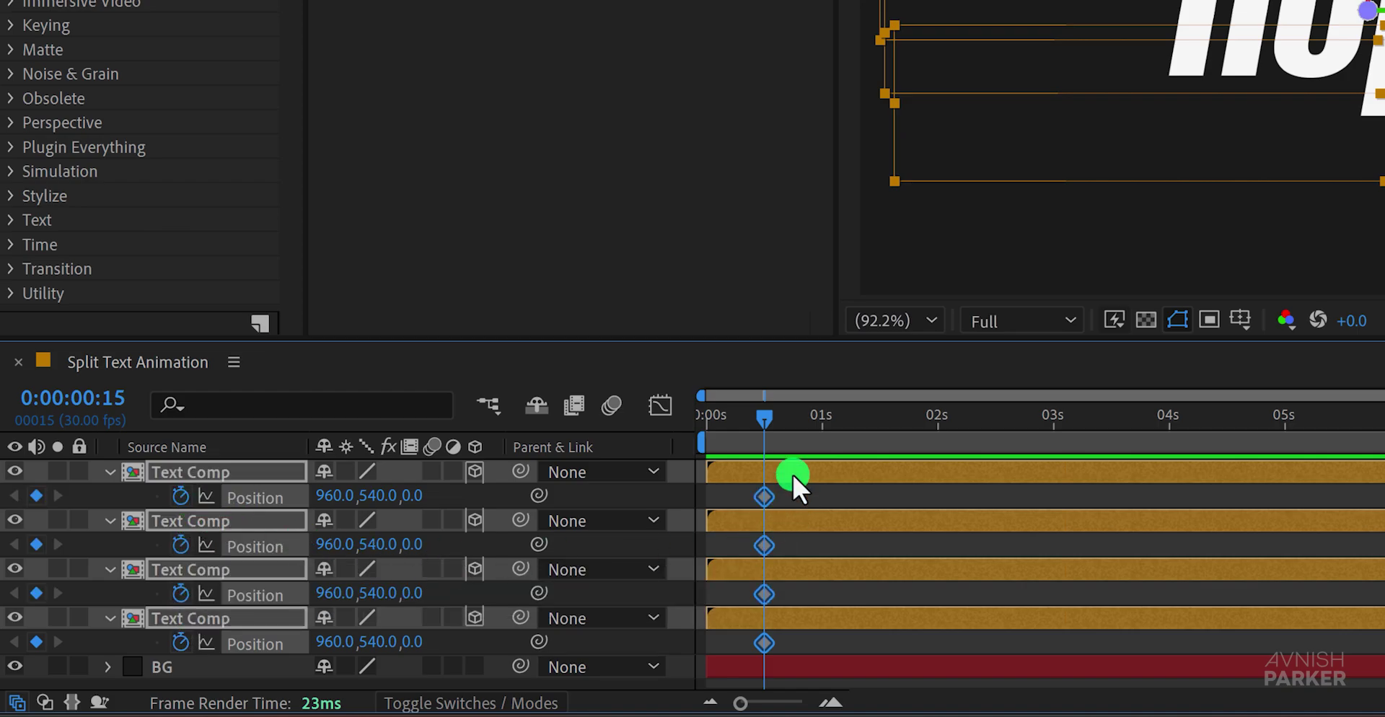
# - At one second, set the strips' Position Z depths to -20, -15, 5 and 18
pyautogui.moveTo(768, 421); pyautogui.dragTo(825, 435)
pyautogui.click(842, 499)
pyautogui.click(845, 521)
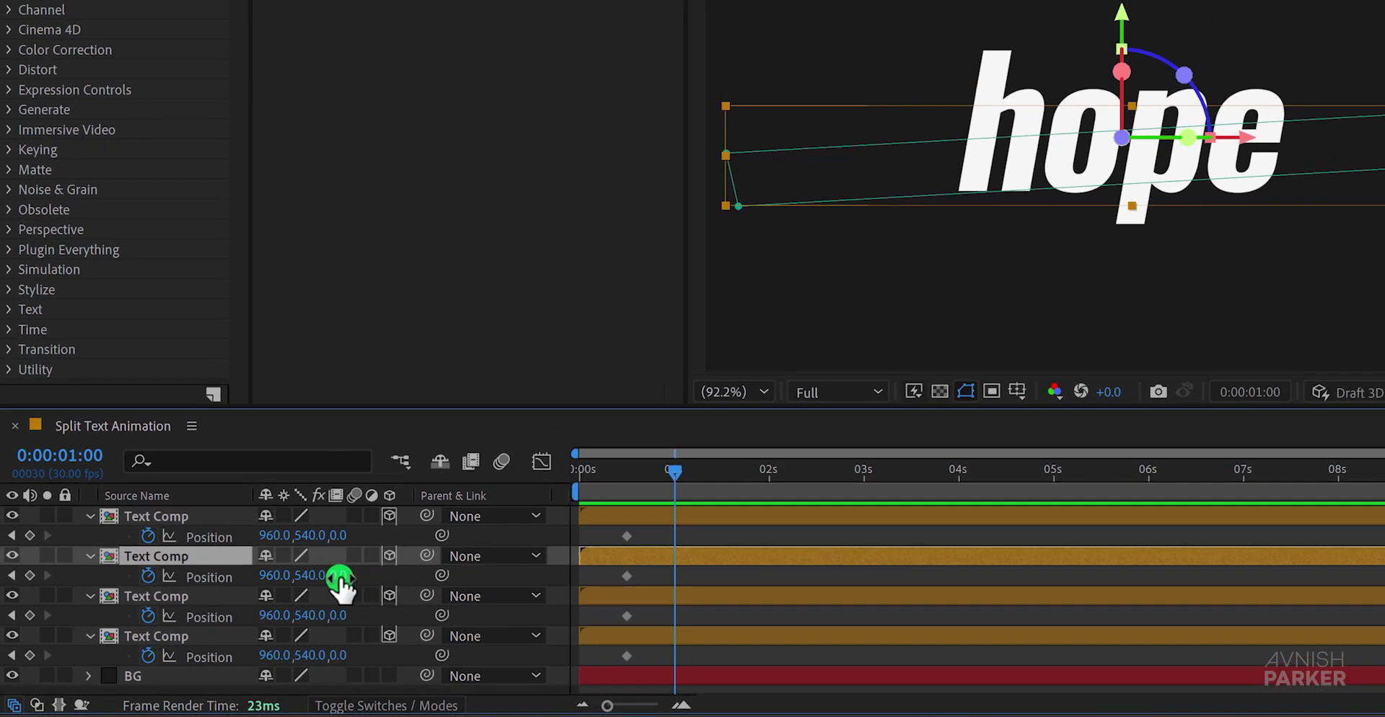
pyautogui.click(339, 575)
pyautogui.write('-20')
pyautogui.press('Return')
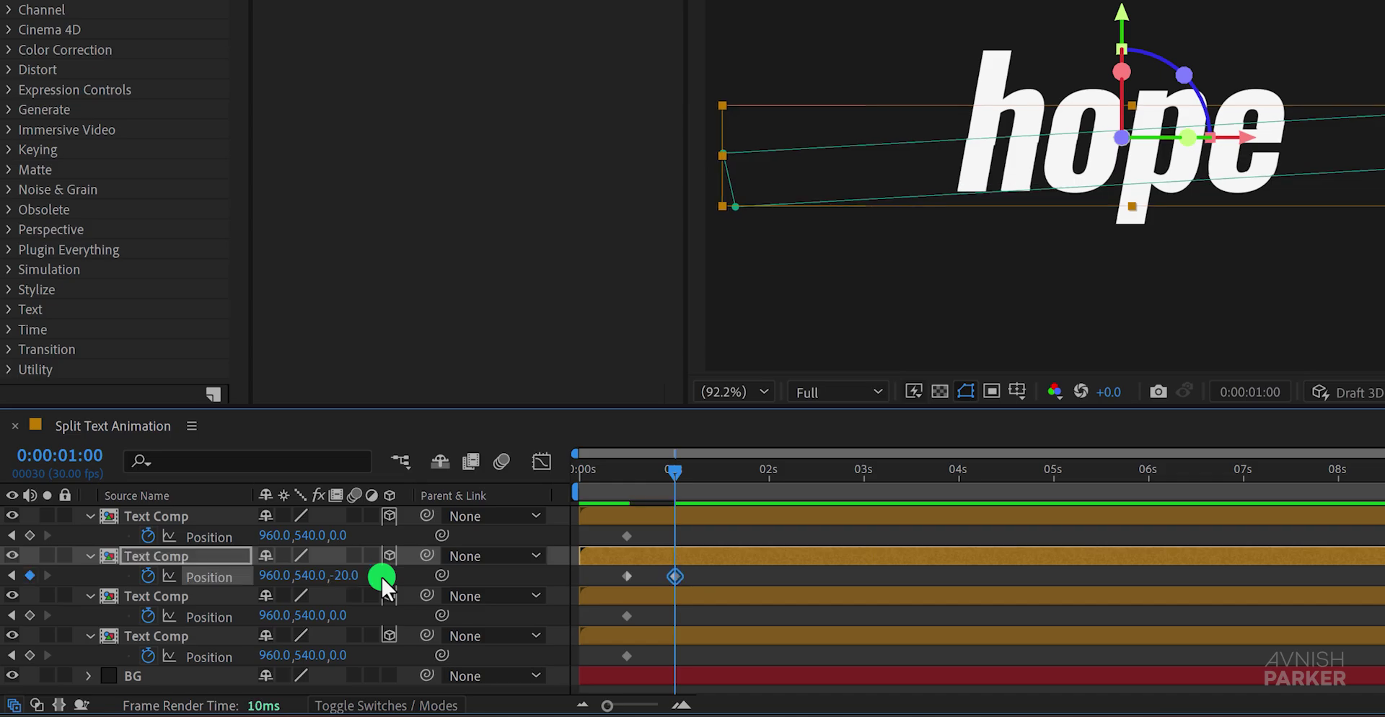
pyautogui.click(184, 636)
pyautogui.click(338, 655)
pyautogui.write('-15')
pyautogui.press('Return')
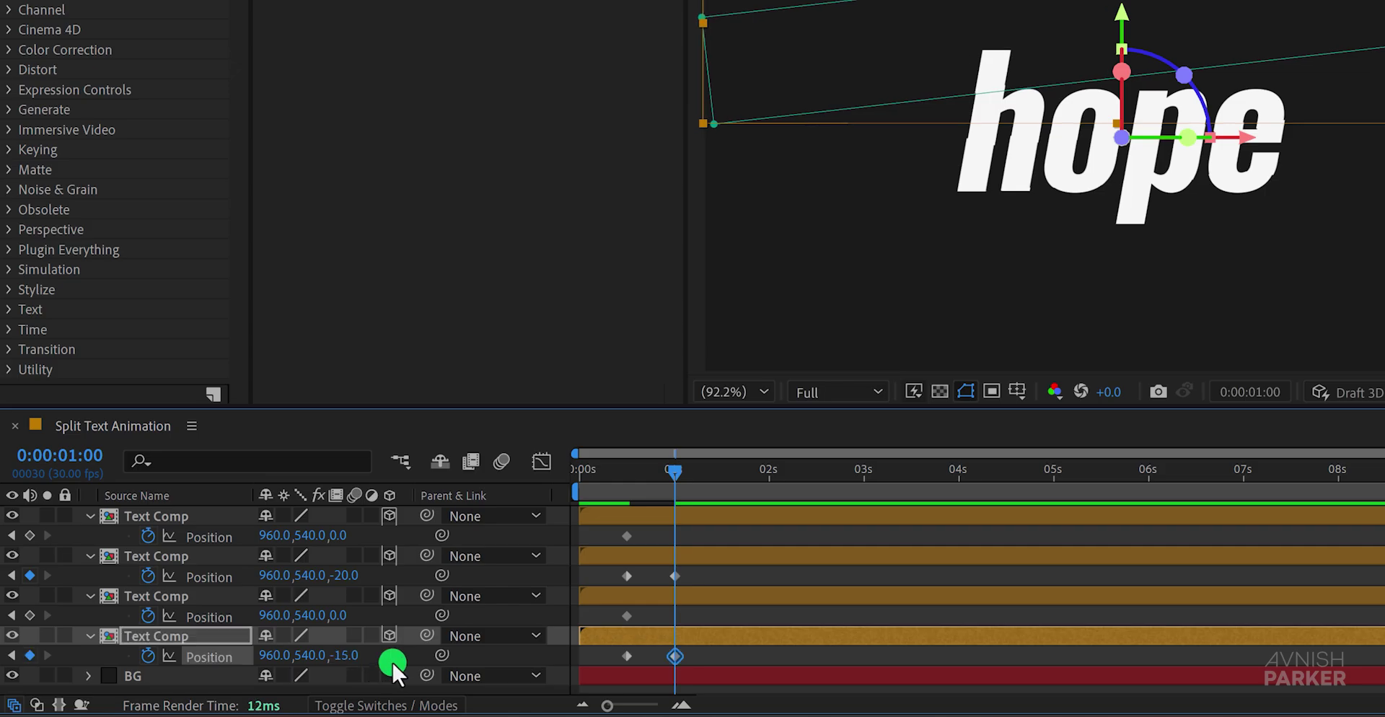
pyautogui.click(342, 617)
pyautogui.write('5')
pyautogui.press('Return')
pyautogui.moveTo(340, 536); pyautogui.dragTo(378, 543)
pyautogui.click(539, 548)
# - Apply Easy Ease to all eight Position keyframes
pyautogui.moveTo(612, 479); pyautogui.dragTo(579, 510)
pyautogui.click(711, 535)
pyautogui.moveTo(711, 533); pyautogui.dragTo(600, 677)
pyautogui.rightClick(624, 655)
pyautogui.moveTo(757, 640)
pyautogui.click(1018, 454)
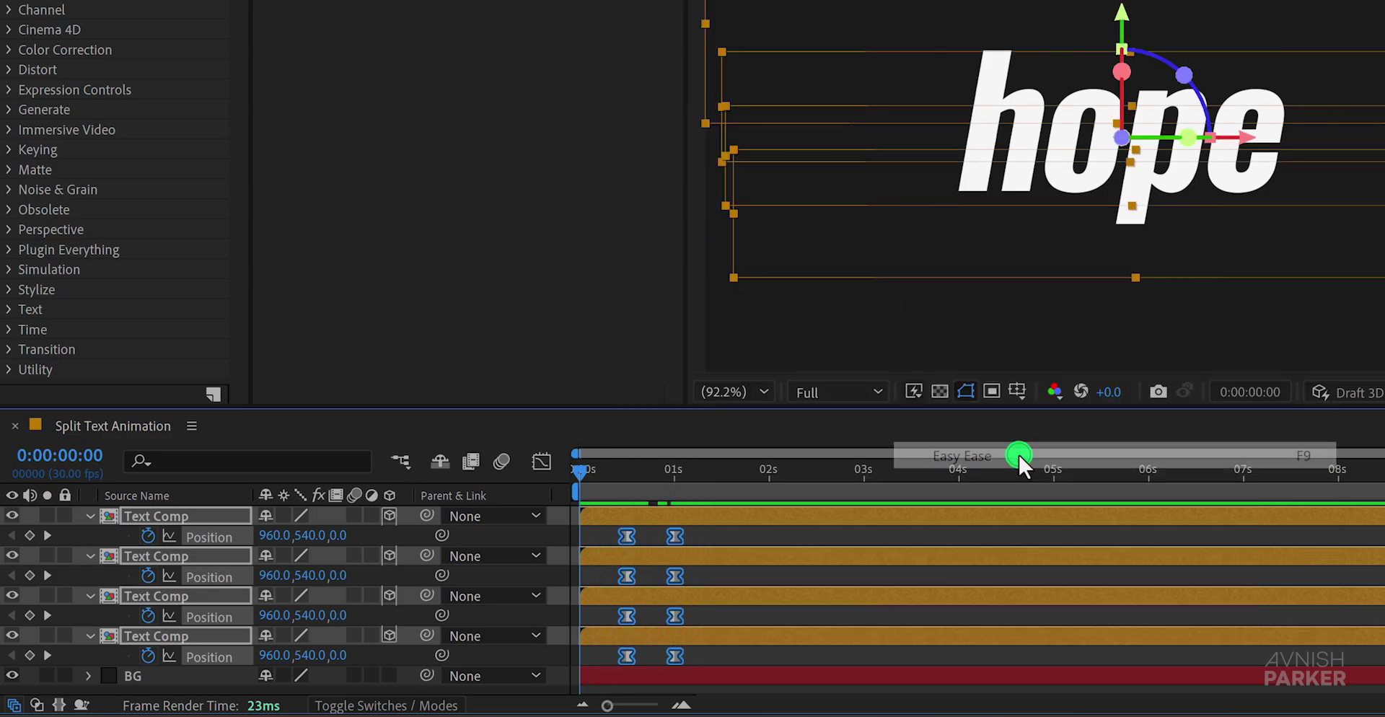
pyautogui.click(551, 530)
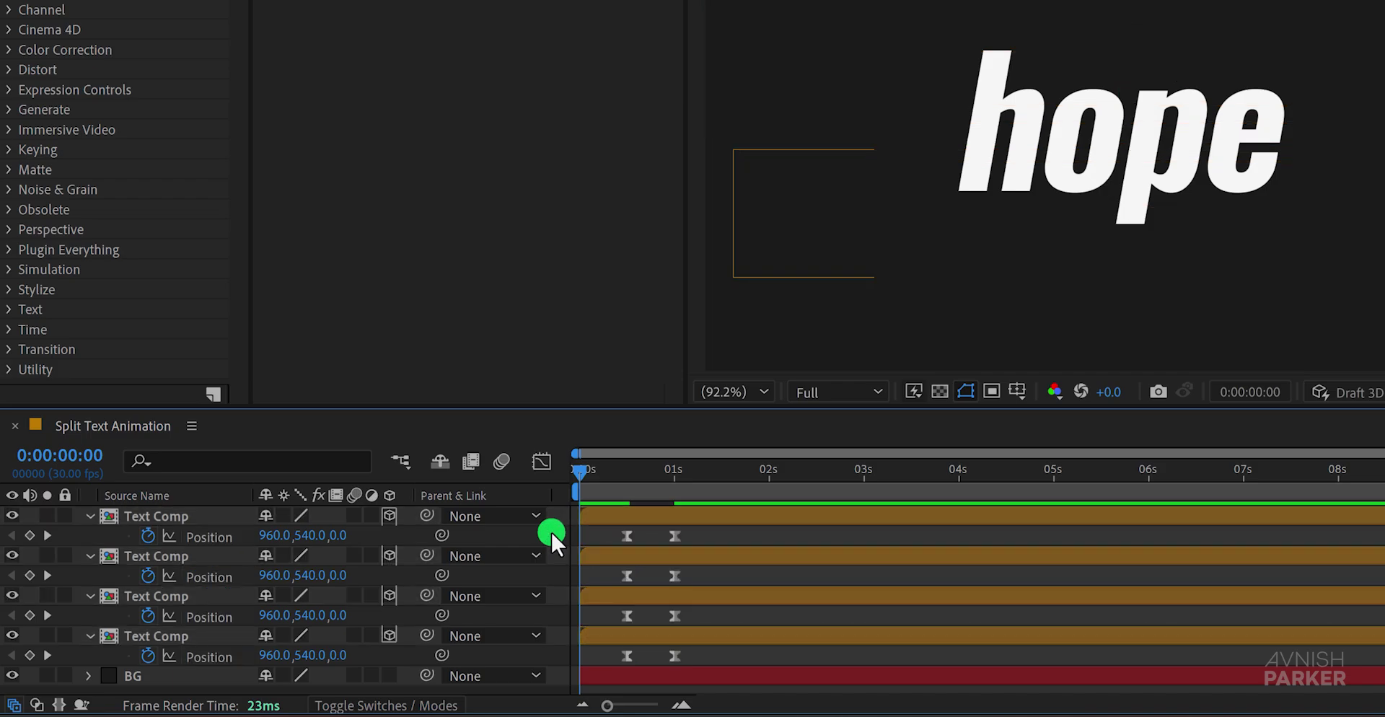
pyautogui.rightClick(551, 530)
# - Add a 35mm two-node Camera 1 and keyframe its Point of Interest and Position
pyautogui.moveTo(716, 250)
pyautogui.click(965, 366)
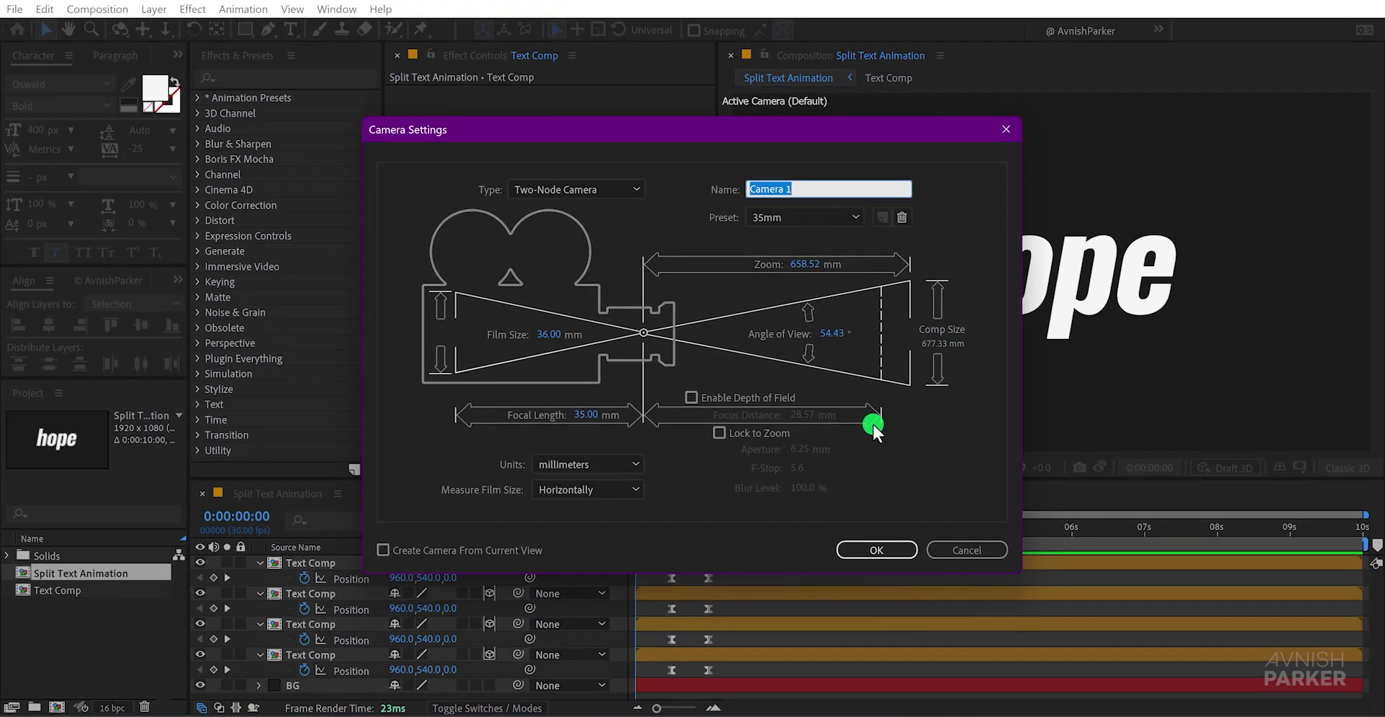
pyautogui.click(867, 551)
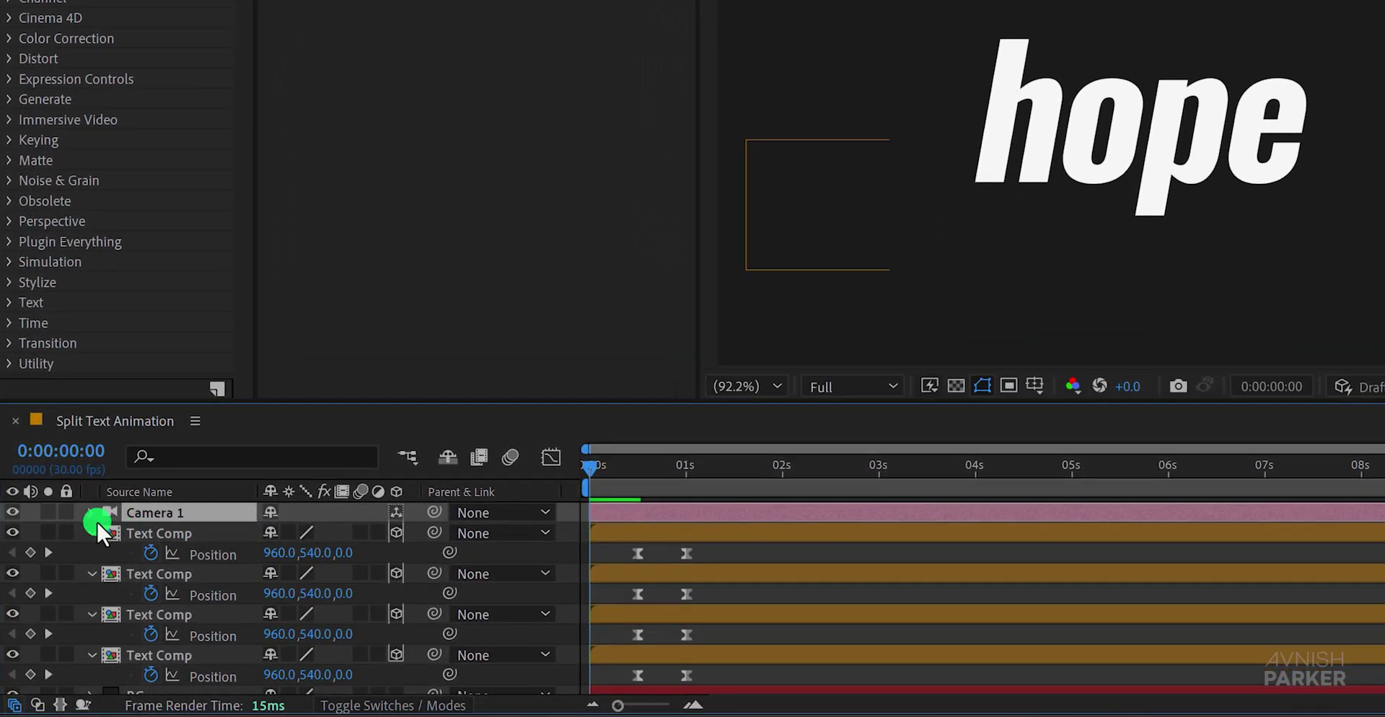
pyautogui.click(88, 512)
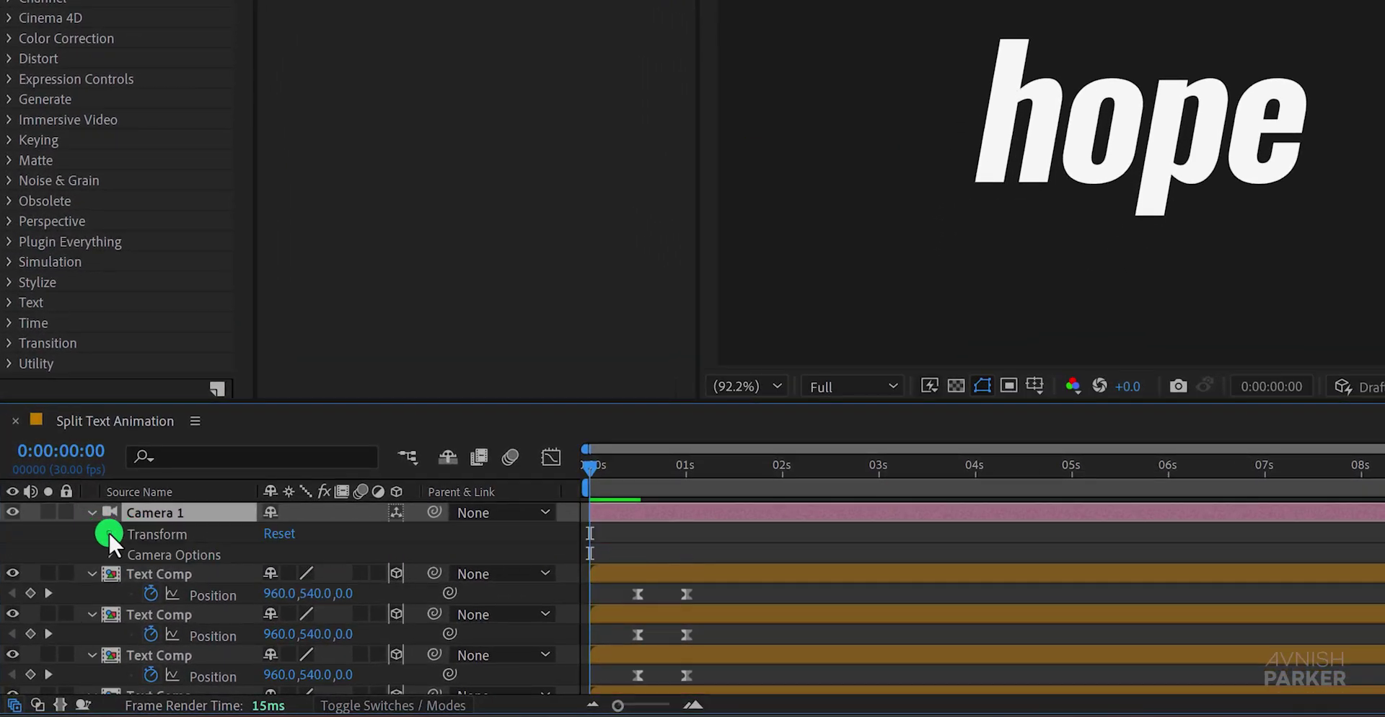
pyautogui.click(110, 534)
pyautogui.click(203, 553)
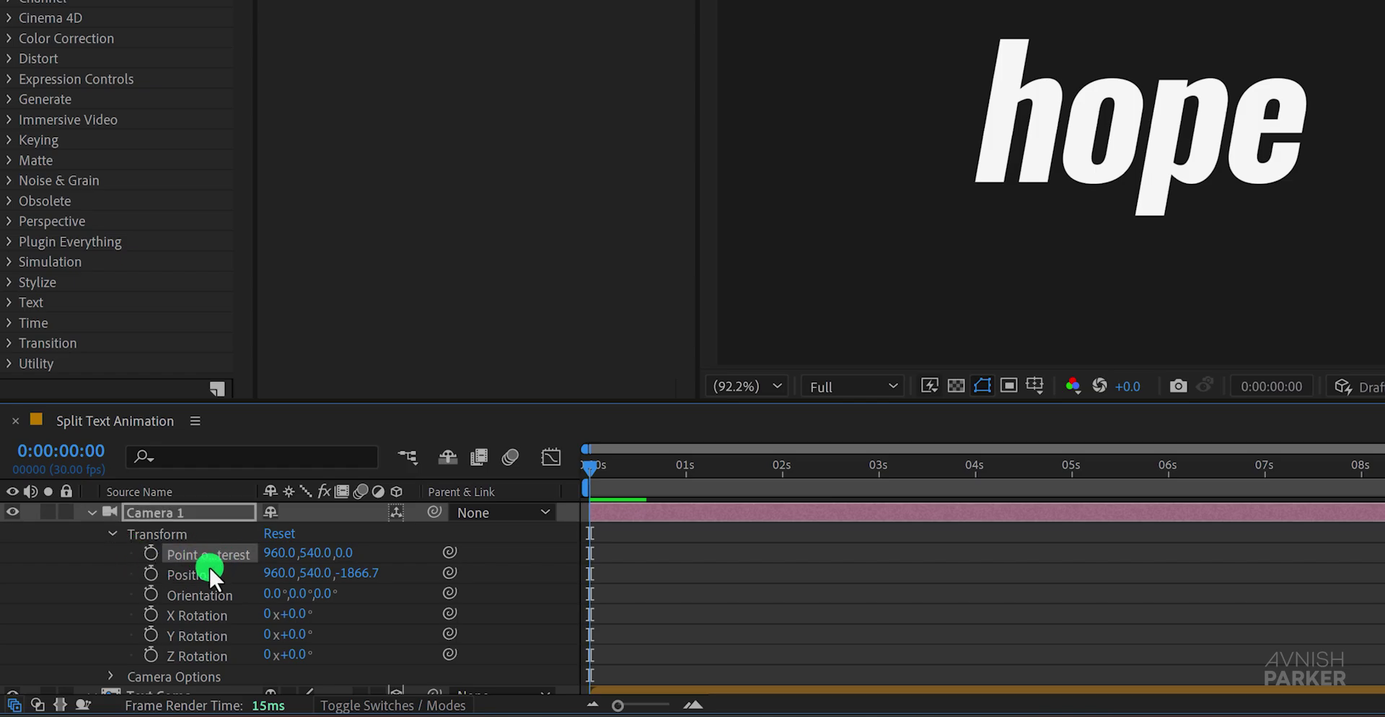
pyautogui.click(209, 572)
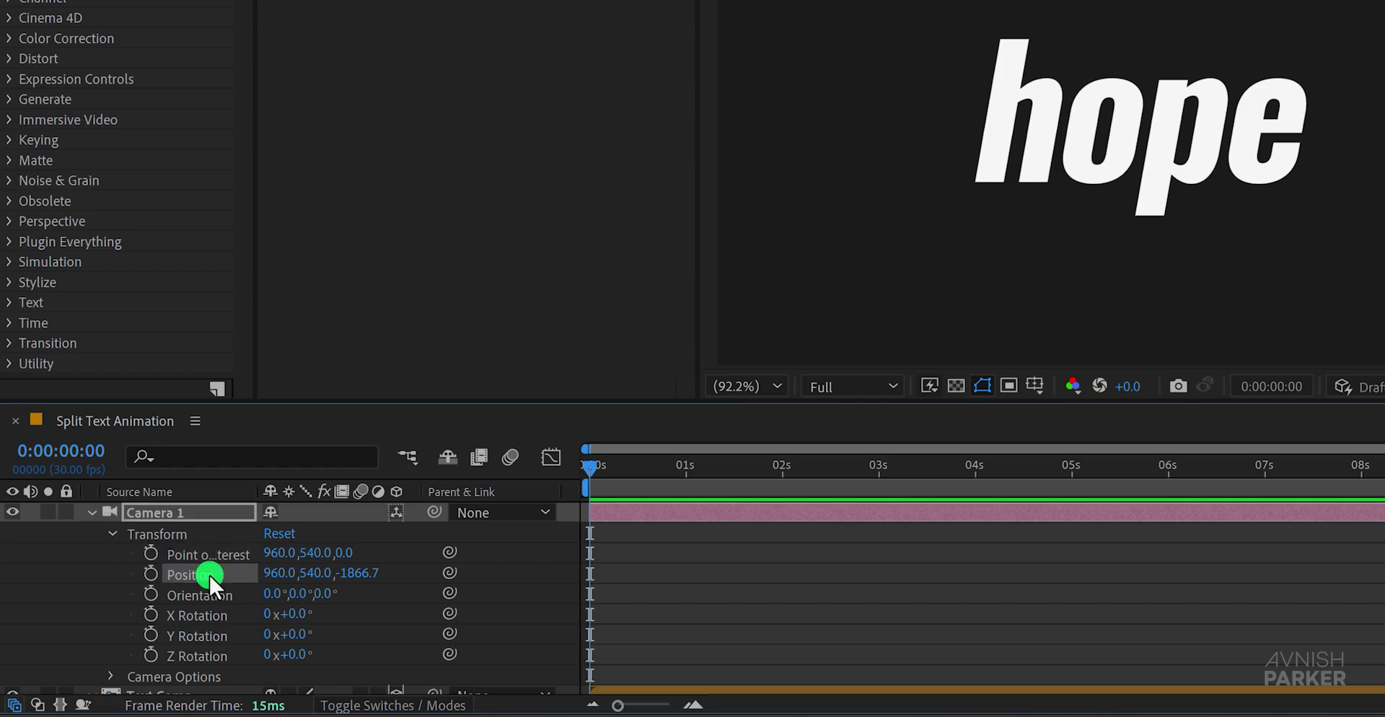
pyautogui.click(150, 553)
pyautogui.click(150, 573)
pyautogui.moveTo(606, 473); pyautogui.dragTo(781, 470)
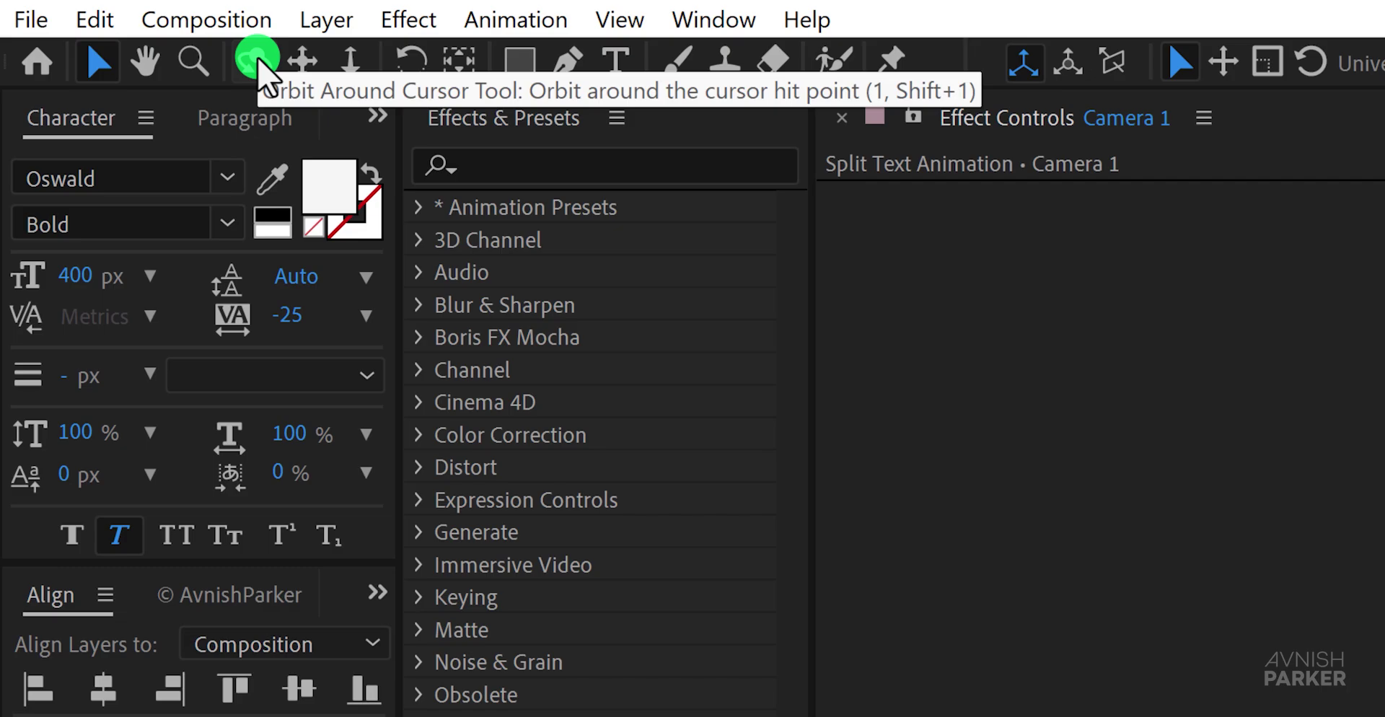
# - Shift the camera keyframes to two seconds and orbit Camera 1 to an angled starting view
pyautogui.click(257, 57)
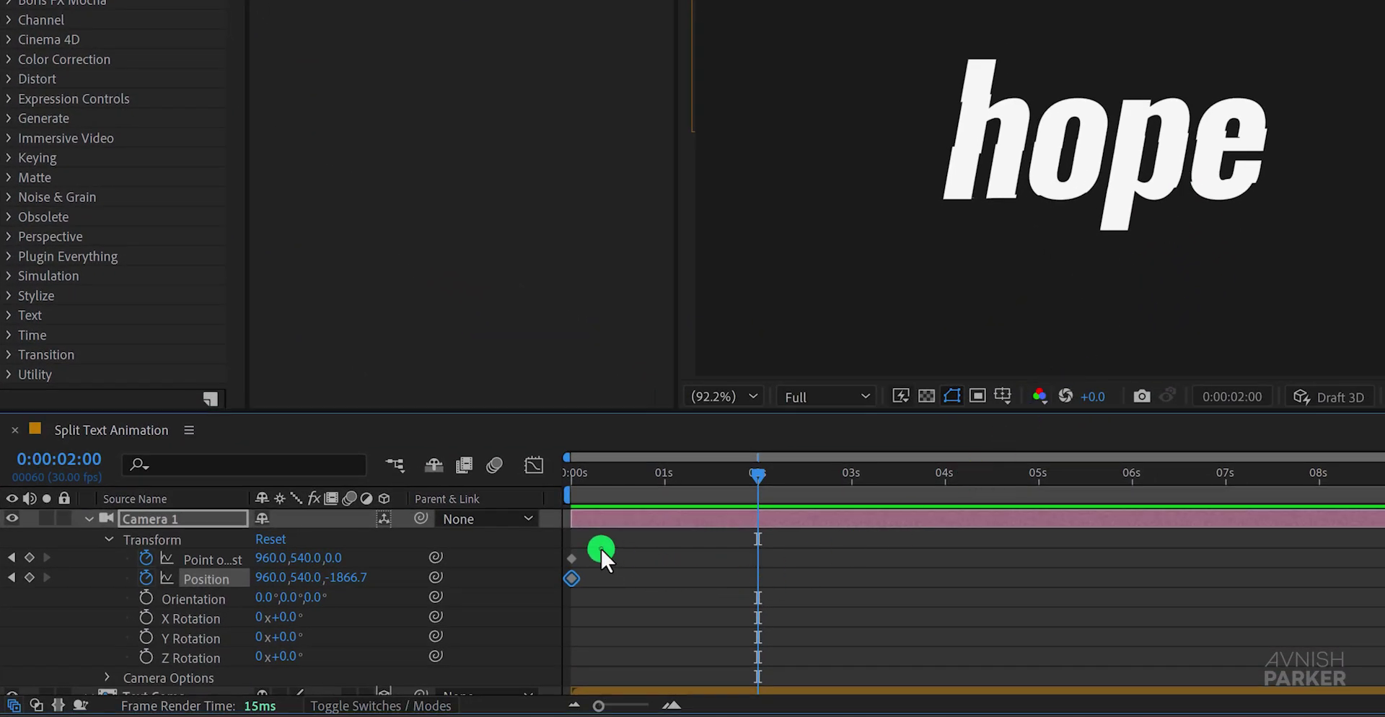
pyautogui.moveTo(600, 547); pyautogui.dragTo(755, 573)
pyautogui.moveTo(591, 493); pyautogui.dragTo(547, 483)
pyautogui.moveTo(1150, 162); pyautogui.dragTo(1137, 140)
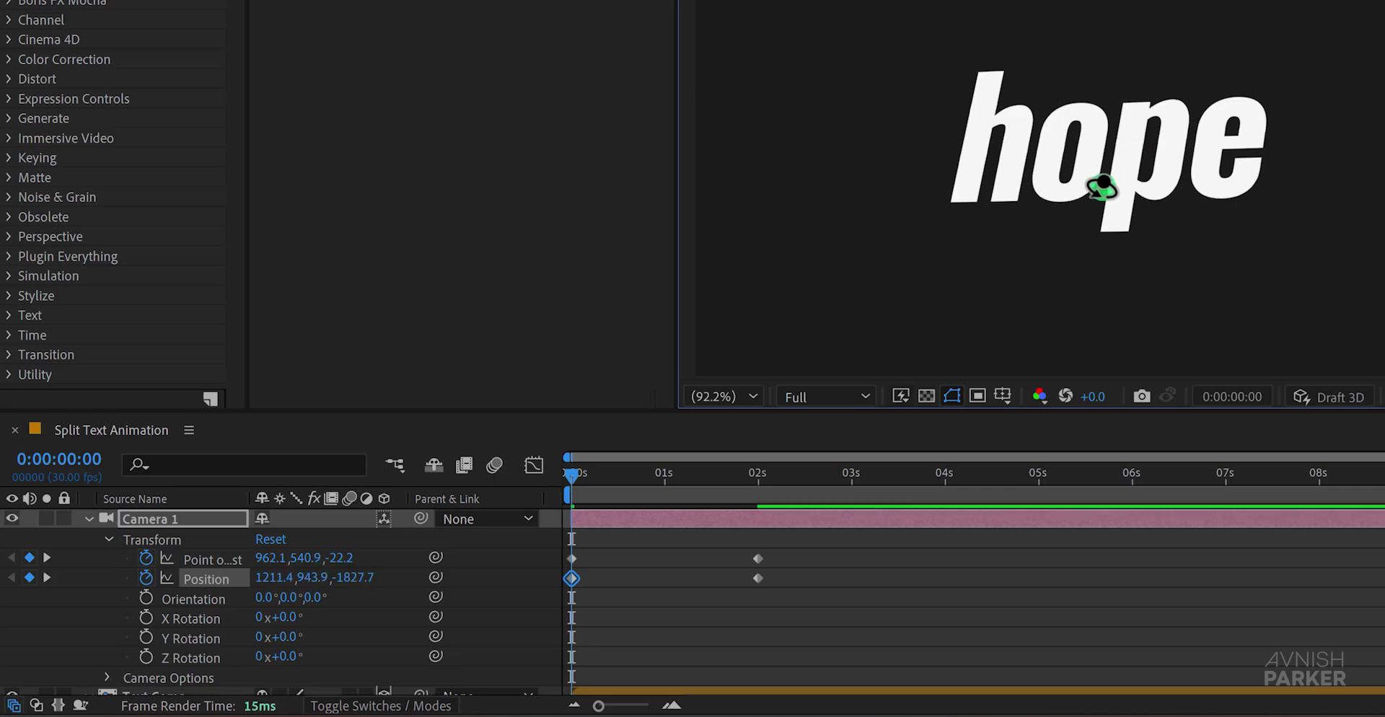
pyautogui.moveTo(573, 476); pyautogui.dragTo(751, 525)
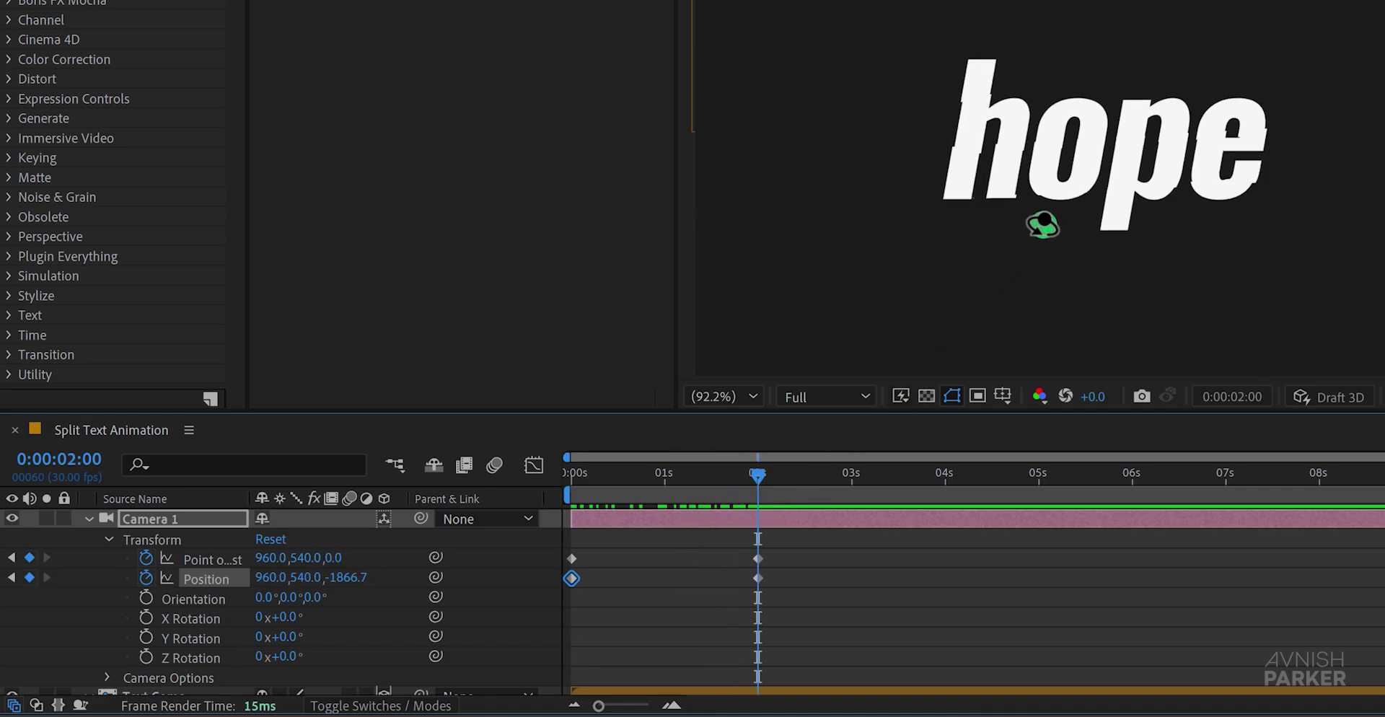
# - Dolly the camera back slightly and ease all four camera keyframes with F9
pyautogui.press('c')
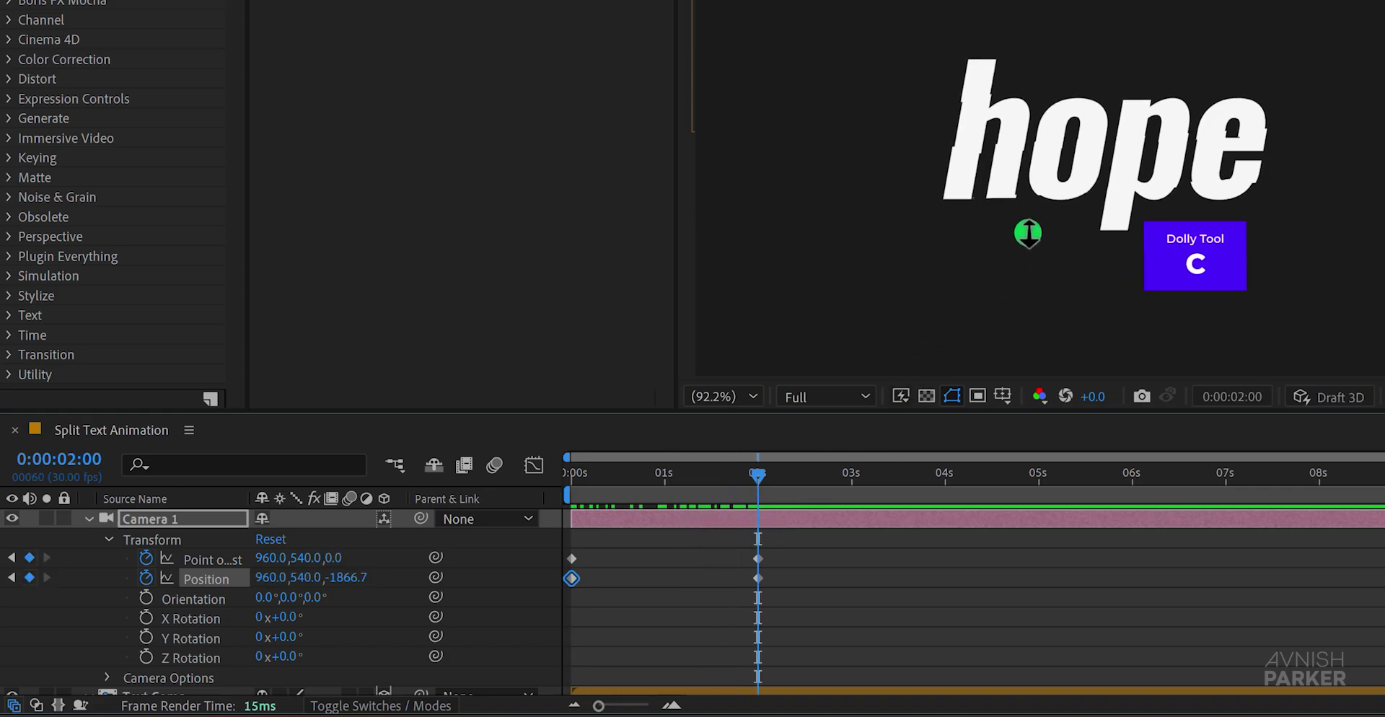
pyautogui.moveTo(1075, 137); pyautogui.dragTo(1108, 164)
pyautogui.moveTo(613, 477); pyautogui.dragTo(517, 559)
pyautogui.moveTo(817, 538); pyautogui.dragTo(550, 594)
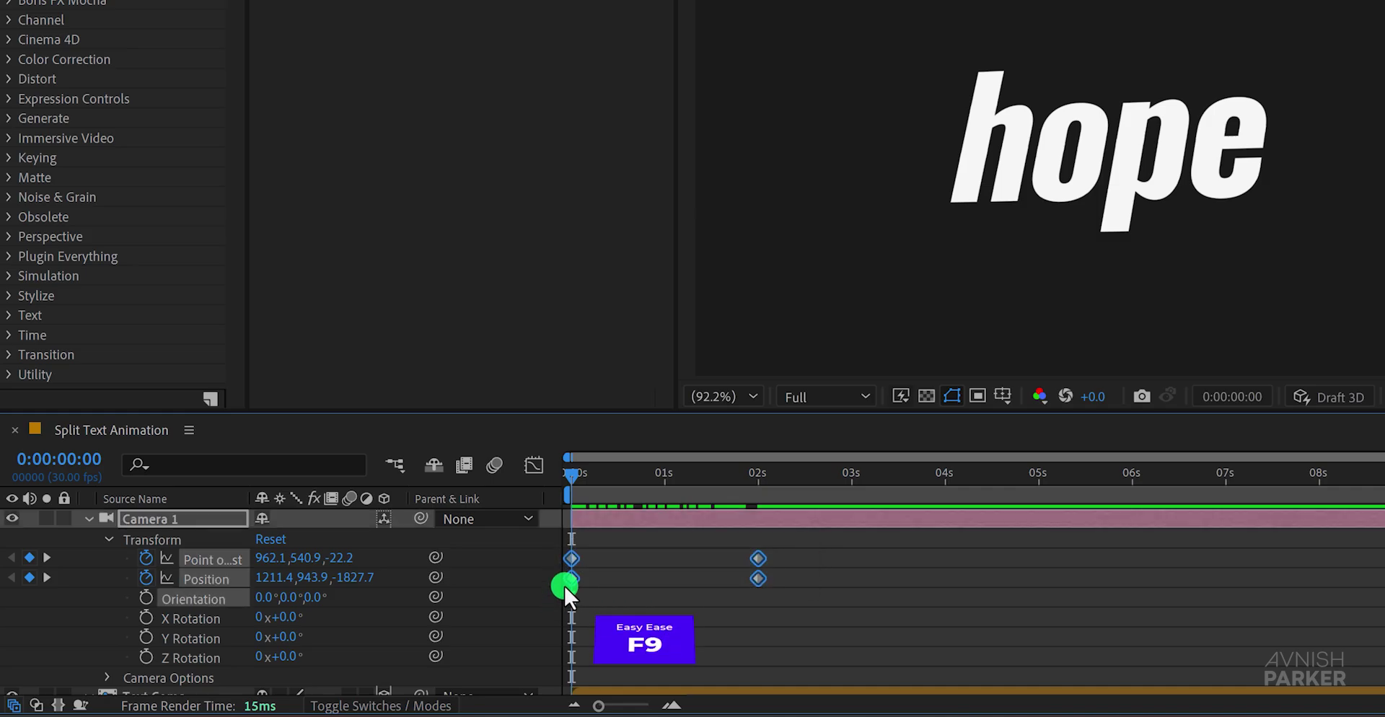
pyautogui.press('F9')
pyautogui.click(525, 591)
# - Apply Drop Shadow to the top Text Comp strip and make it much softer
pyautogui.click(89, 518)
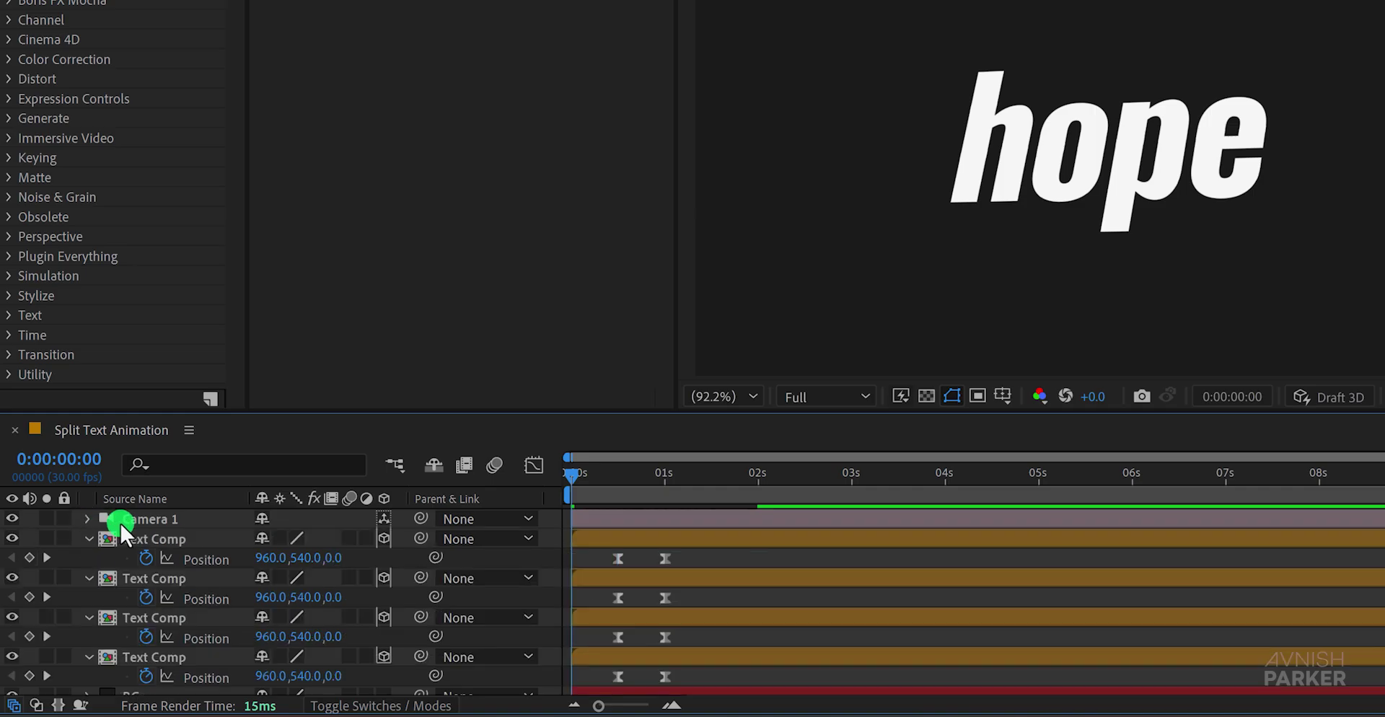
pyautogui.click(170, 538)
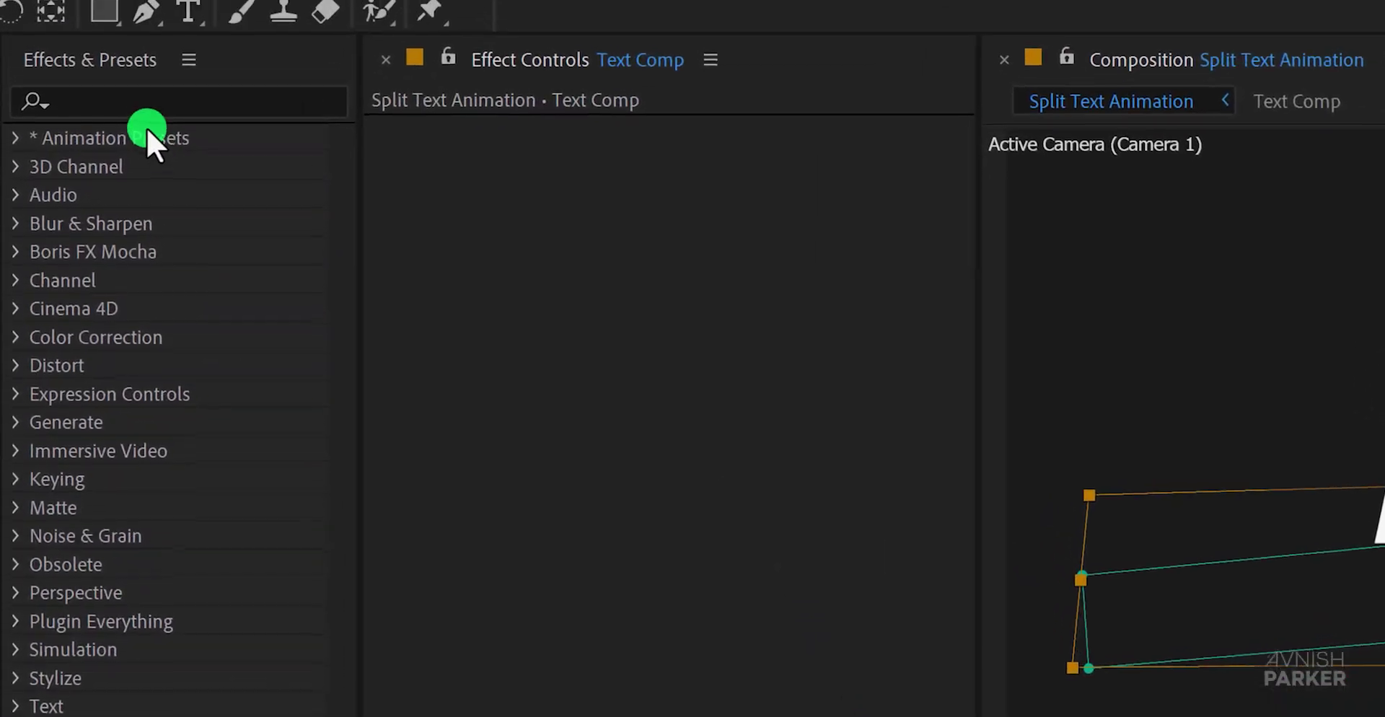
pyautogui.click(145, 109)
pyautogui.write('drop')
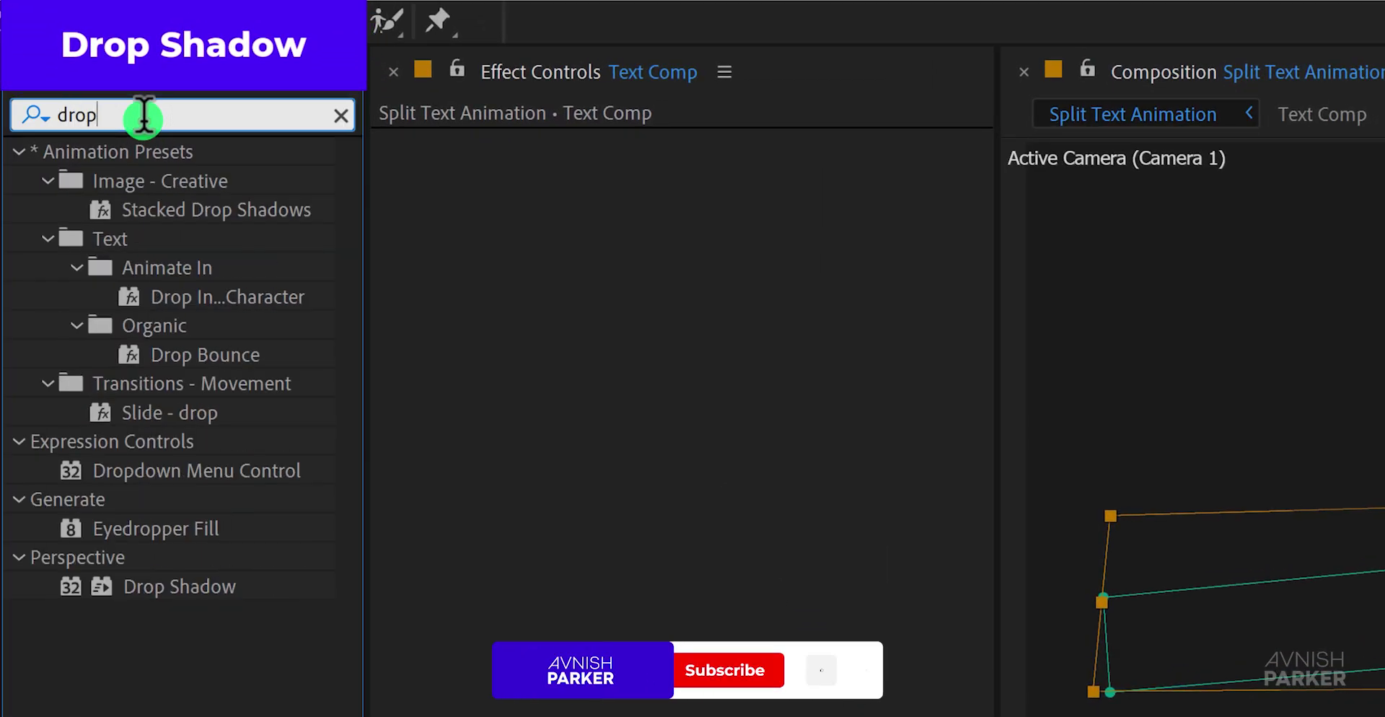
pyautogui.moveTo(166, 585); pyautogui.dragTo(581, 518)
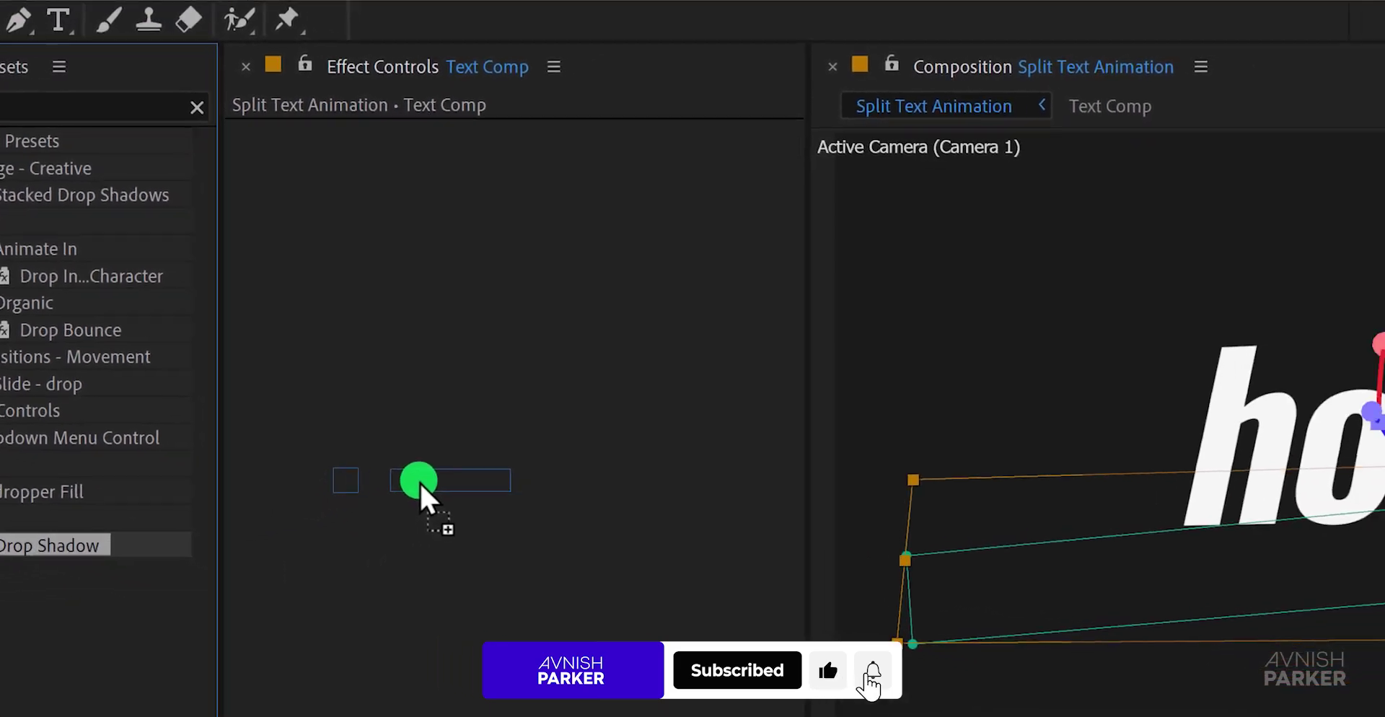
pyautogui.moveTo(420, 482); pyautogui.dragTo(437, 498)
pyautogui.moveTo(548, 334); pyautogui.dragTo(622, 335)
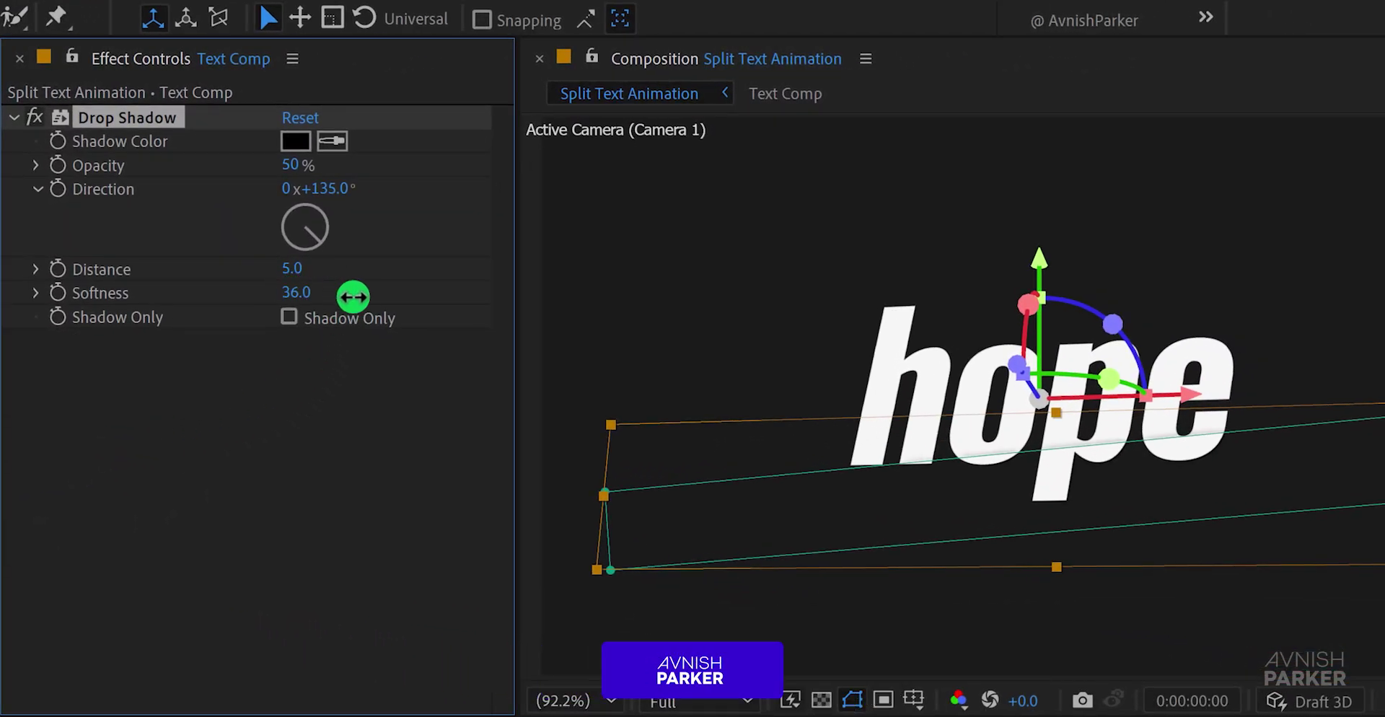
pyautogui.moveTo(353, 296); pyautogui.dragTo(477, 336)
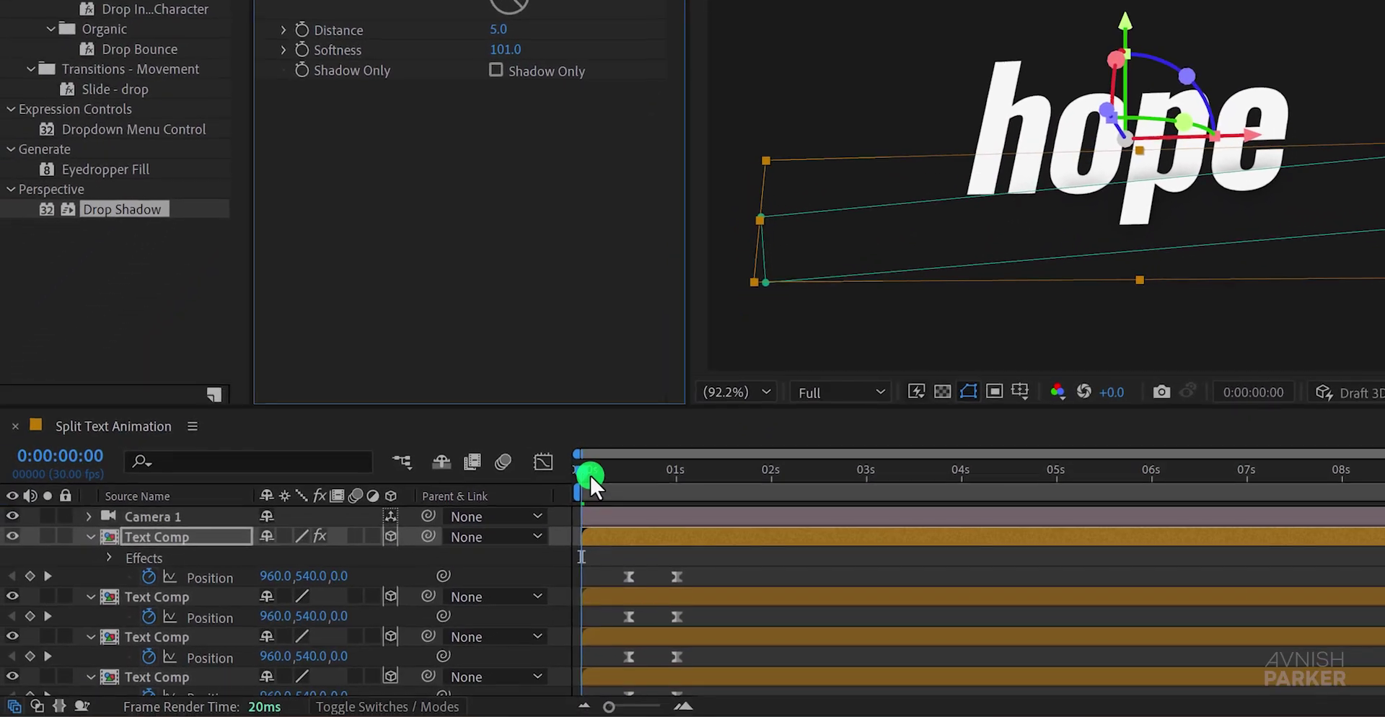
pyautogui.moveTo(590, 474); pyautogui.dragTo(709, 480)
# - Add Drop Shadow to the second and fourth strips, raising softness to about 102
pyautogui.click(157, 595)
pyautogui.moveTo(121, 213); pyautogui.dragTo(121, 227)
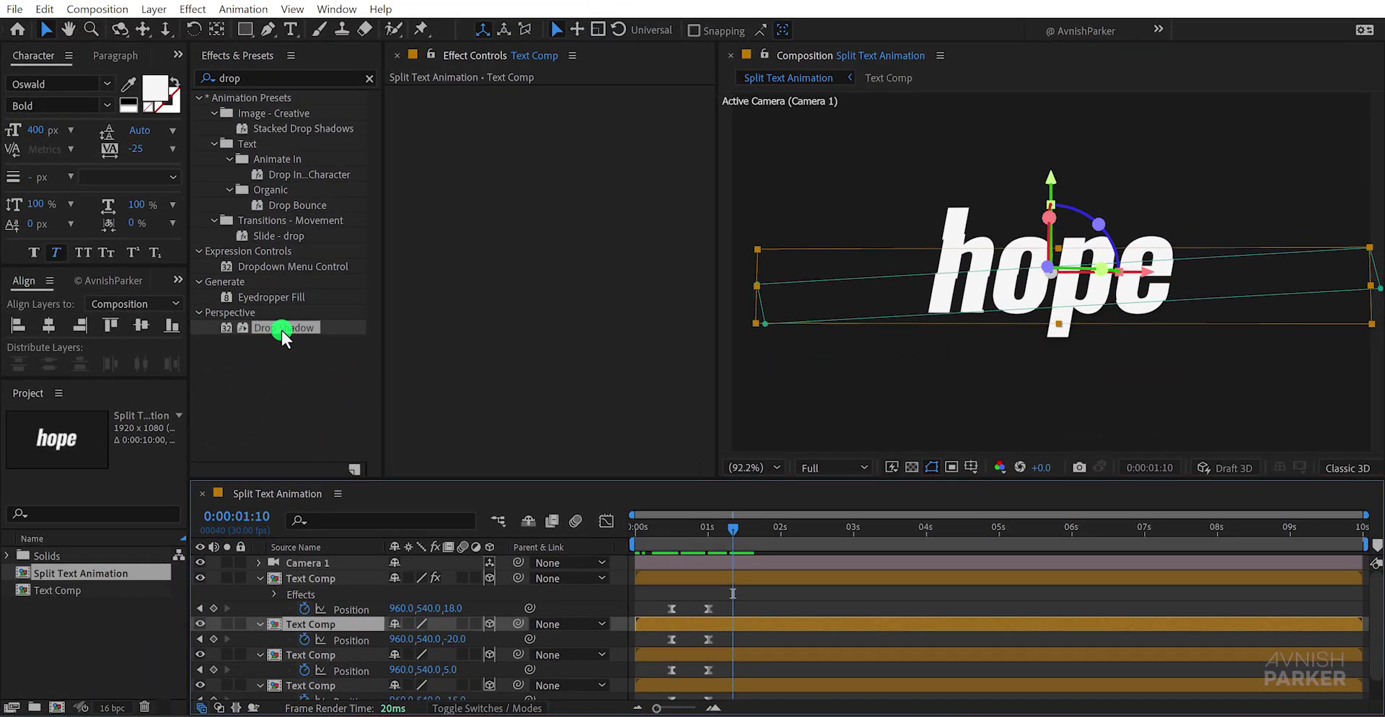
pyautogui.moveTo(282, 338); pyautogui.dragTo(526, 262)
pyautogui.moveTo(577, 206); pyautogui.dragTo(683, 204)
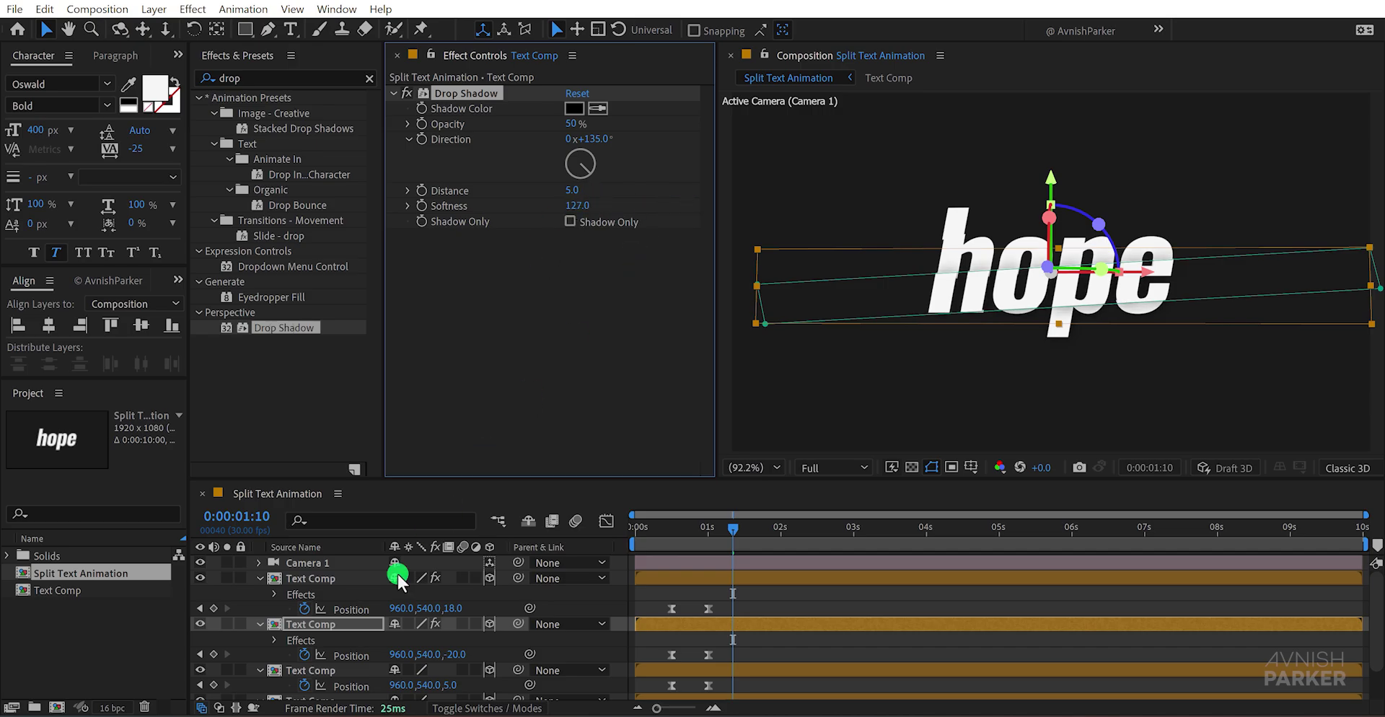
pyautogui.scroll(-2, 377, 603)
pyautogui.click(318, 661)
pyautogui.moveTo(292, 327); pyautogui.dragTo(654, 207)
pyautogui.moveTo(705, 530); pyautogui.dragTo(692, 600)
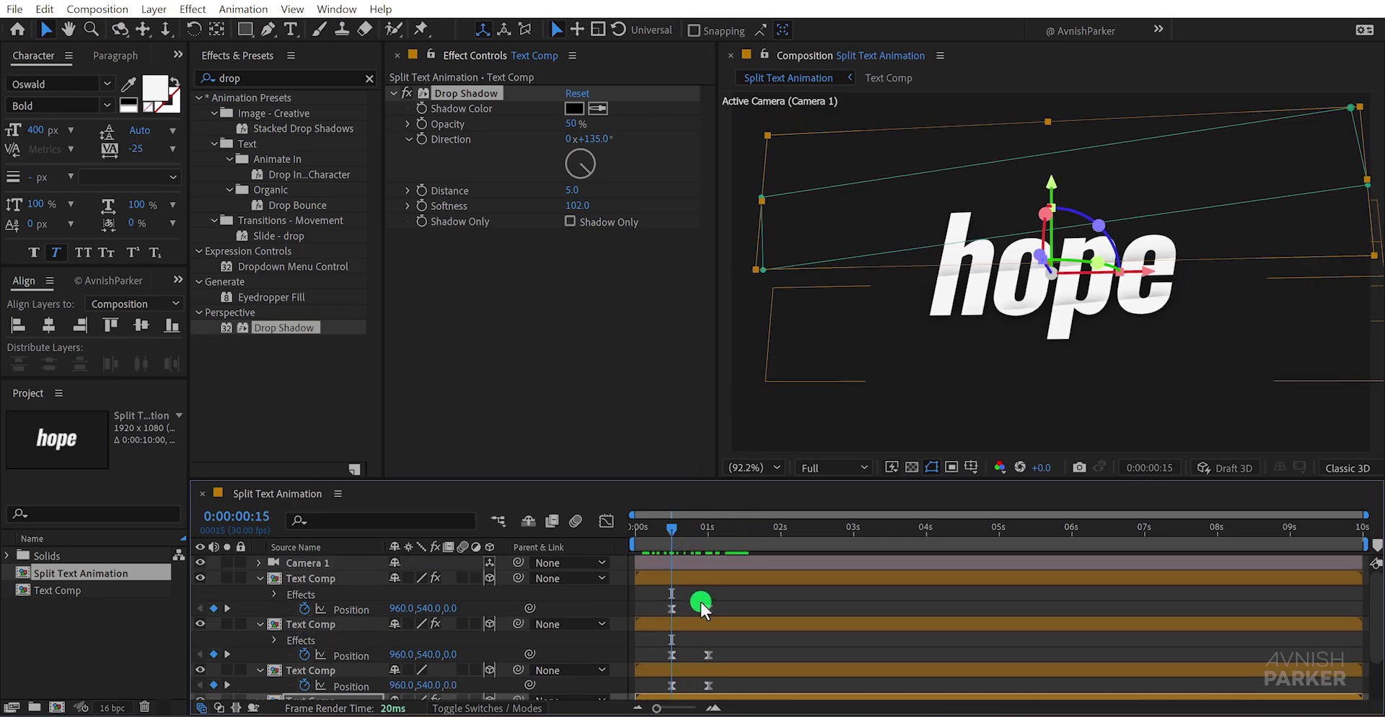
# - Select all four Text Comp layers and filter their properties for 'opac'
pyautogui.press('m')
pyautogui.click(742, 598)
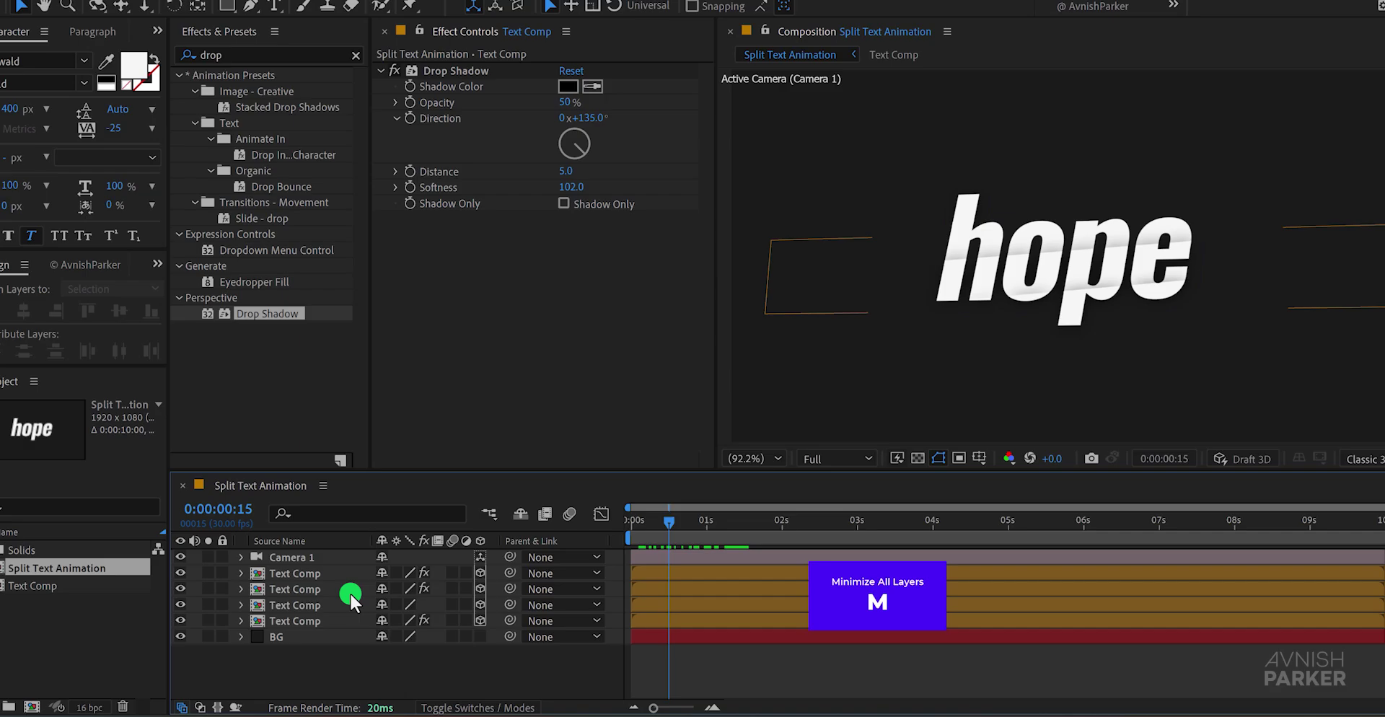
pyautogui.click(303, 572)
pyautogui.keyDown('shift'); pyautogui.click(314, 621); pyautogui.keyUp('shift')
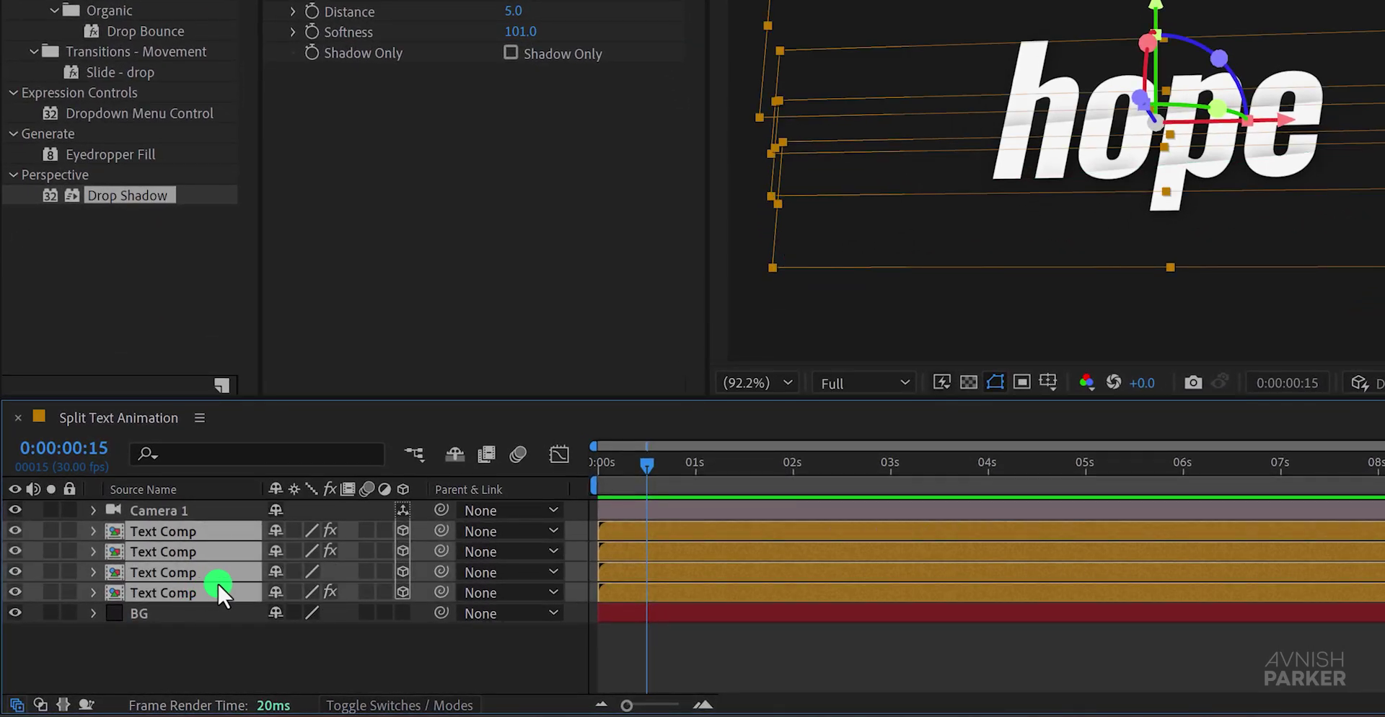
pyautogui.click(238, 454)
pyautogui.write('opacity')
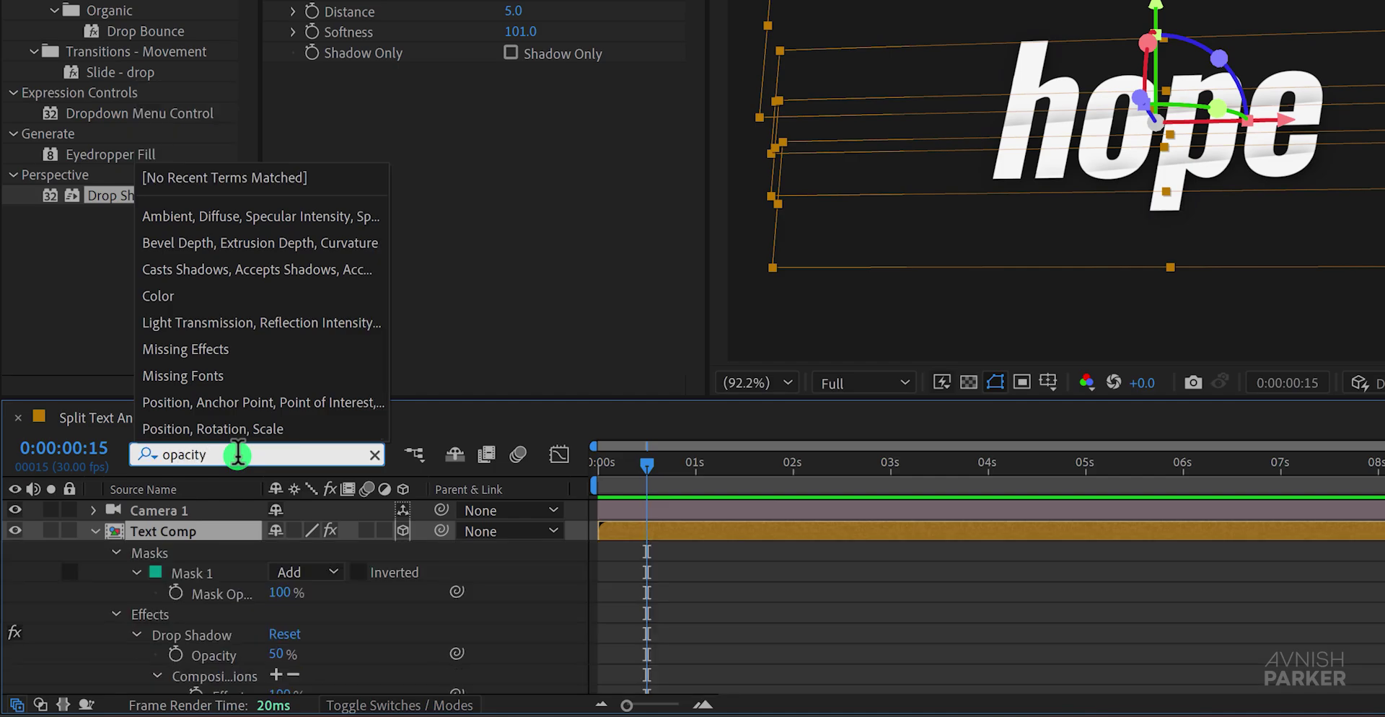
pyautogui.click(367, 643)
pyautogui.scroll(1, 367, 643)
pyautogui.scroll(-2, 366, 644)
pyautogui.scroll(-1, 232, 600)
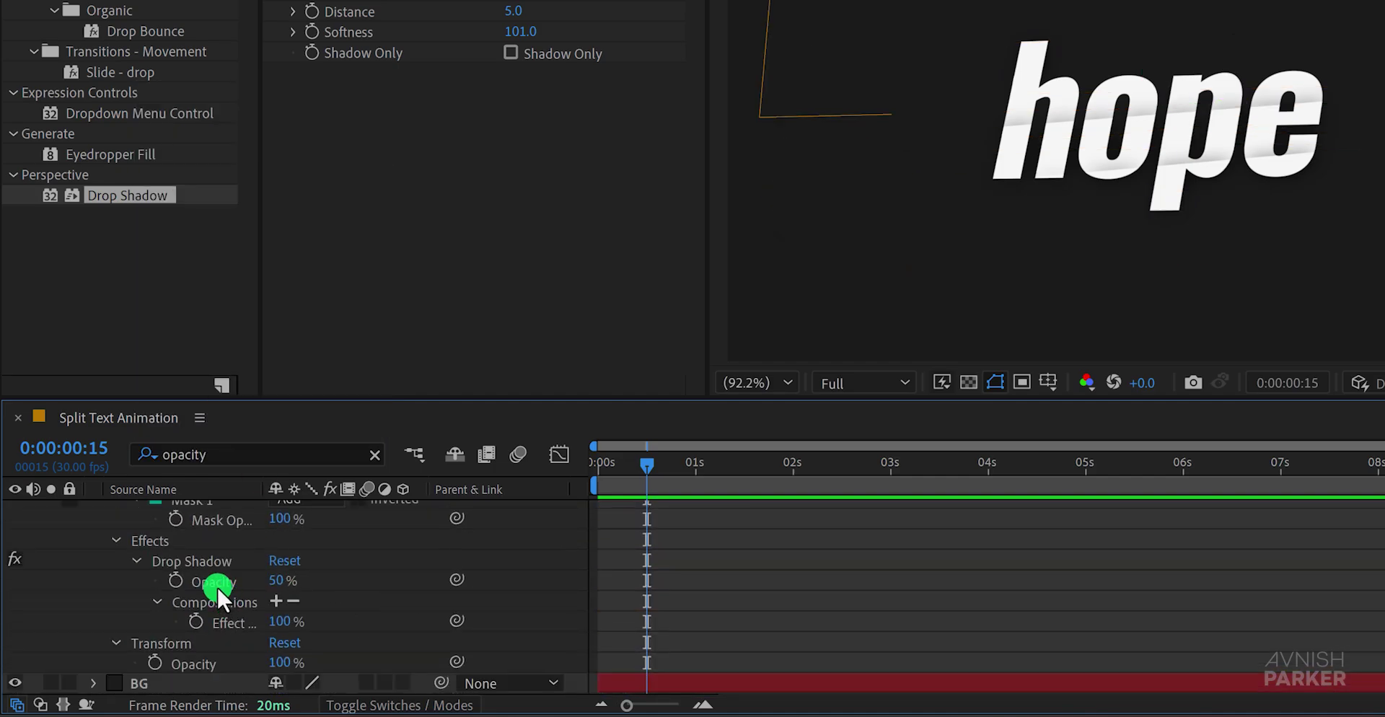
# - Keyframe the Drop Shadow Opacity on each slice and show only keyframed properties
pyautogui.click(177, 580)
pyautogui.scroll(5, 201, 591)
pyautogui.scroll(-5, 202, 589)
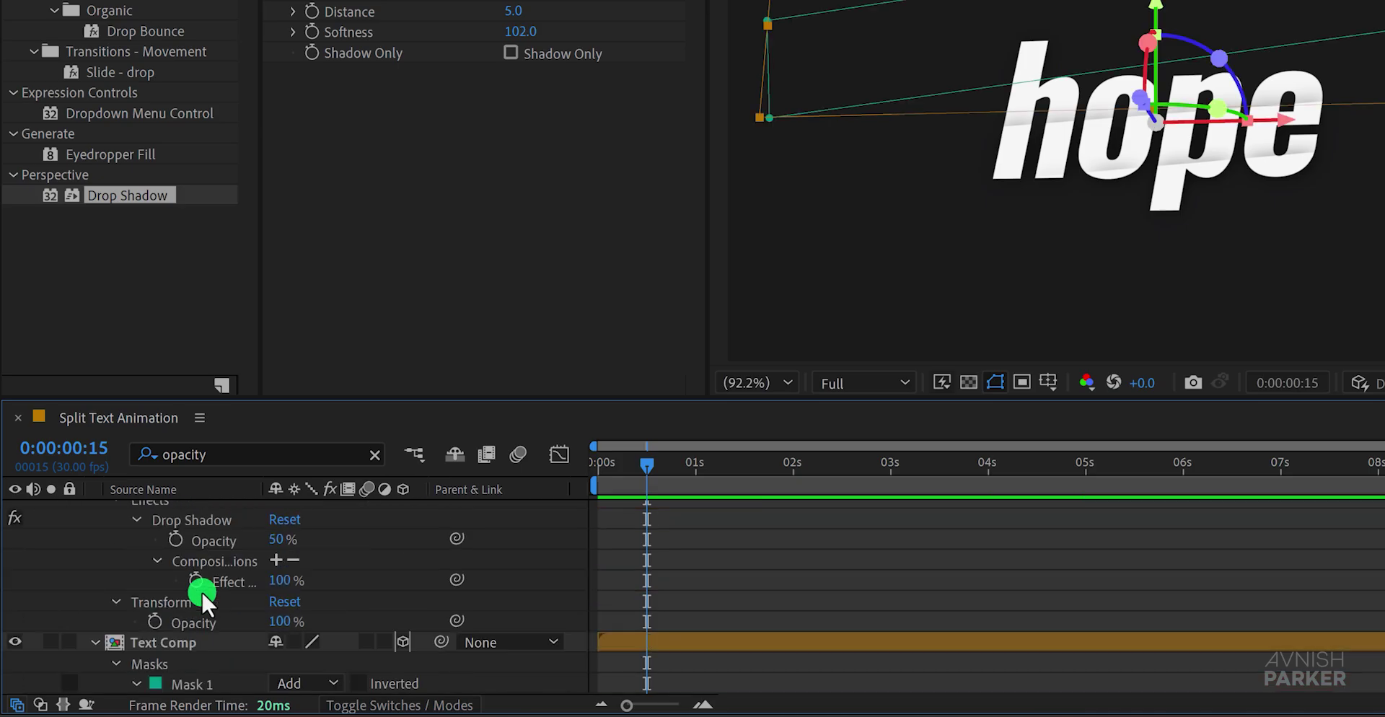
pyautogui.scroll(2, 202, 590)
pyautogui.click(179, 597)
pyautogui.scroll(2, 209, 606)
pyautogui.scroll(-4, 209, 606)
pyautogui.scroll(3, 209, 606)
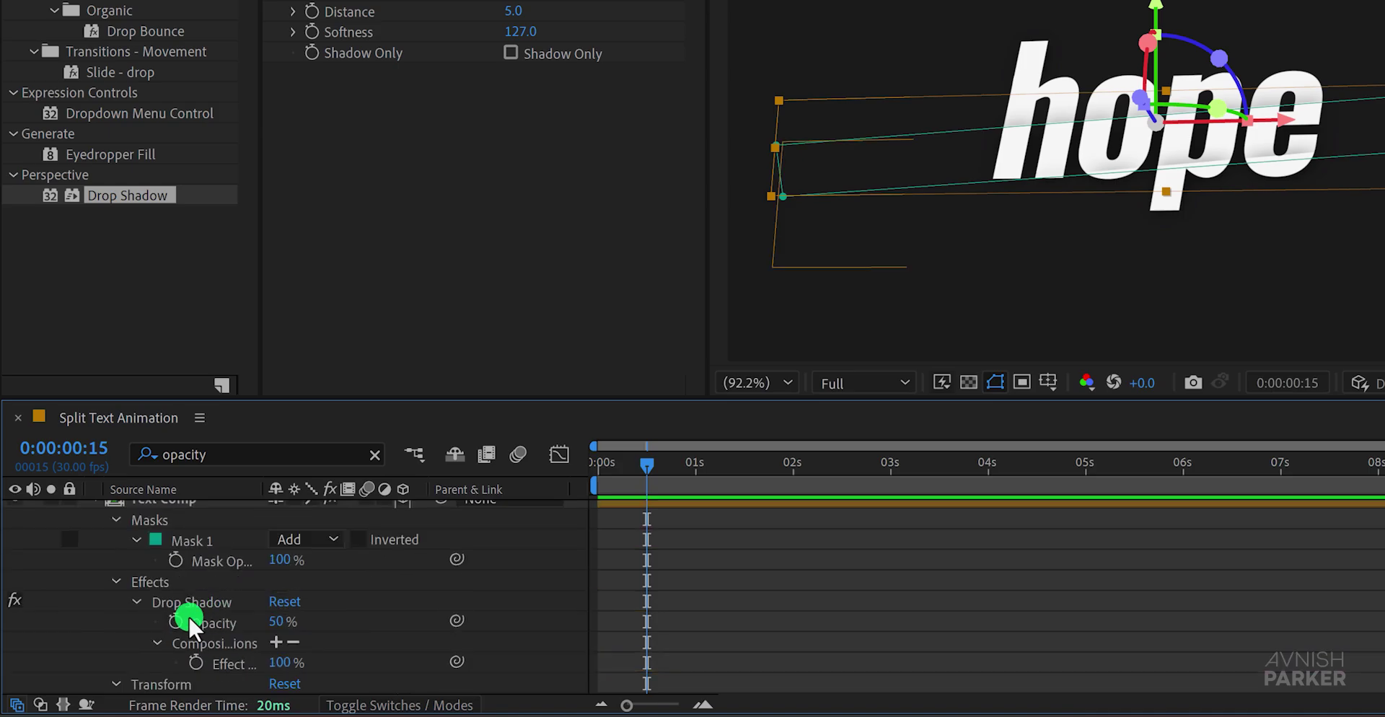
pyautogui.click(182, 618)
pyautogui.scroll(2, 194, 614)
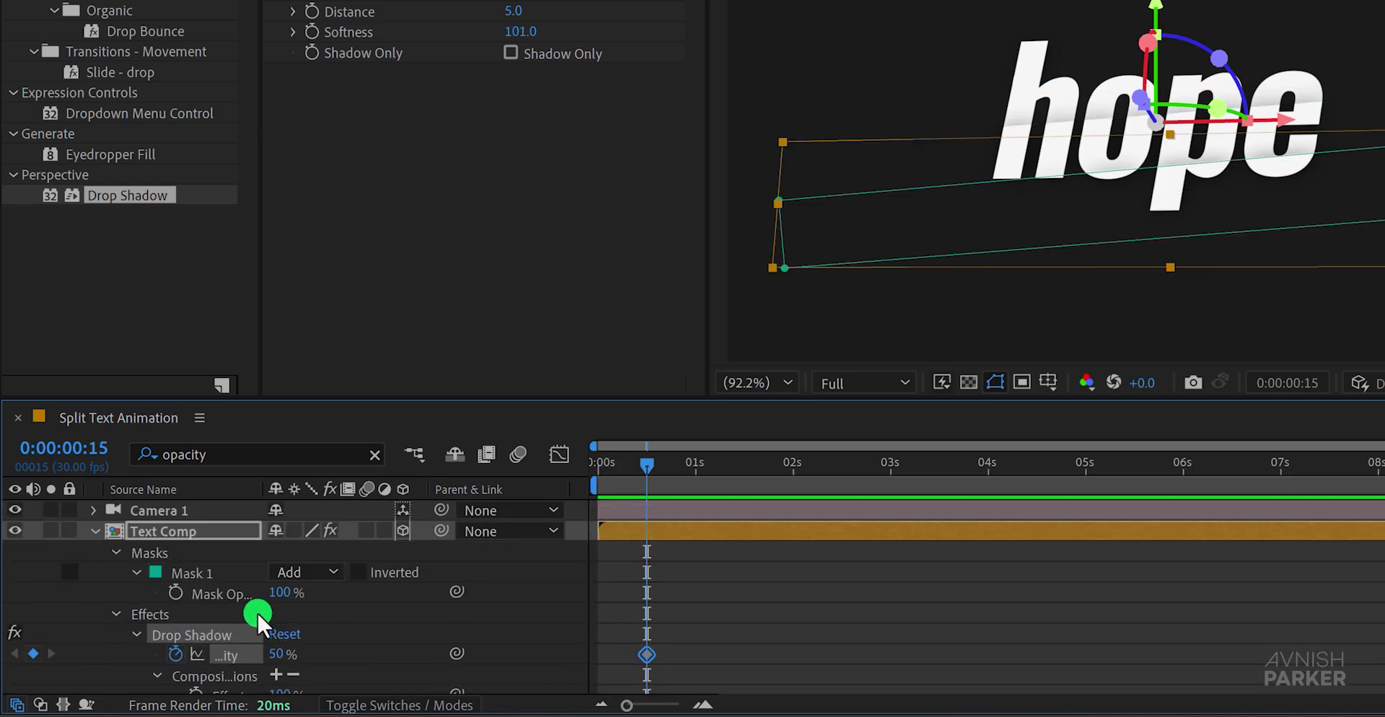
pyautogui.press('u')
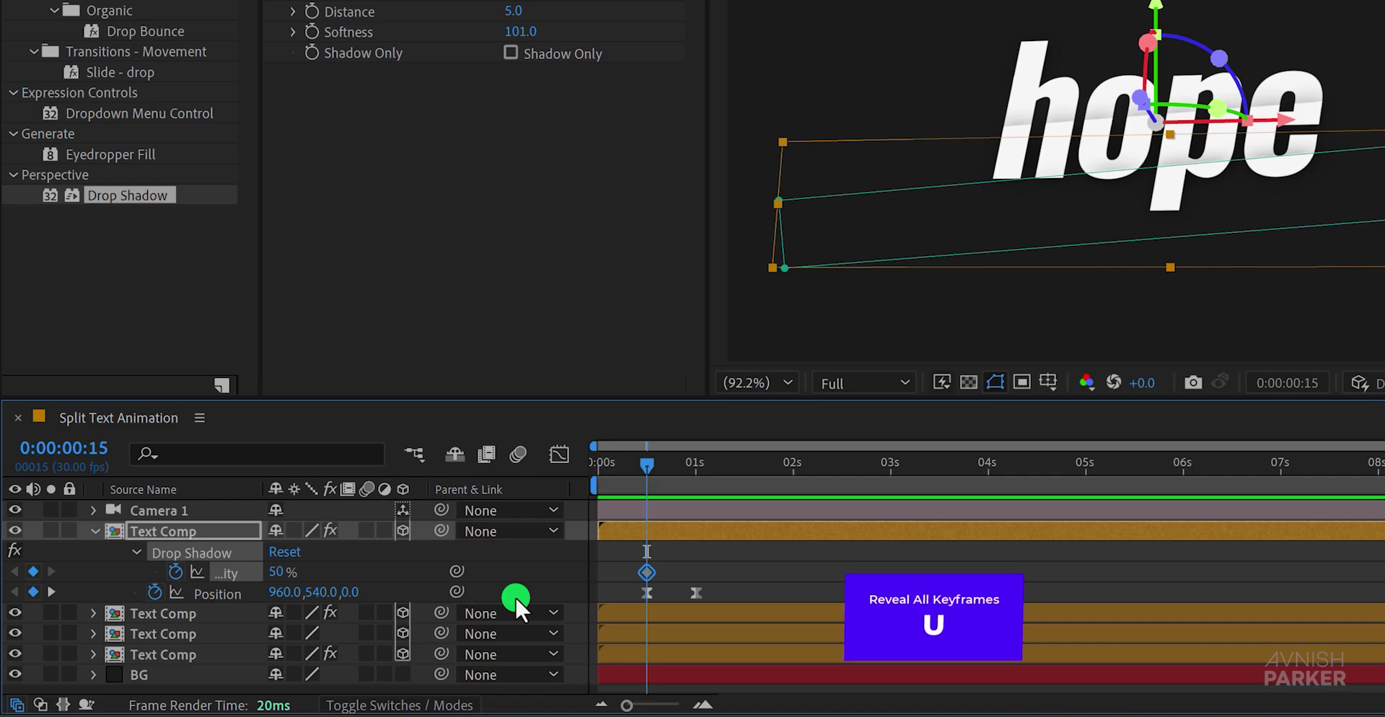
# - Move the drop shadow opacity keyframes to the one-second mark
pyautogui.click(545, 575)
pyautogui.press('u')
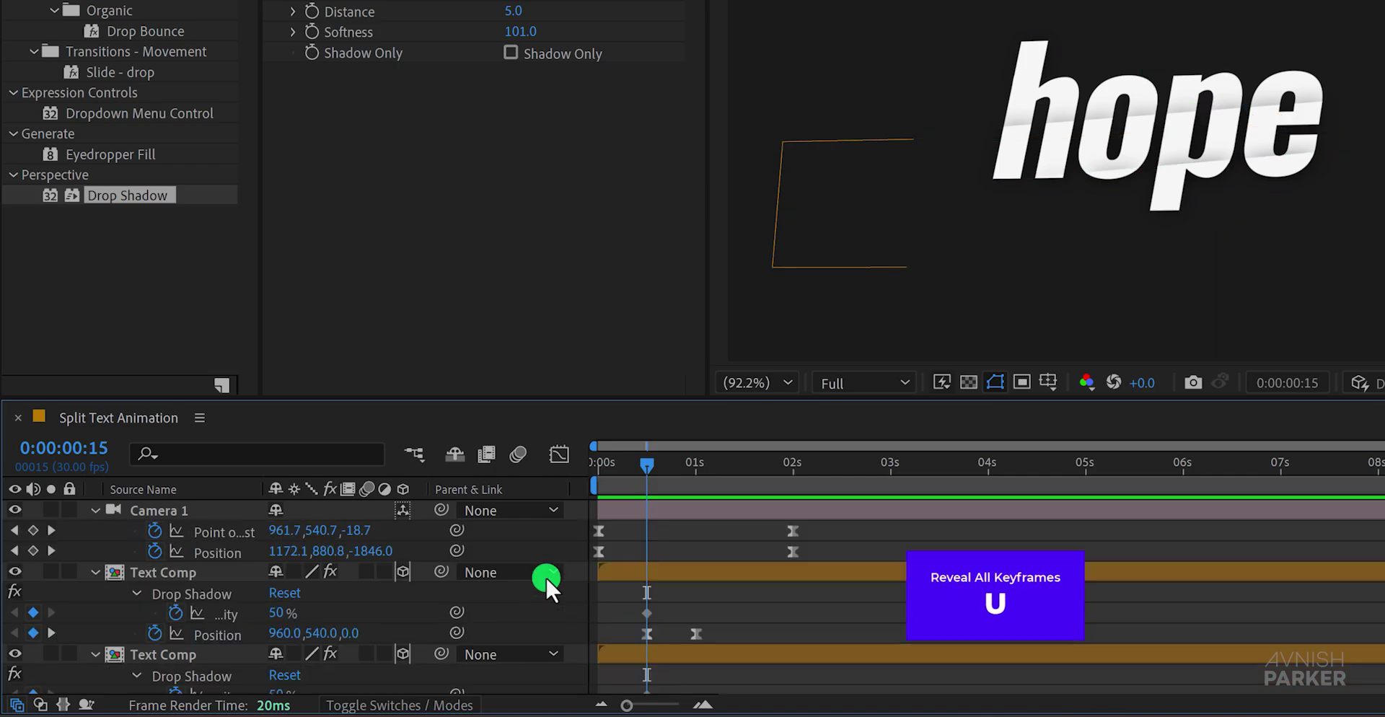
pyautogui.scroll(-3, 546, 575)
pyautogui.moveTo(671, 636); pyautogui.dragTo(627, 646)
pyautogui.press('shift')
pyautogui.scroll(3, 627, 646)
pyautogui.moveTo(657, 577)
pyautogui.mouseDown()
pyautogui.moveTo(630, 585)
pyautogui.moveTo(664, 552)
pyautogui.moveTo(638, 563)
pyautogui.moveTo(691, 561)
pyautogui.mouseUp()
pyautogui.scroll(-3, 631, 586)
pyautogui.click(410, 561)
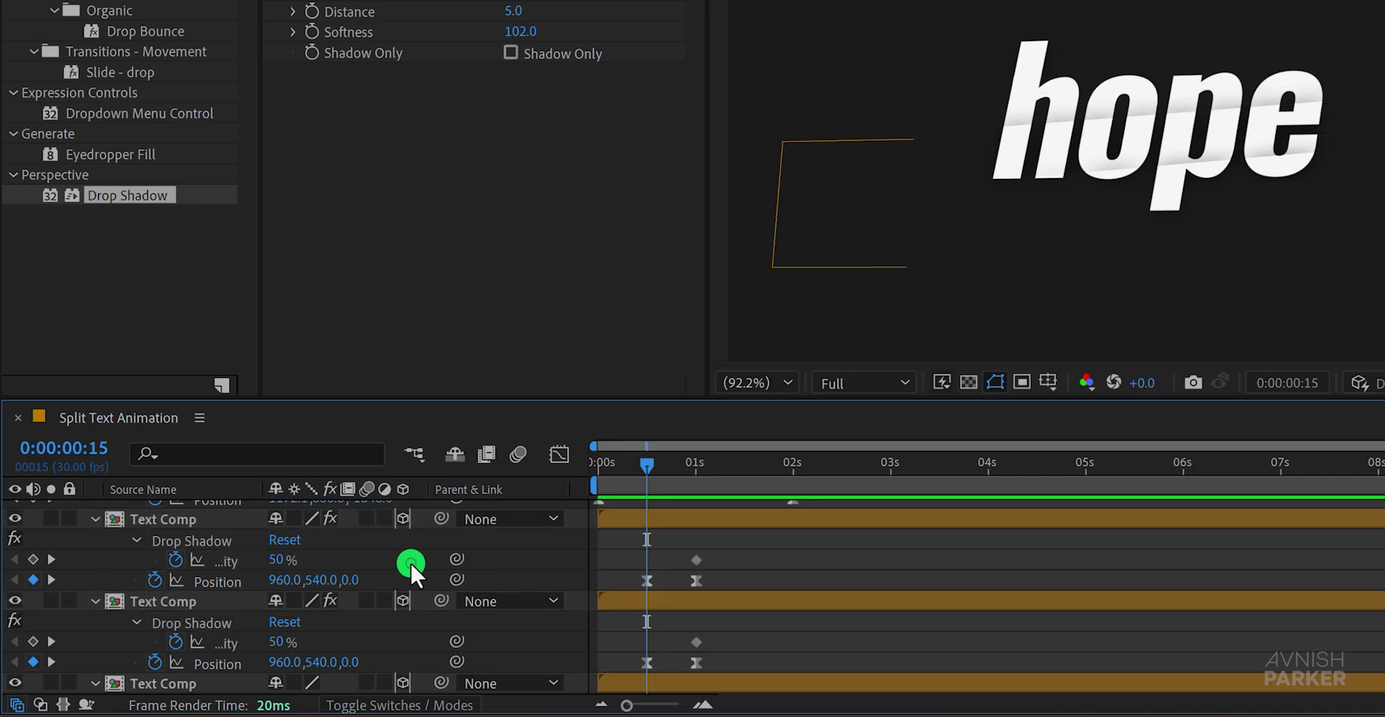
# - Set each slice's drop shadow opacity to 0% at 0:00:00:15
pyautogui.click(280, 560)
pyautogui.write('0')
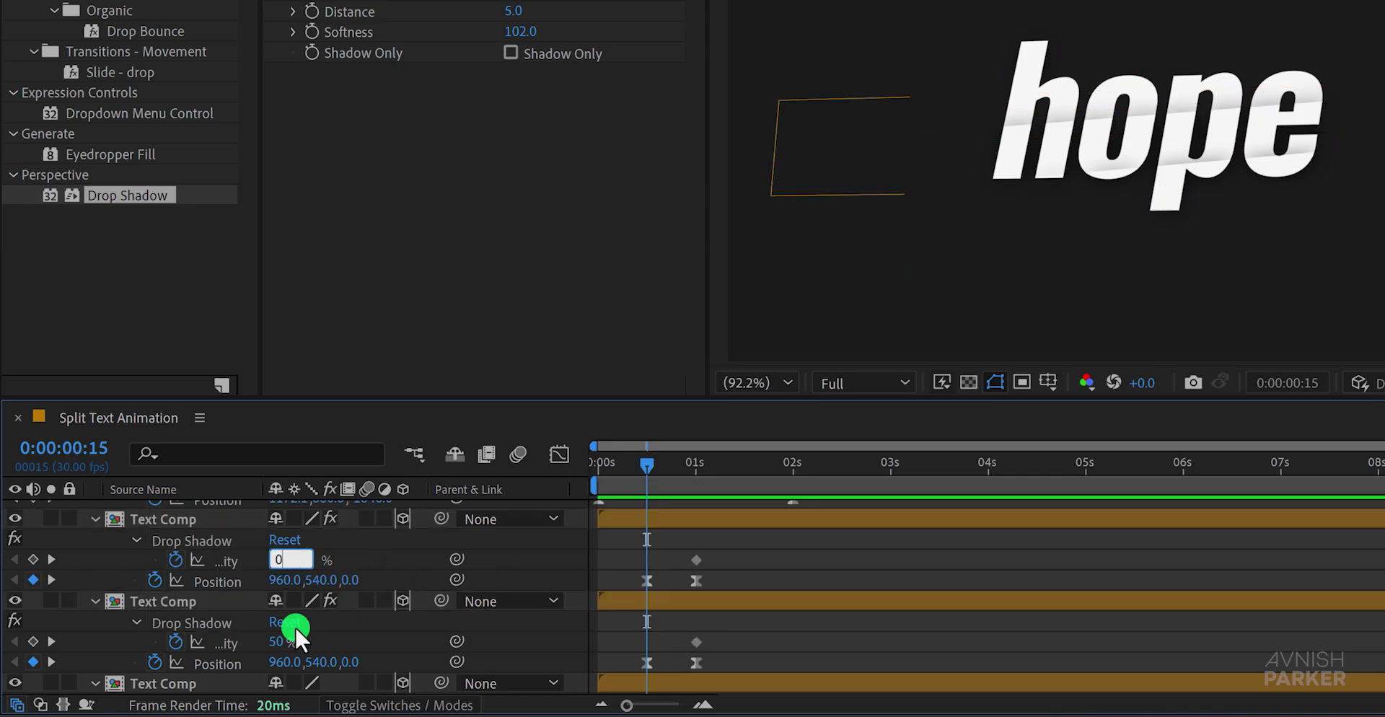
pyautogui.click(285, 640)
pyautogui.write('0')
pyautogui.scroll(-3, 352, 626)
pyautogui.click(285, 641)
pyautogui.write('0')
pyautogui.press('Return')
# - Easy-ease the lower slices' shadow opacity keyframes with F9
pyautogui.moveTo(647, 466); pyautogui.dragTo(714, 476)
pyautogui.moveTo(719, 632); pyautogui.dragTo(625, 639)
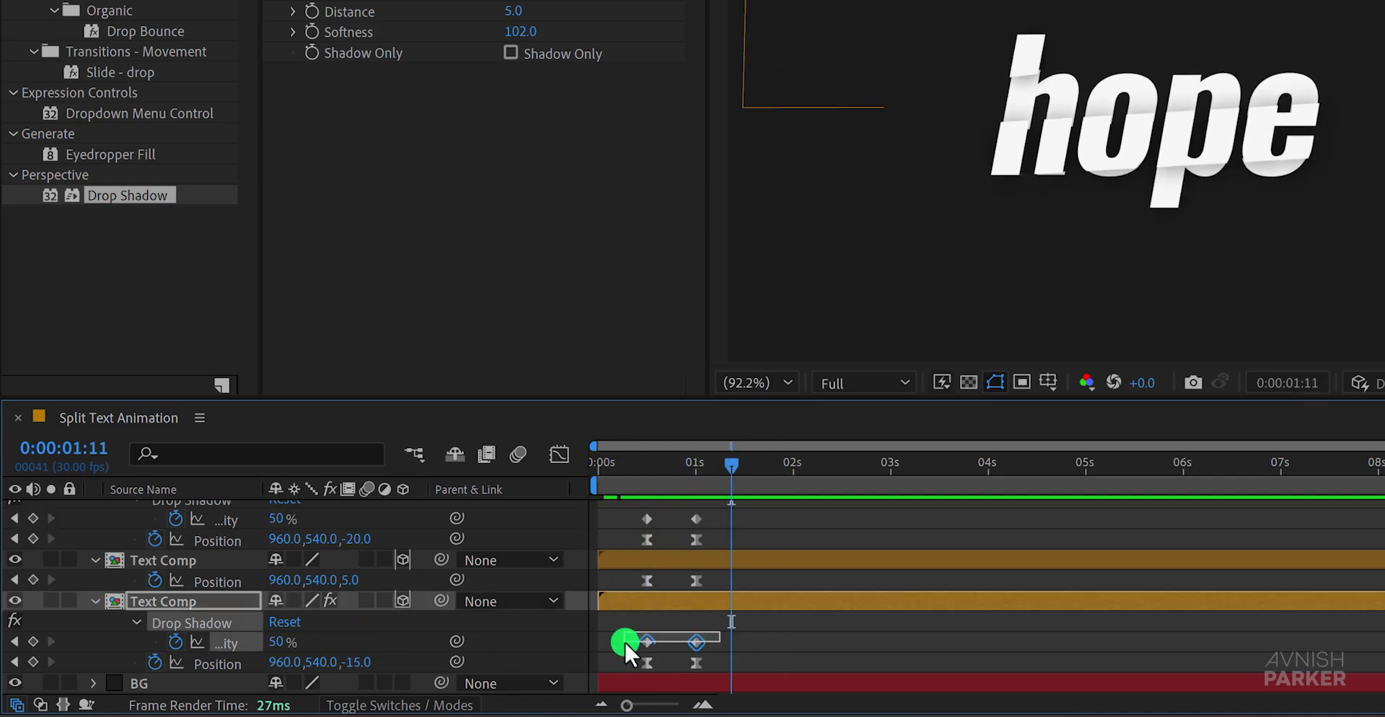
pyautogui.moveTo(624, 639); pyautogui.dragTo(625, 639)
pyautogui.press('F9')
# - Easy-ease the upper slices' shadow opacity keyframes with F9
pyautogui.moveTo(716, 522); pyautogui.dragTo(628, 531)
pyautogui.press('F9')
pyautogui.scroll(3, 631, 551)
pyautogui.click(708, 588)
pyautogui.moveTo(714, 543); pyautogui.dragTo(634, 556)
pyautogui.press('F9')
pyautogui.scroll(2, 647, 578)
pyautogui.click(775, 596)
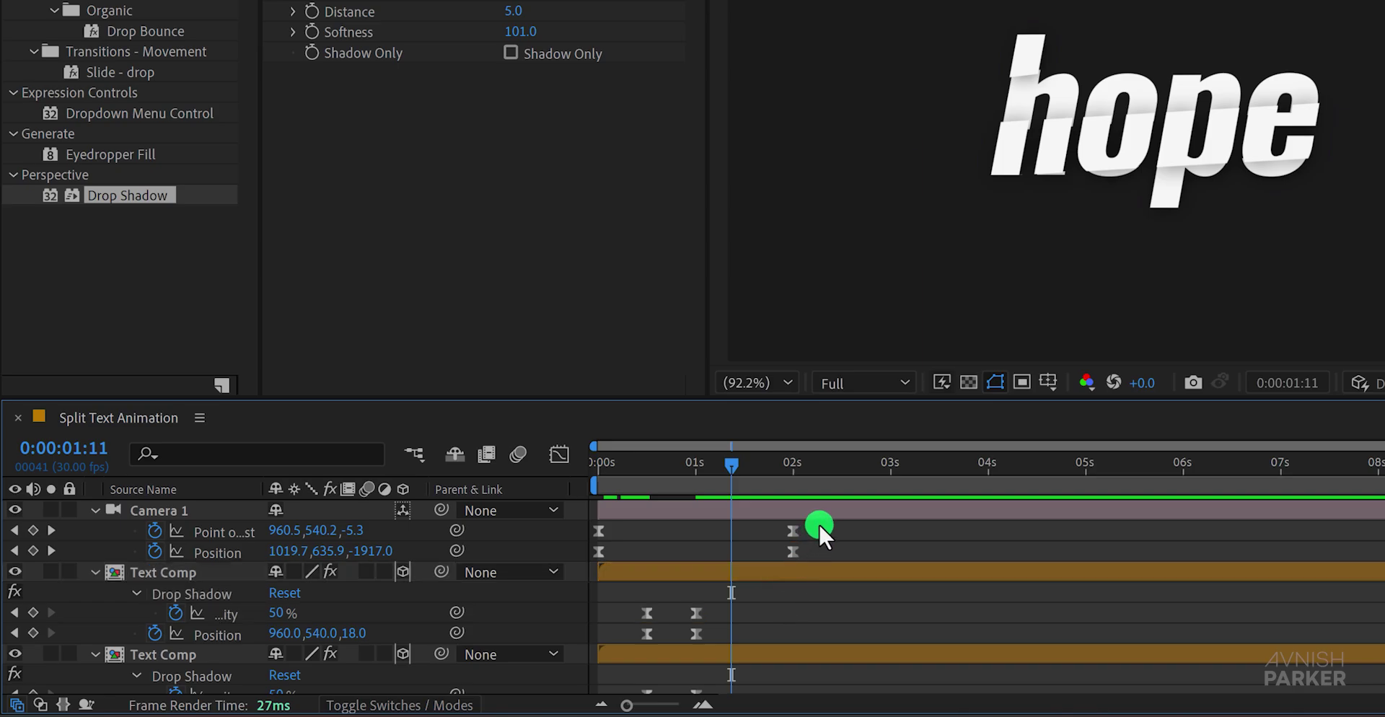
# - Time-reverse all Camera 1 keyframes and preview the reversed orbit
pyautogui.moveTo(820, 530); pyautogui.dragTo(600, 561)
pyautogui.rightClick(599, 555)
pyautogui.moveTo(652, 541)
pyautogui.click(910, 541)
pyautogui.click(812, 603)
pyautogui.press('space')
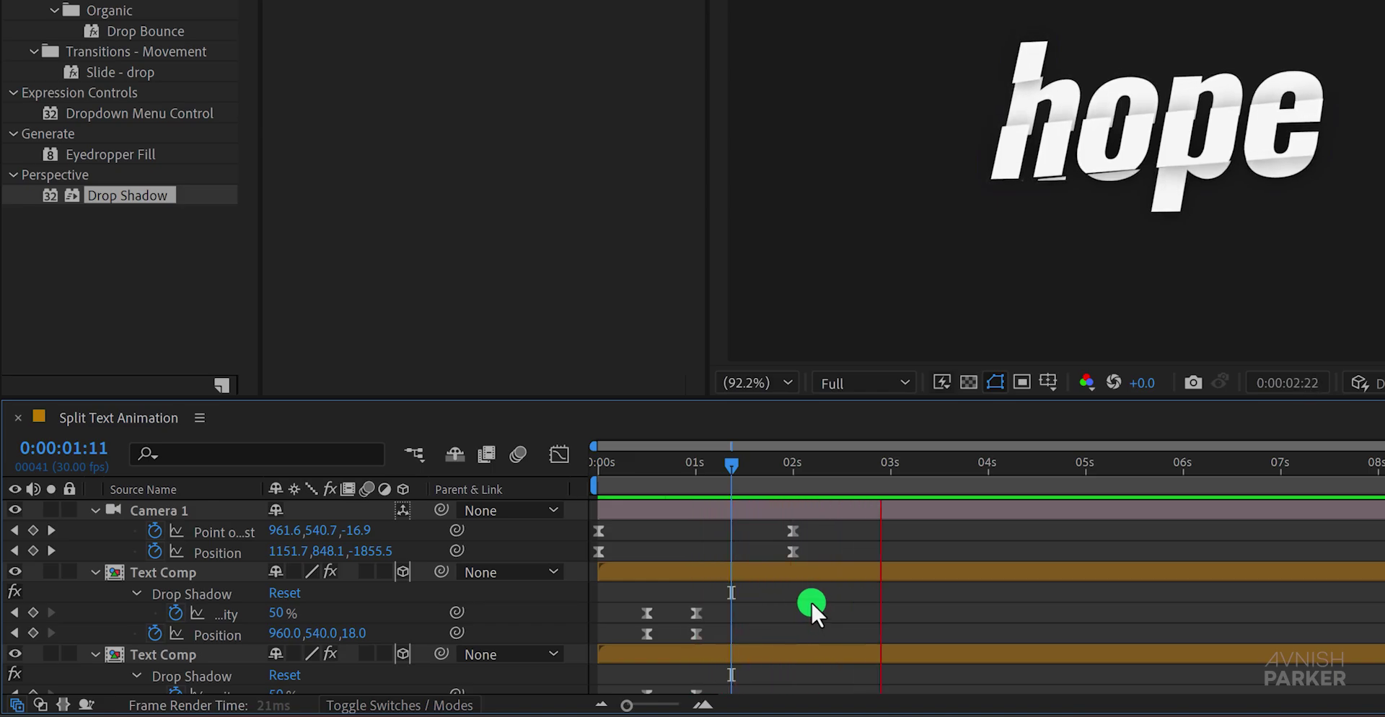
pyautogui.moveTo(648, 469); pyautogui.dragTo(773, 504)
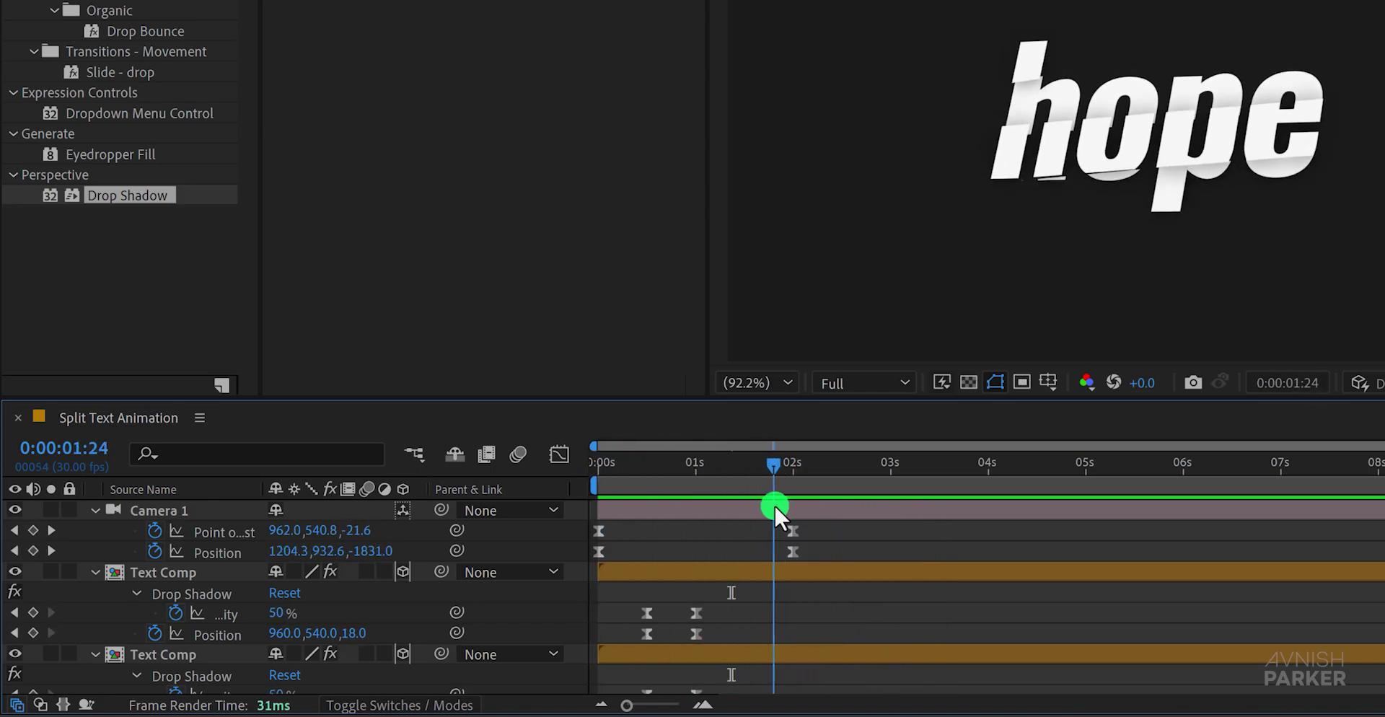
# - Drag the camera in the viewer until the hope slices line up again
pyautogui.click(192, 655)
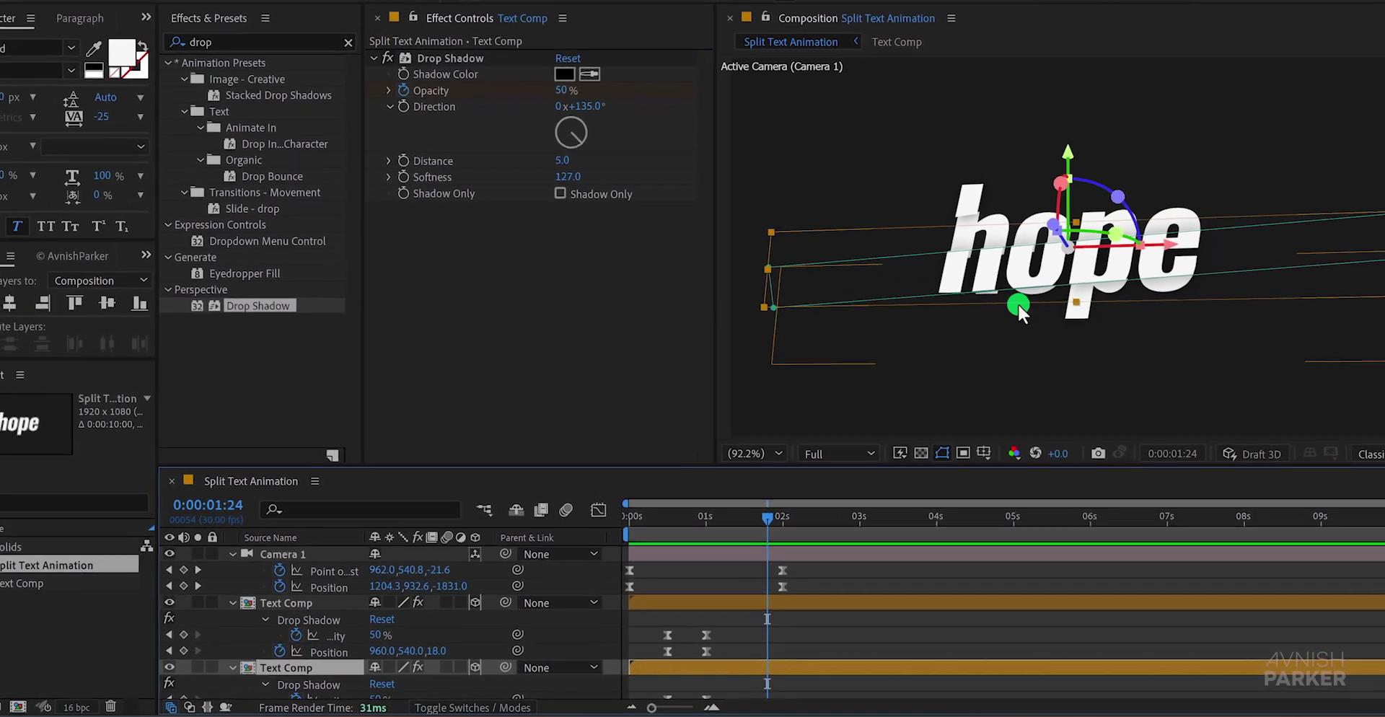
pyautogui.click(1364, 265)
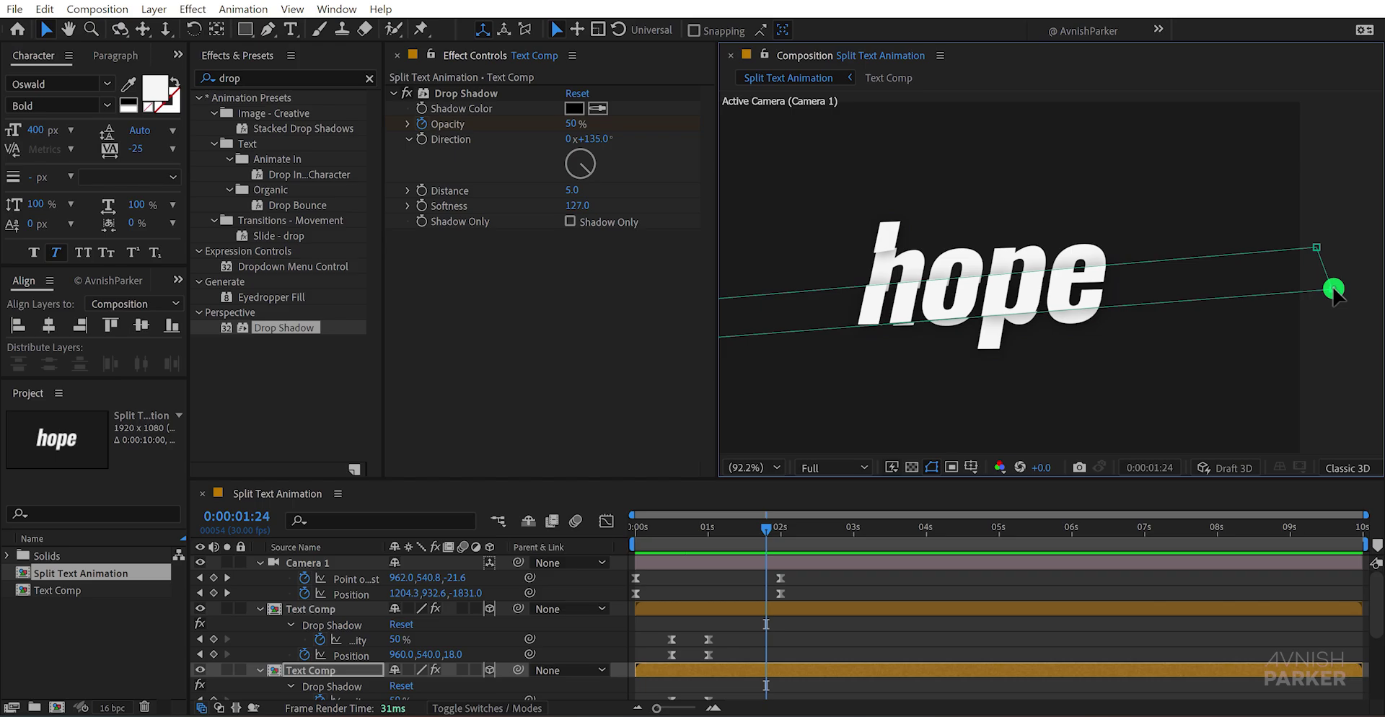
pyautogui.moveTo(1333, 289); pyautogui.dragTo(1332, 257)
pyautogui.scroll(-2, 332, 656)
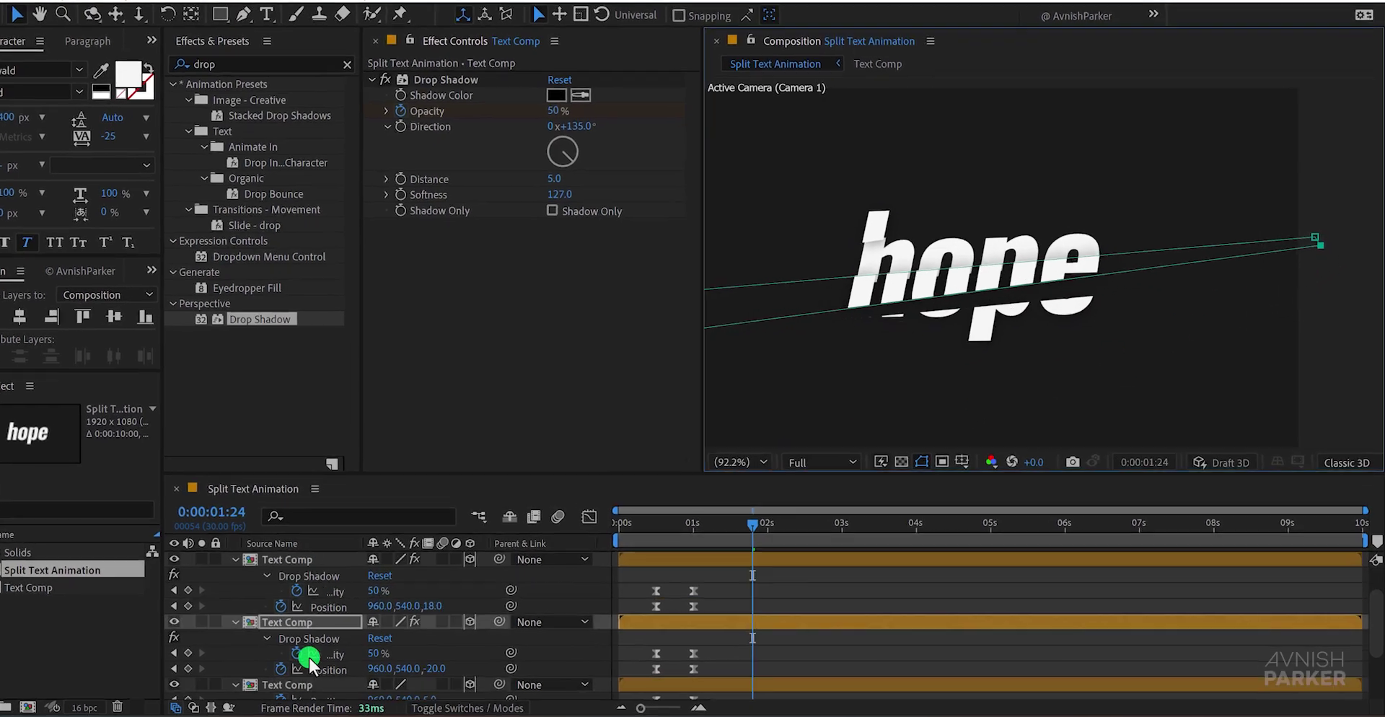
pyautogui.click(309, 654)
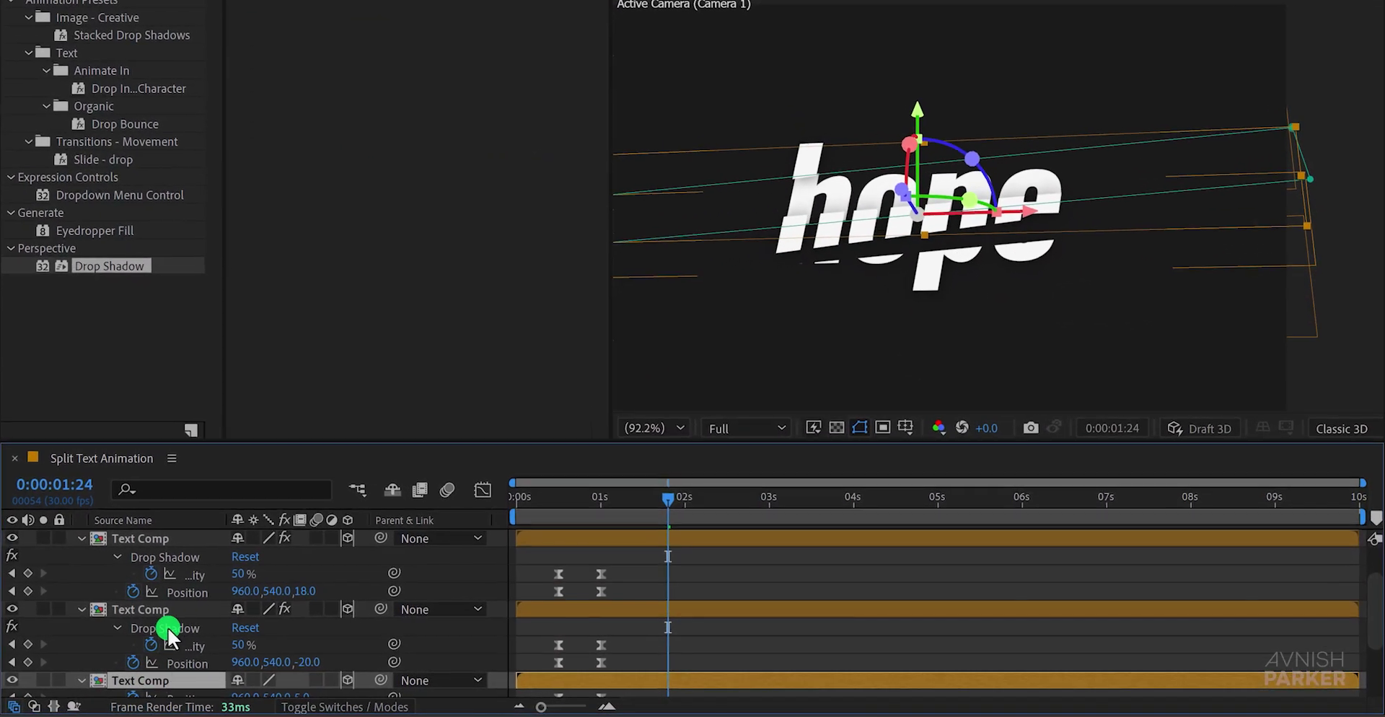
pyautogui.scroll(2, 311, 637)
pyautogui.click(301, 606)
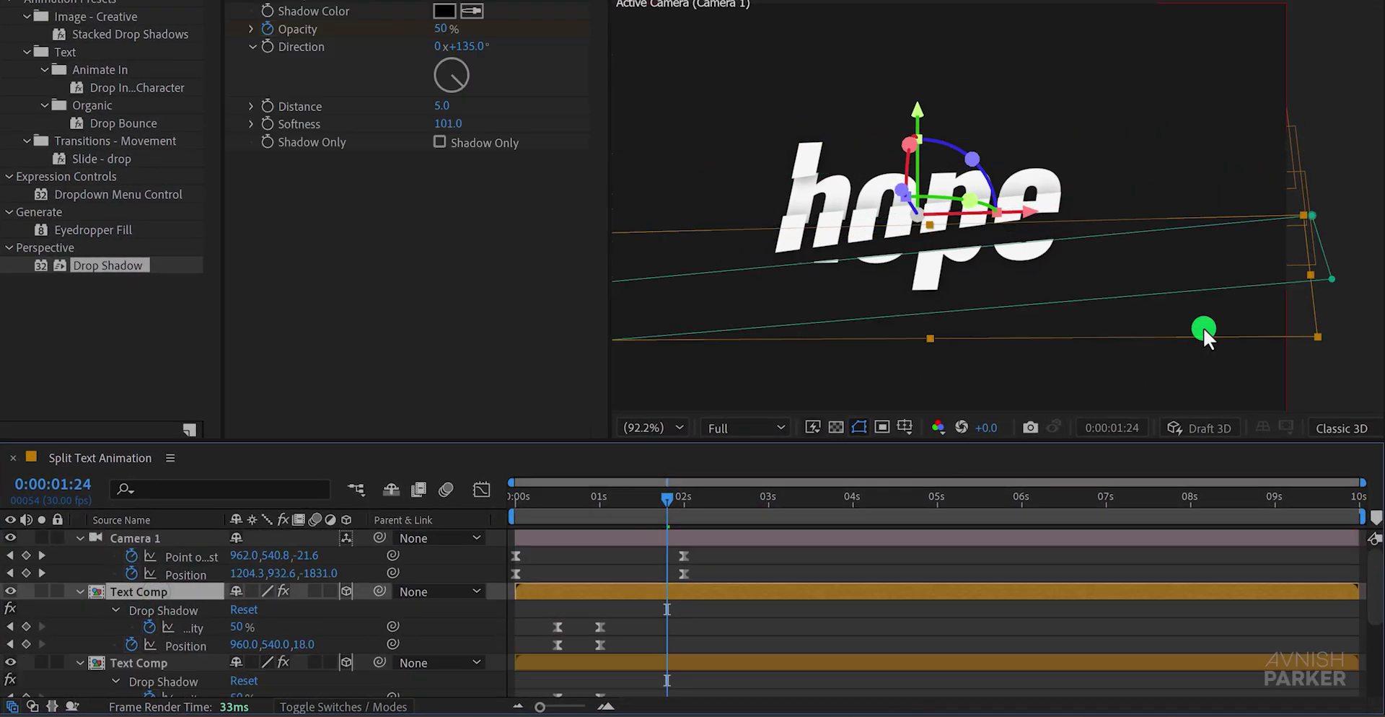
pyautogui.click(1203, 327)
pyautogui.moveTo(1313, 215); pyautogui.dragTo(1305, 171)
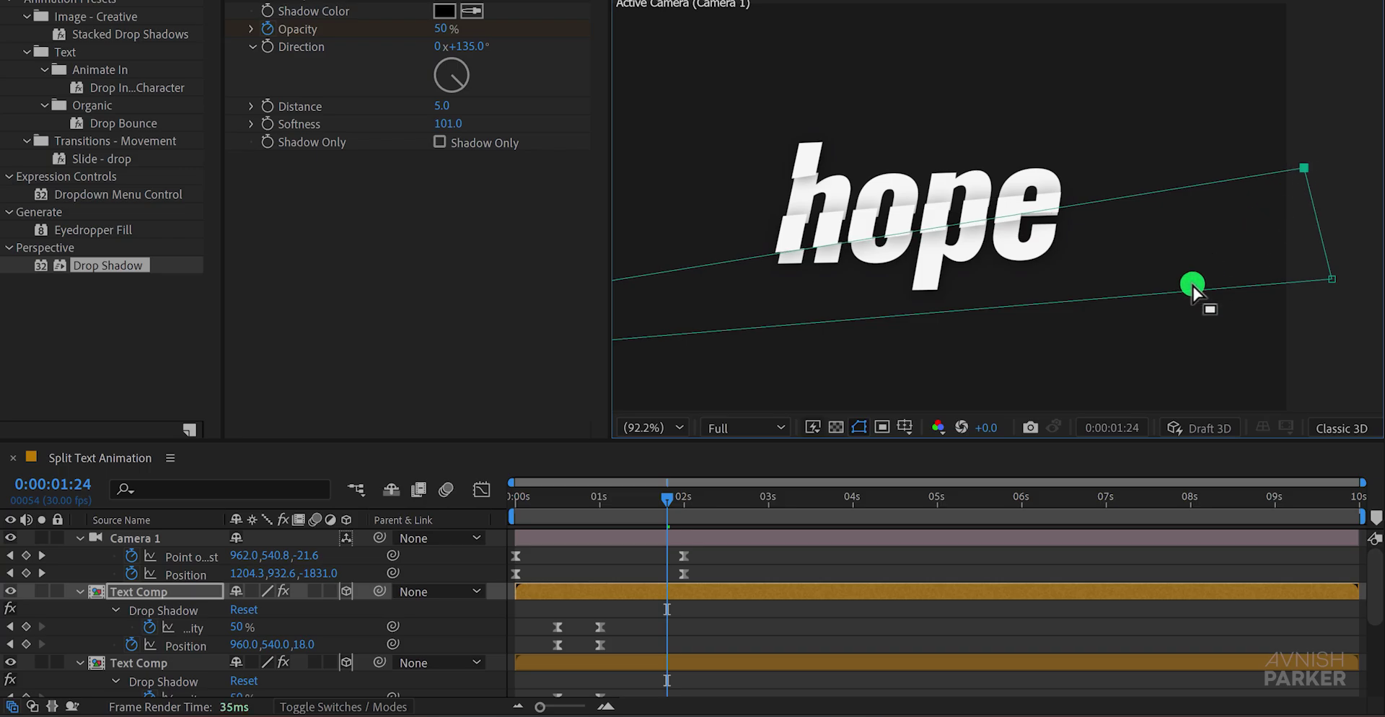
# - Preview the animation, then collapse all layer properties with M
pyautogui.click(786, 625)
pyautogui.press('space')
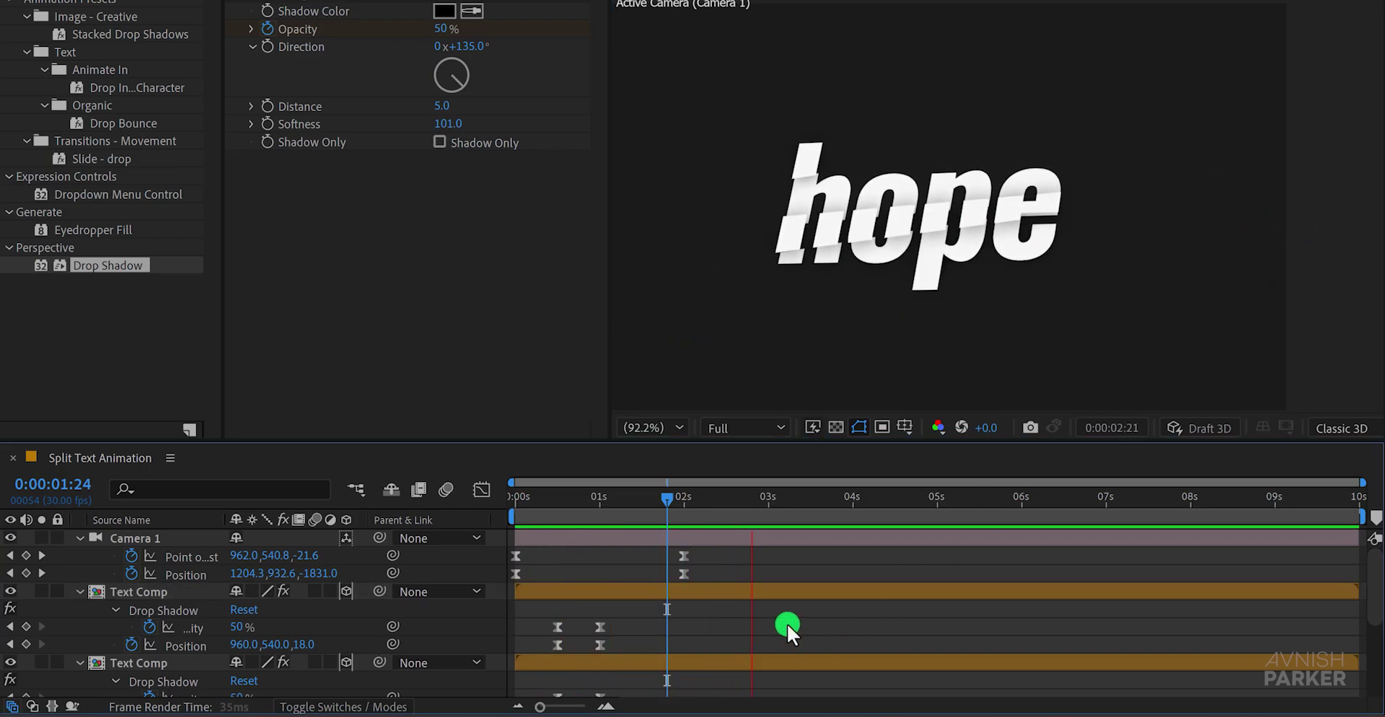
pyautogui.press('space')
pyautogui.press('m')
pyautogui.press('m')
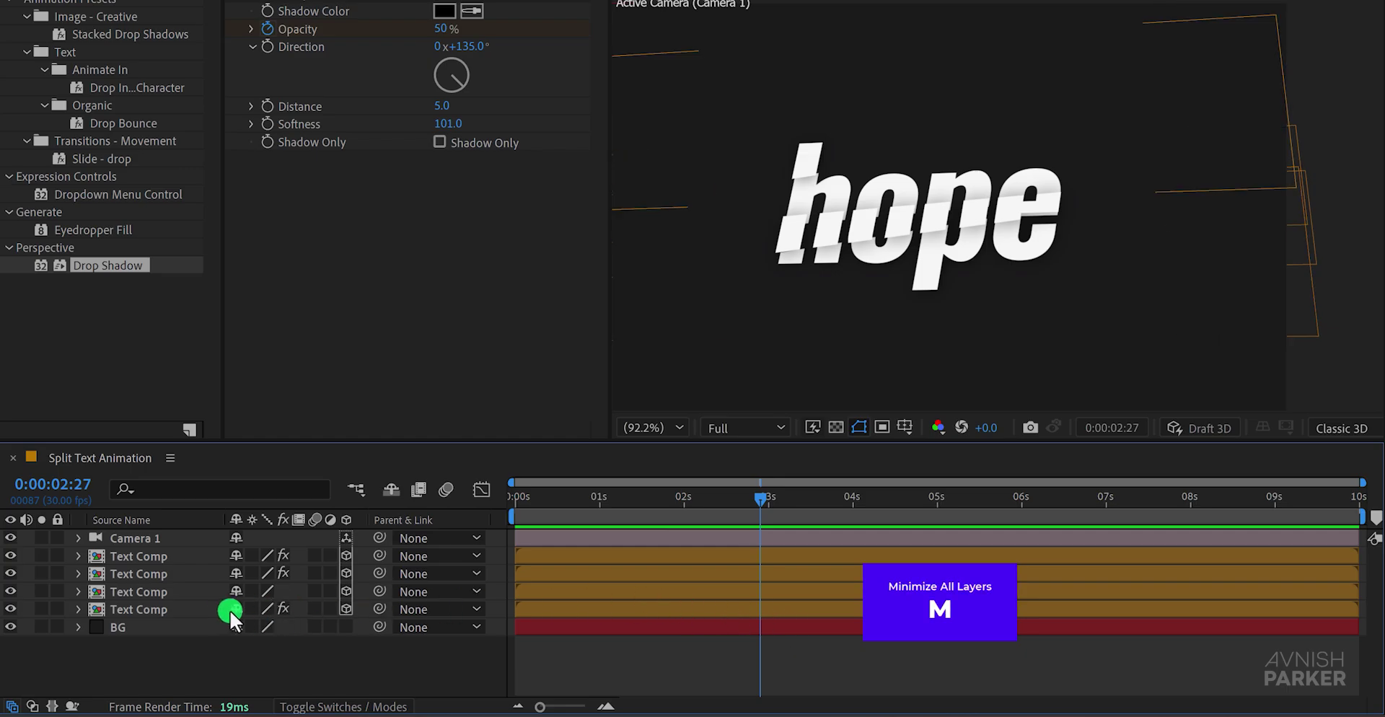
# - Inside the Text Comp precomp, replace the word 'hope' with 'peace'
pyautogui.doubleClick(171, 609)
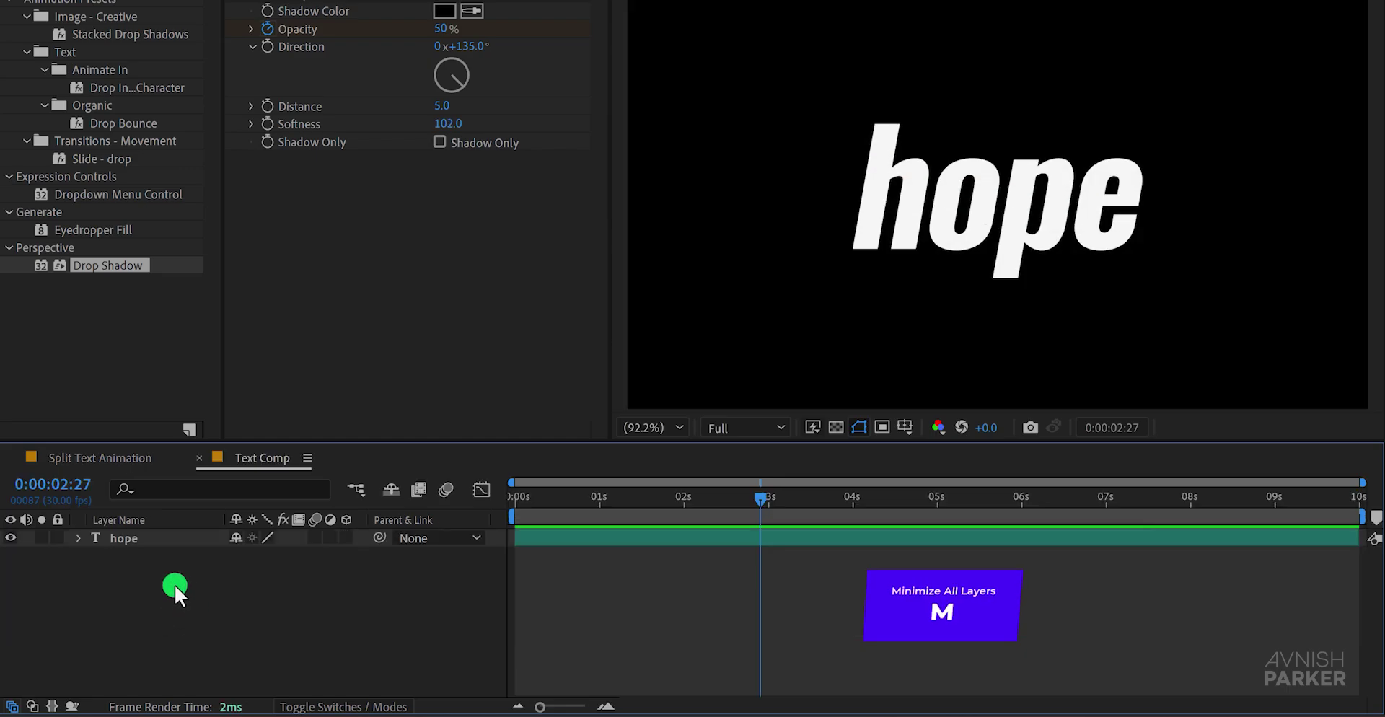
pyautogui.doubleClick(92, 538)
pyautogui.write('peace')
pyautogui.click(136, 593)
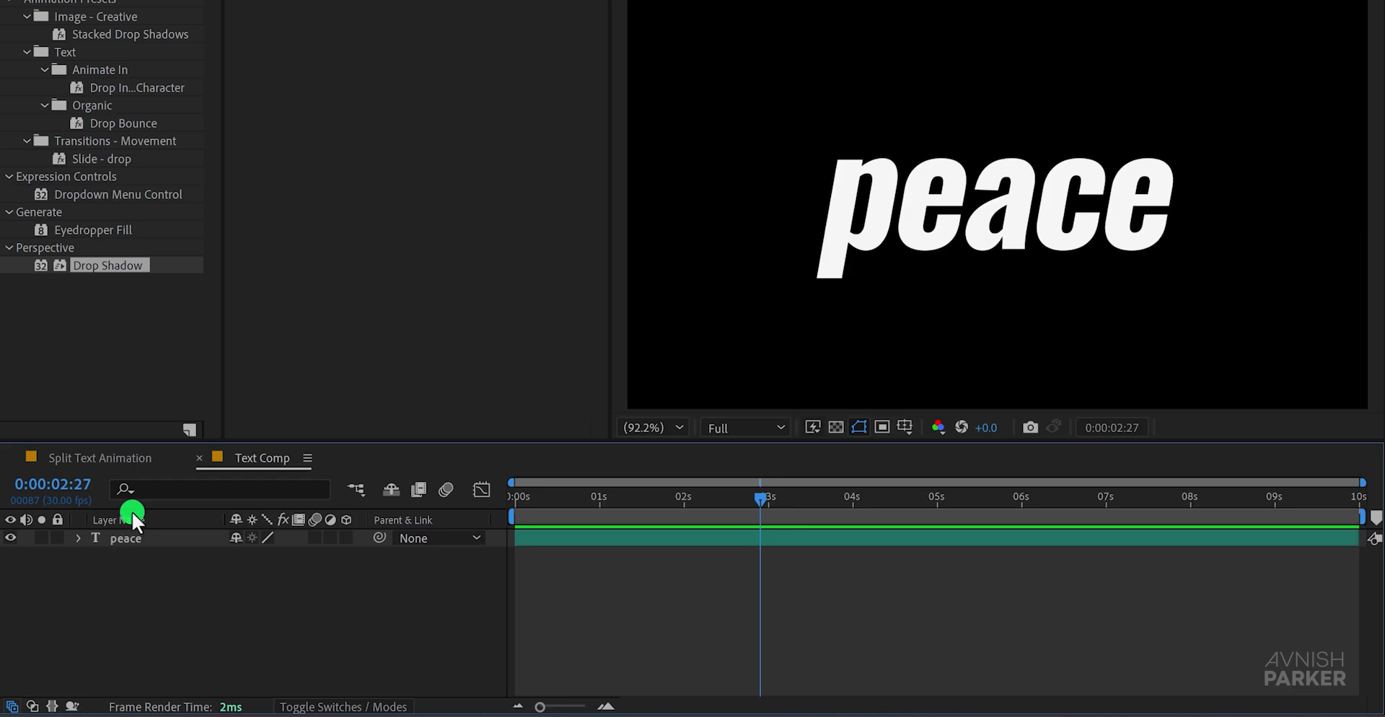
# - Back in Split Text Animation, preview the peace animation and rewind to the start
pyautogui.click(119, 455)
pyautogui.click(436, 664)
pyautogui.press('space')
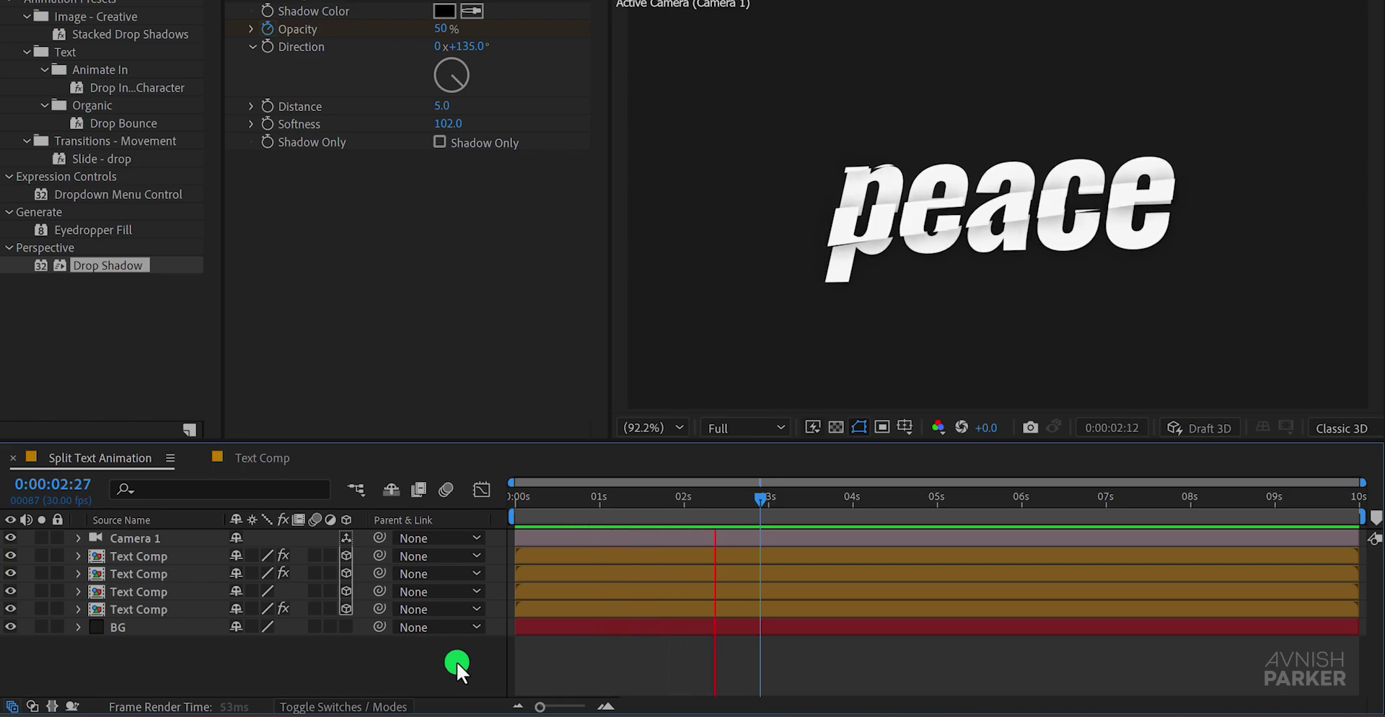
pyautogui.moveTo(572, 495); pyautogui.dragTo(503, 543)
pyautogui.click(551, 540)
# - In the speed graph, drag Camera 1's keyframe influence handles to about 66%
pyautogui.press('u')
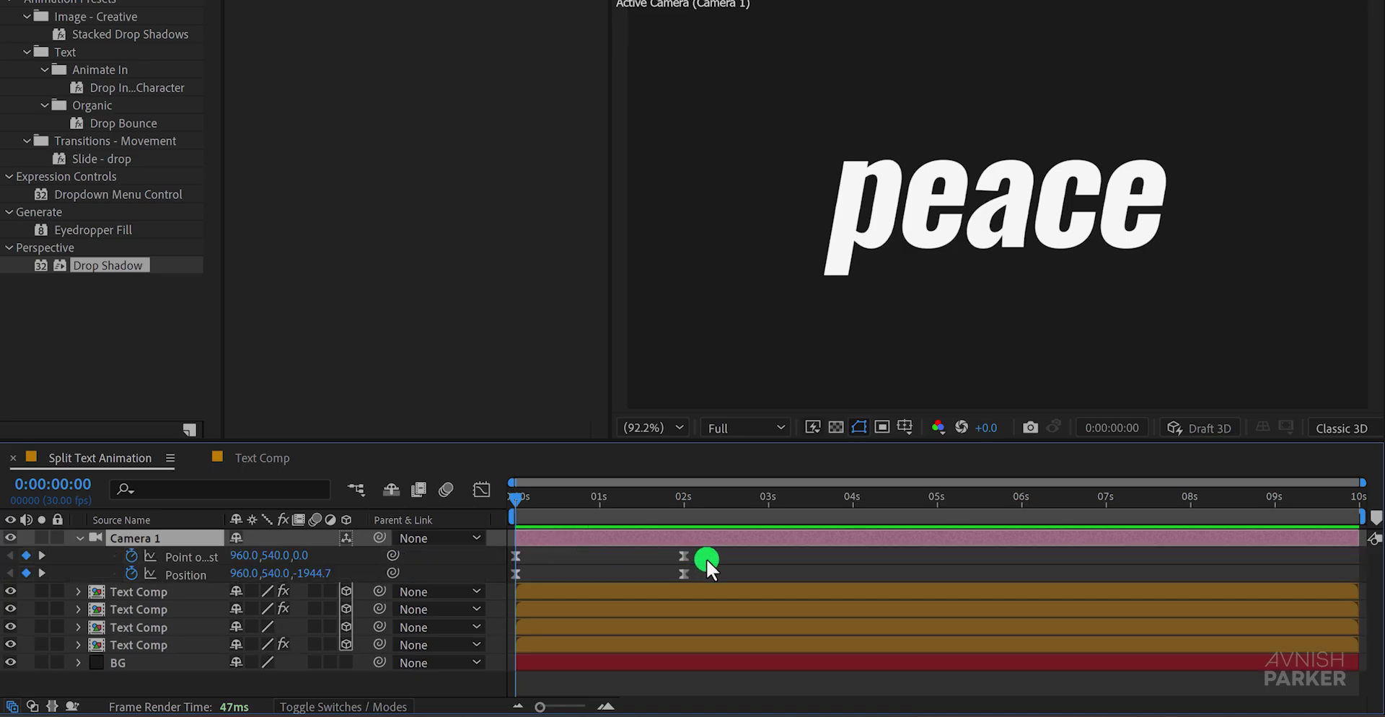
pyautogui.moveTo(713, 551); pyautogui.dragTo(499, 516)
pyautogui.click(486, 492)
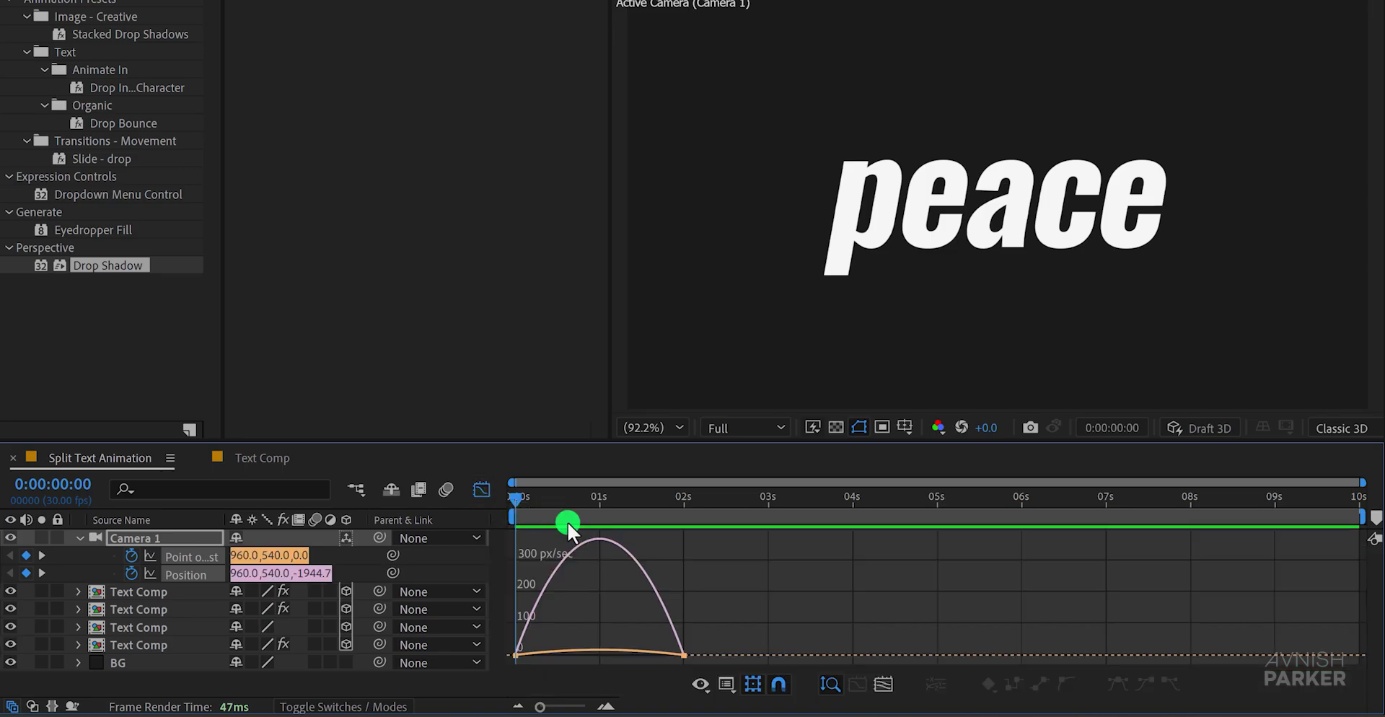
pyautogui.rightClick(588, 586)
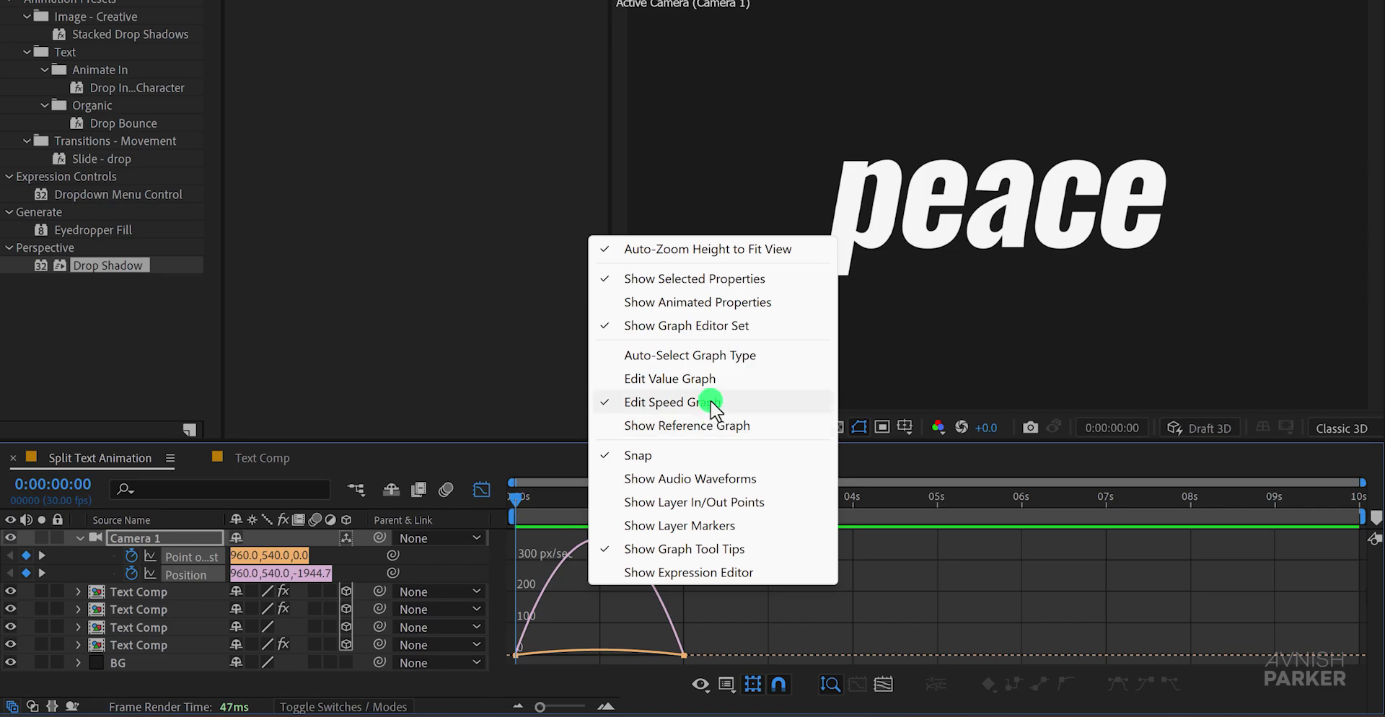
pyautogui.click(700, 639)
pyautogui.moveTo(657, 664); pyautogui.dragTo(627, 647)
pyautogui.moveTo(499, 660); pyautogui.dragTo(566, 650)
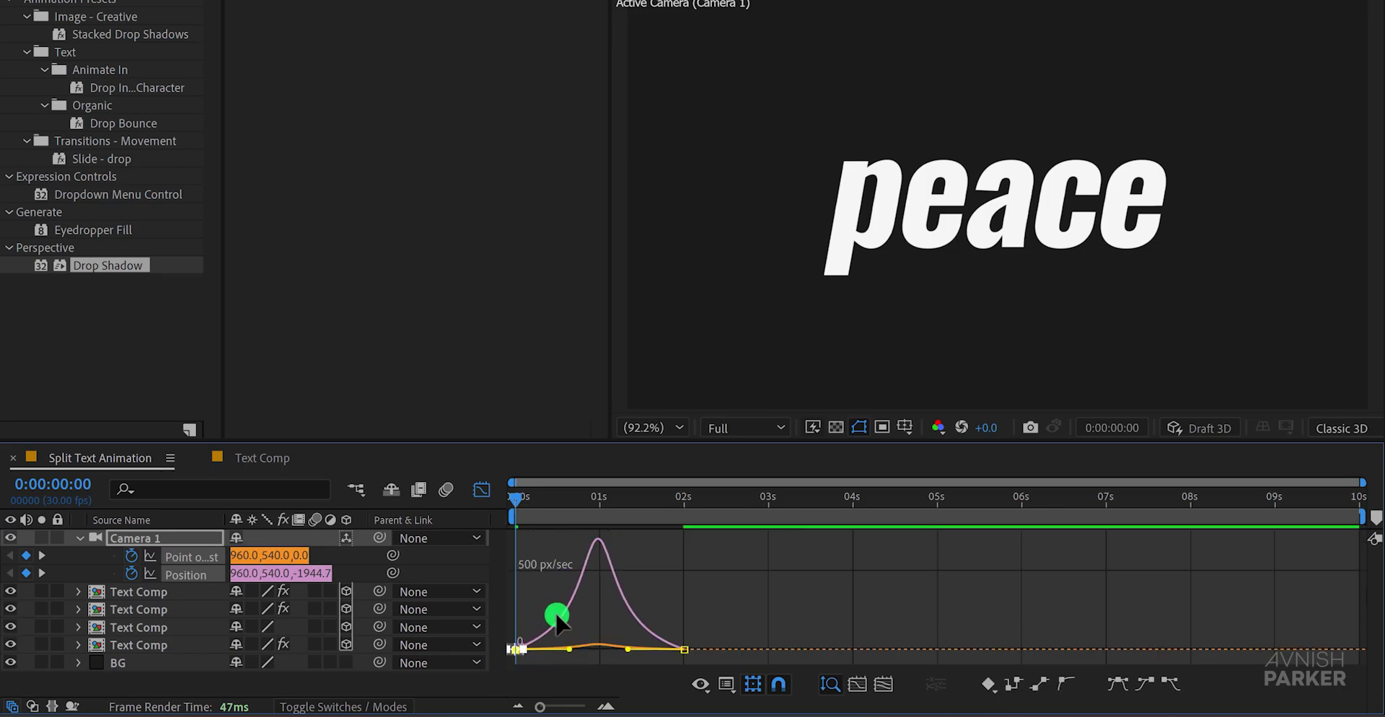
pyautogui.click(481, 491)
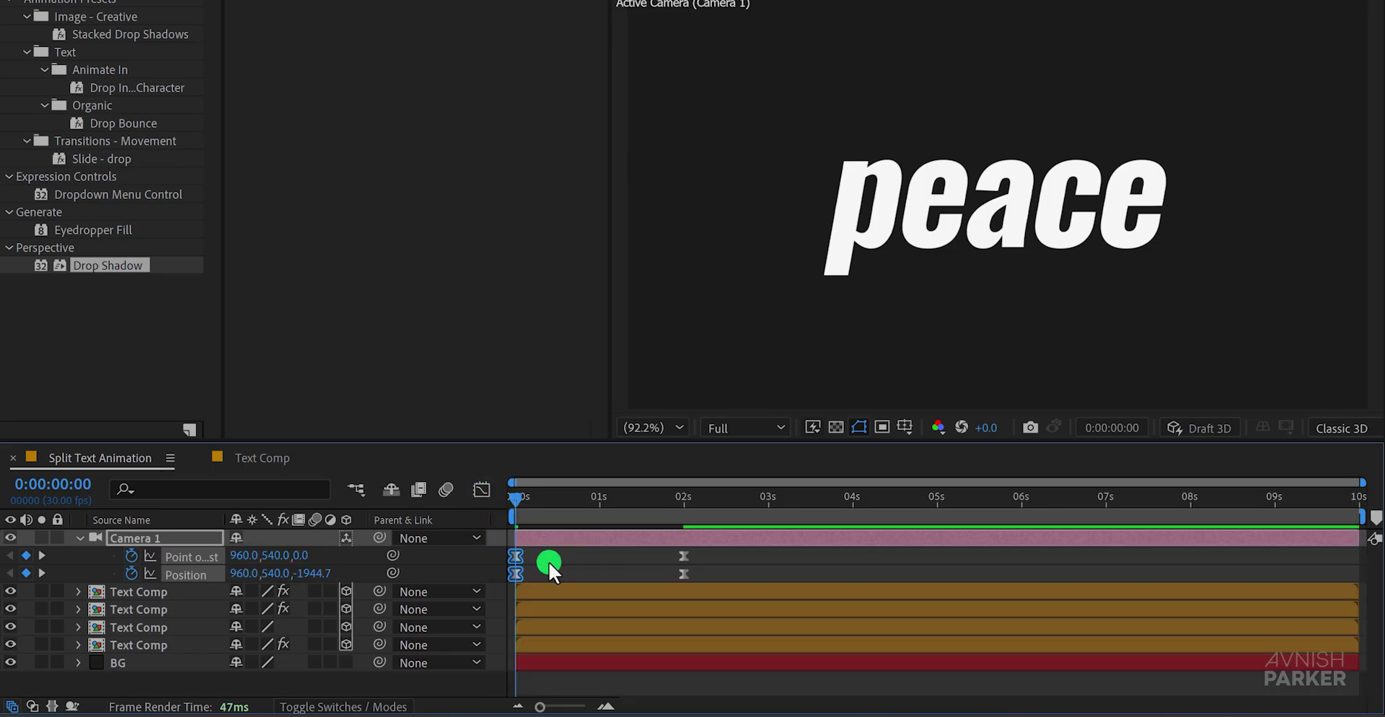
pyautogui.click(549, 561)
# - End the work area at 2 seconds, preview, and fit the viewer at 50% zoom
pyautogui.press('k')
pyautogui.press('n')
pyautogui.press('space')
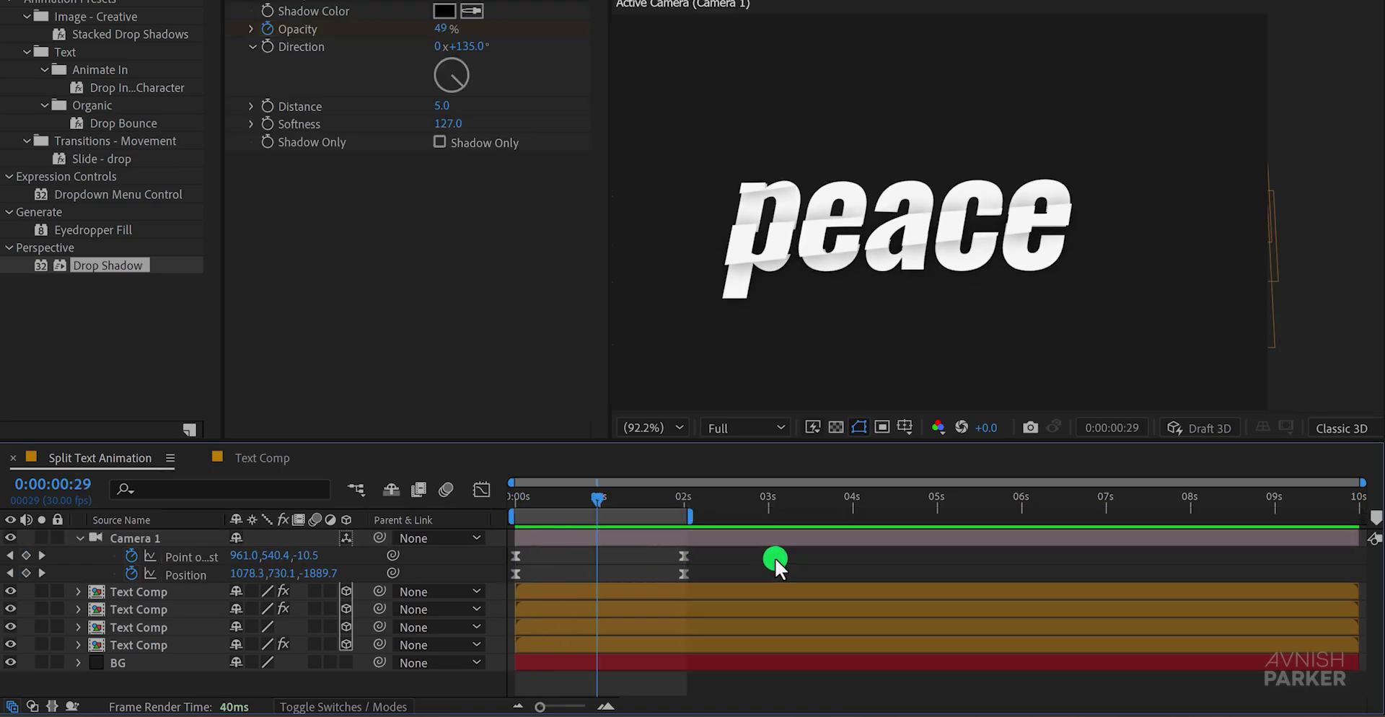
pyautogui.click(649, 427)
pyautogui.click(711, 88)
pyautogui.press(',')
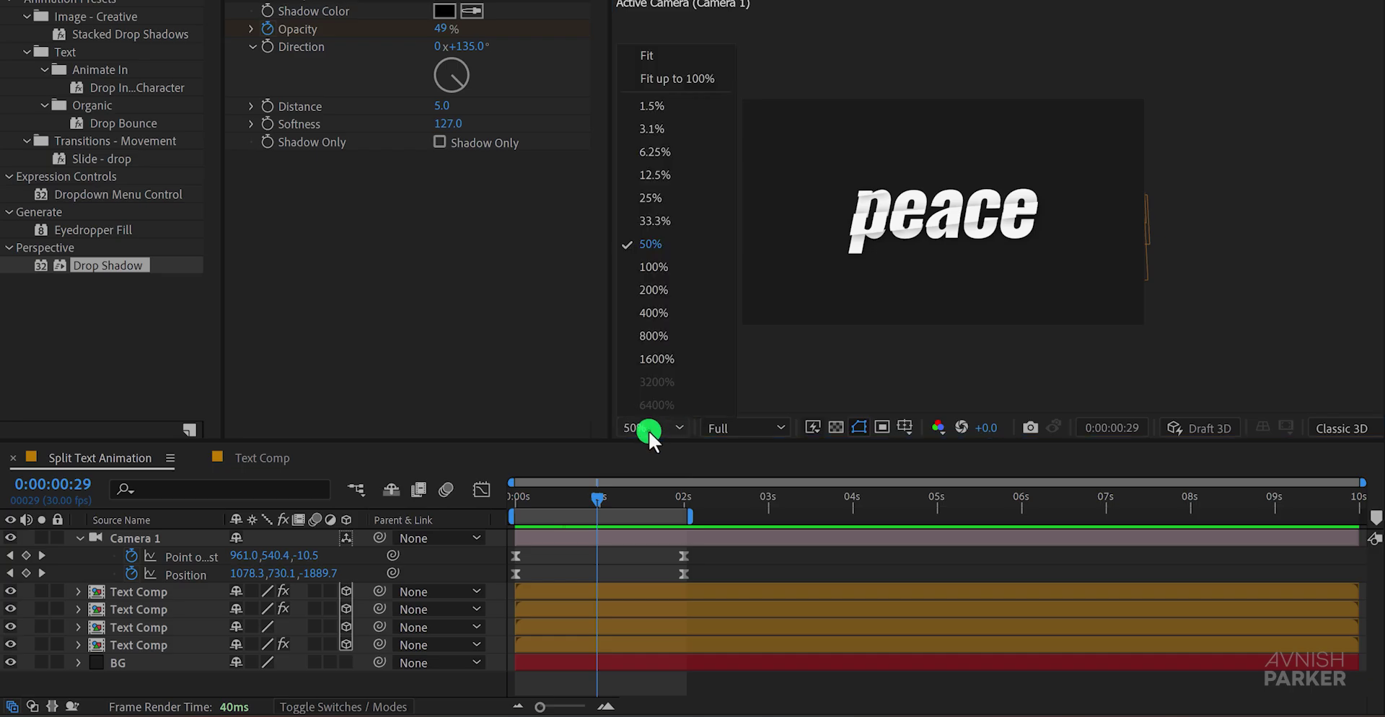